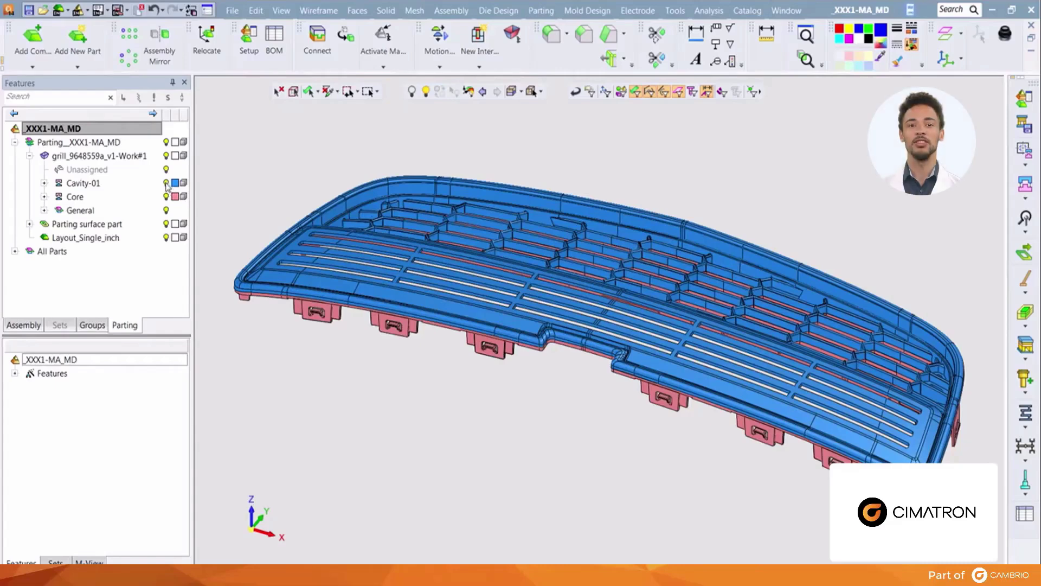
Hide Cavity-01's blue colouring, activate Parting surface part in the assembly tree, and view from the top.
left_click(167, 184)
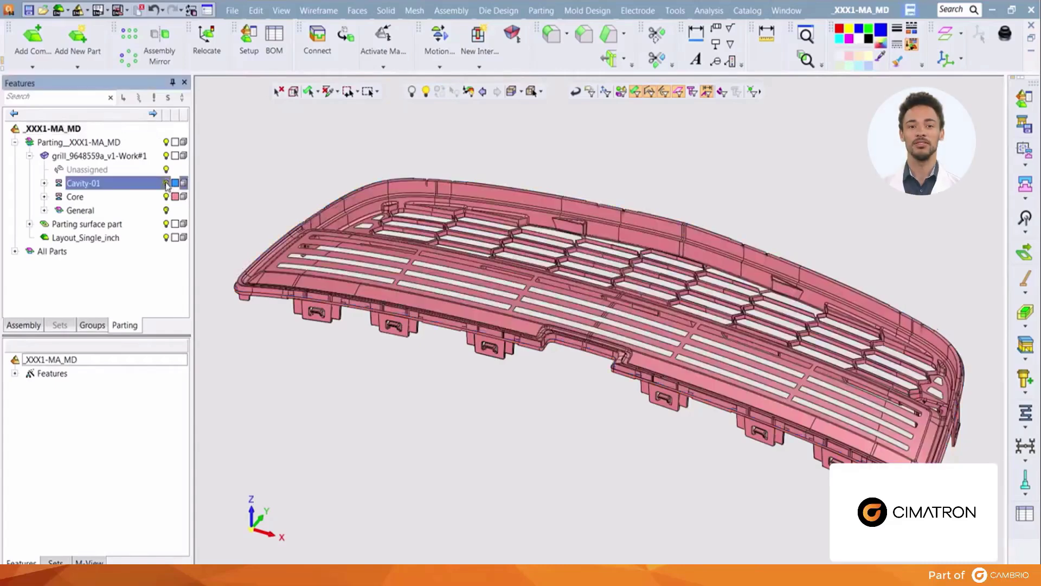
left_click(31, 327)
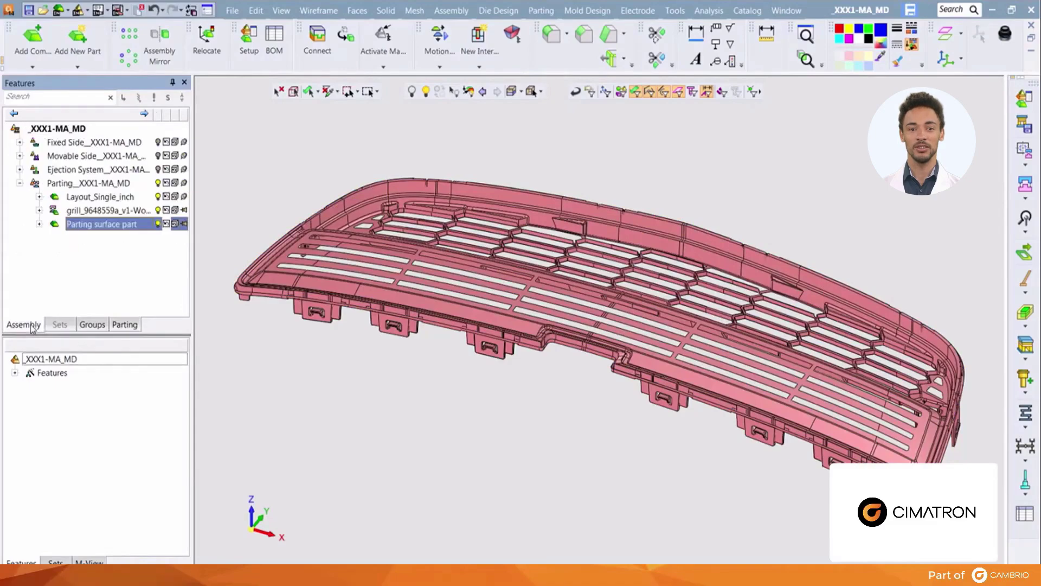
double_click(102, 223)
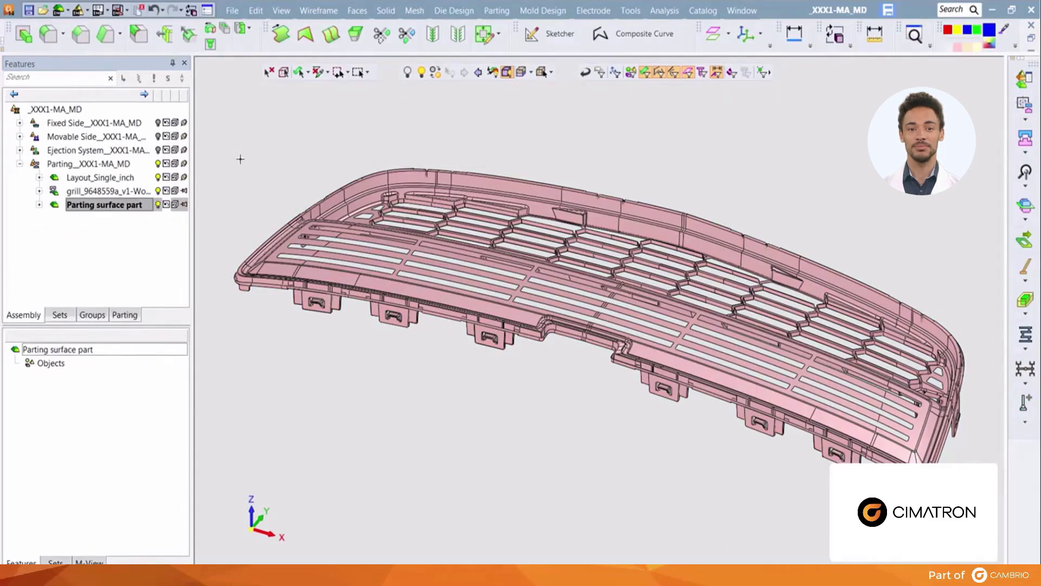
left_click(250, 509)
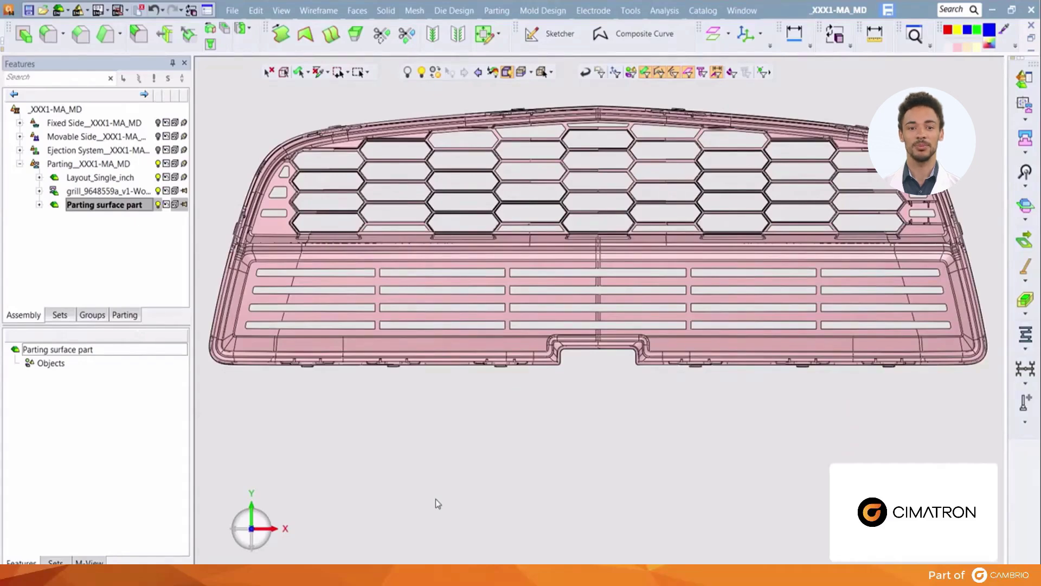
scroll(460, 496, "down", 2)
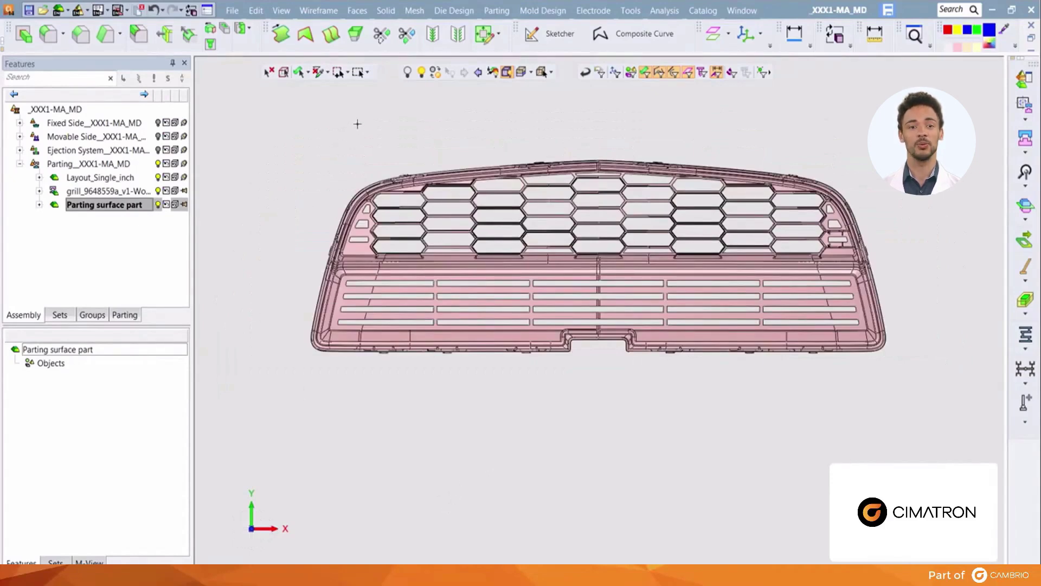
Cap Internal Islands on the box-selected grille, keeping wires on loops that cannot be closed.
left_click(358, 12)
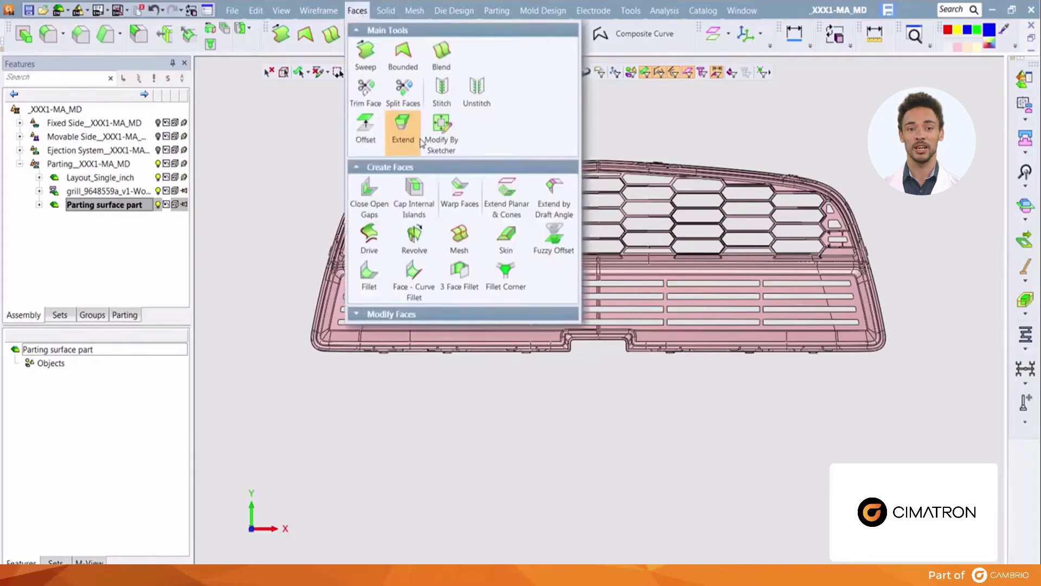
left_click(414, 197)
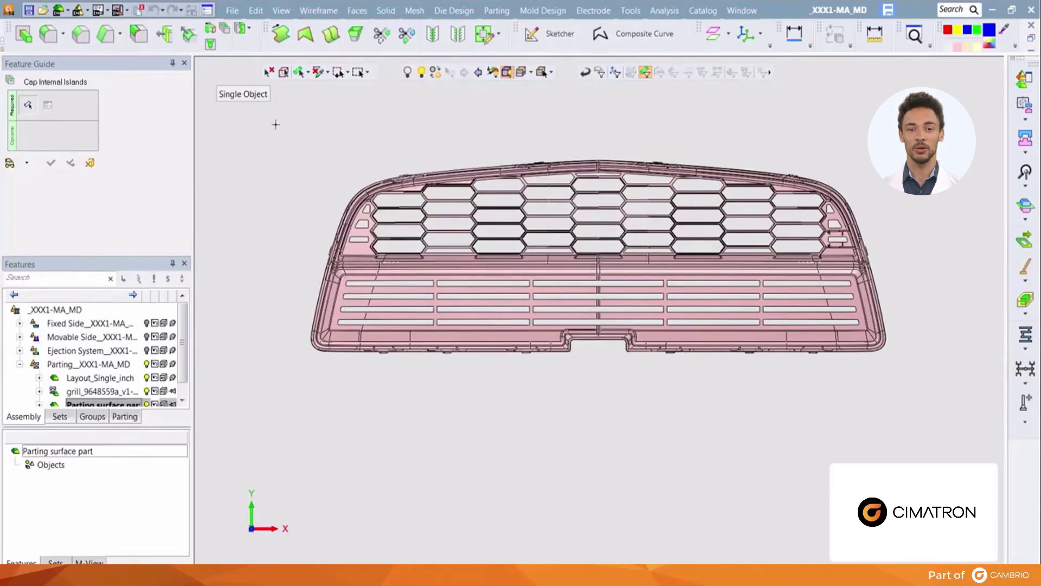
left_click_drag(276, 124, 926, 383)
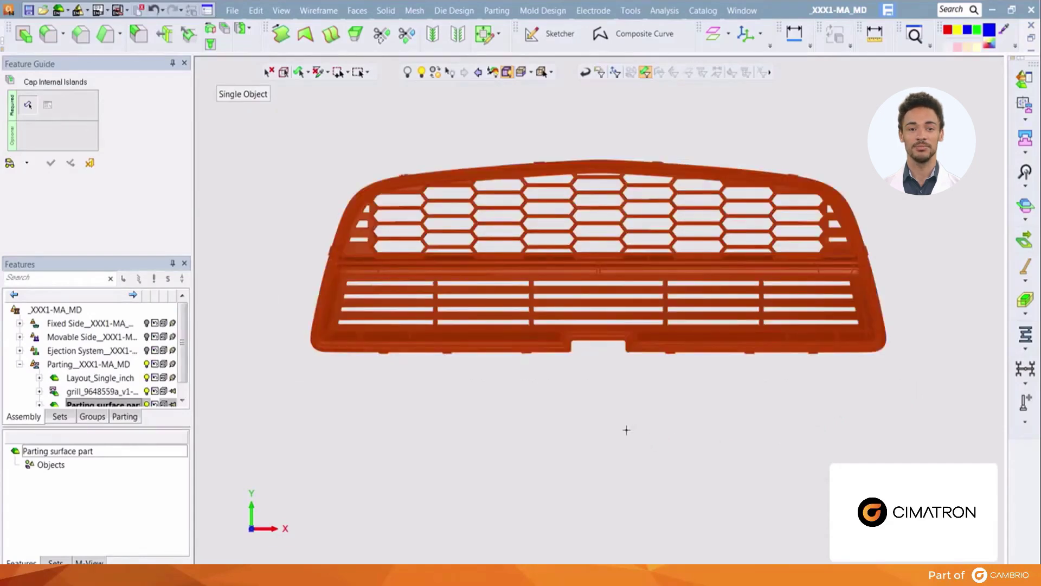
middle_click(569, 414)
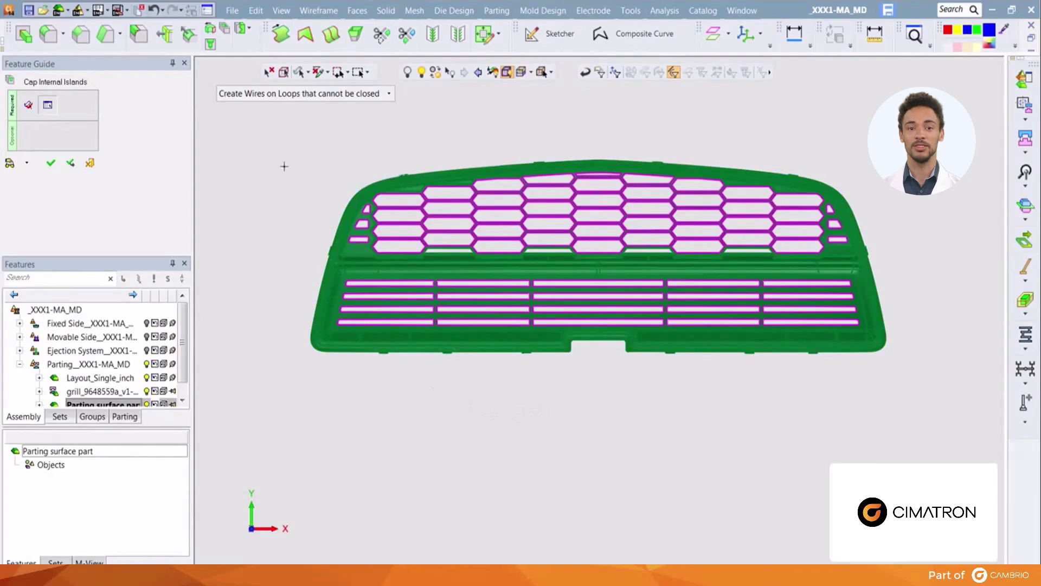
left_click_drag(273, 145, 918, 387)
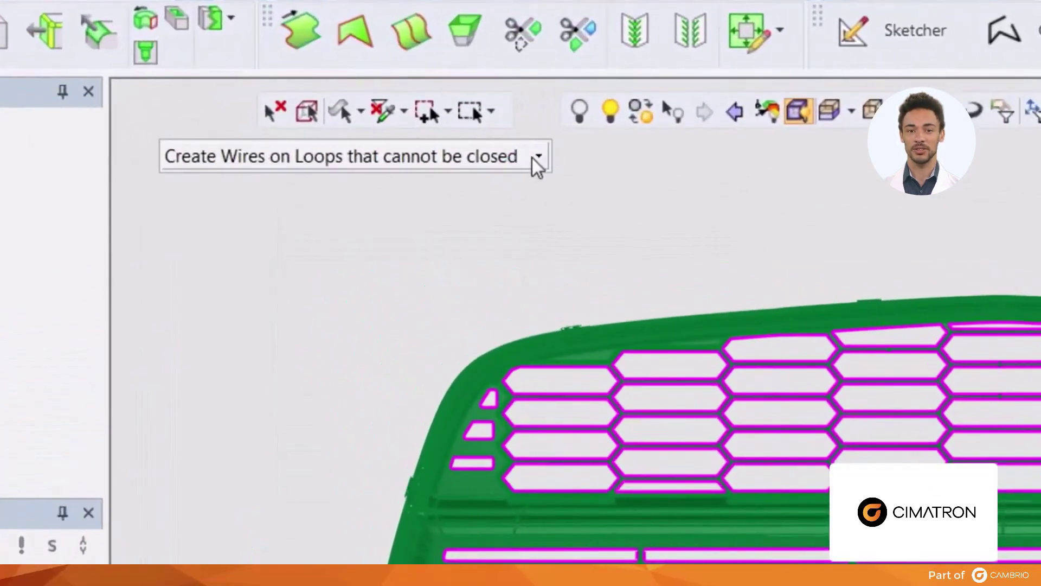
left_click(534, 159)
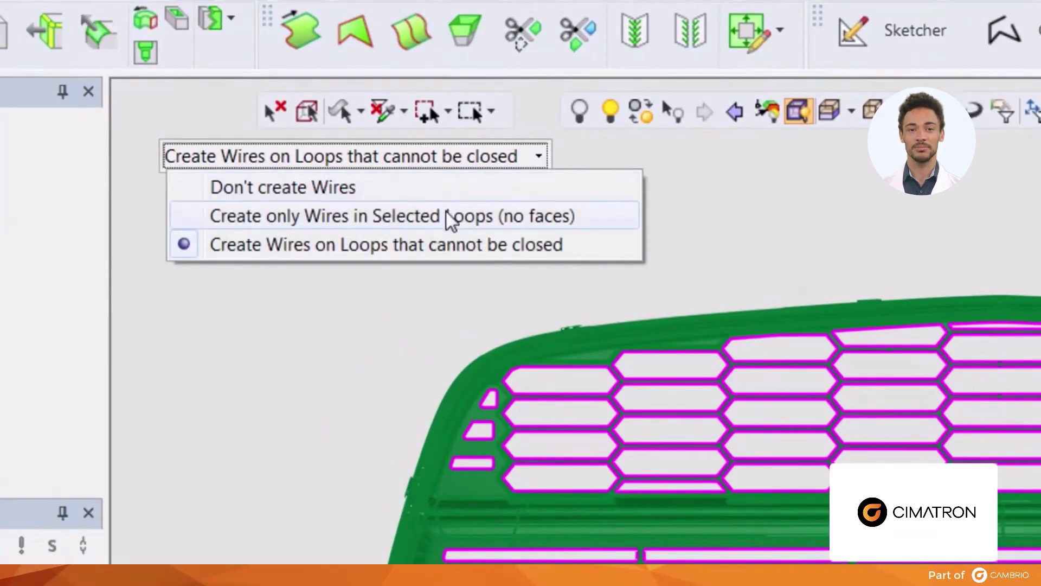
left_click(464, 246)
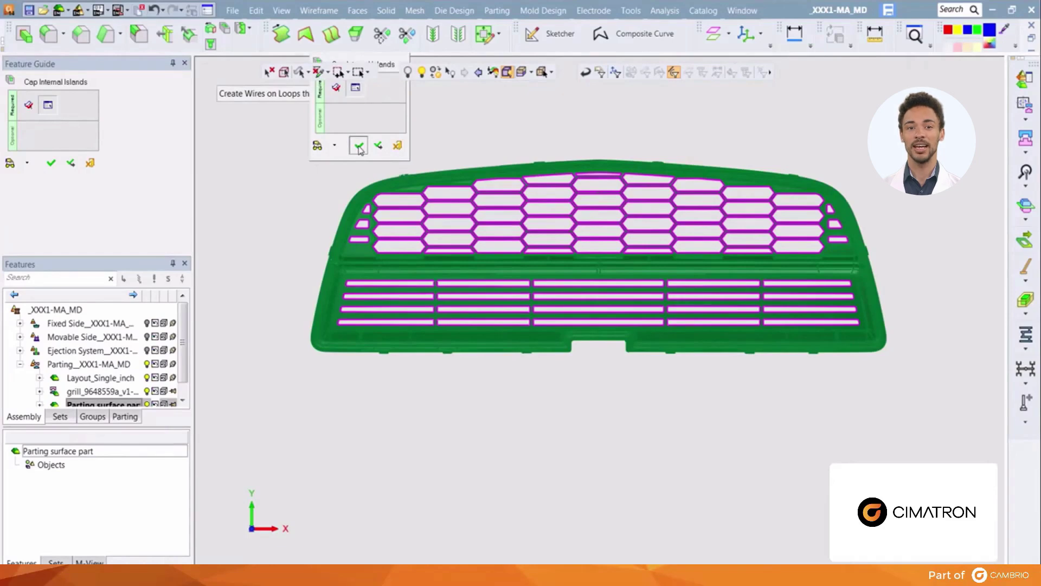
Confirm the Cap Islands30 feature and show Cavity-01's colouring from the Parting tree.
left_click(358, 146)
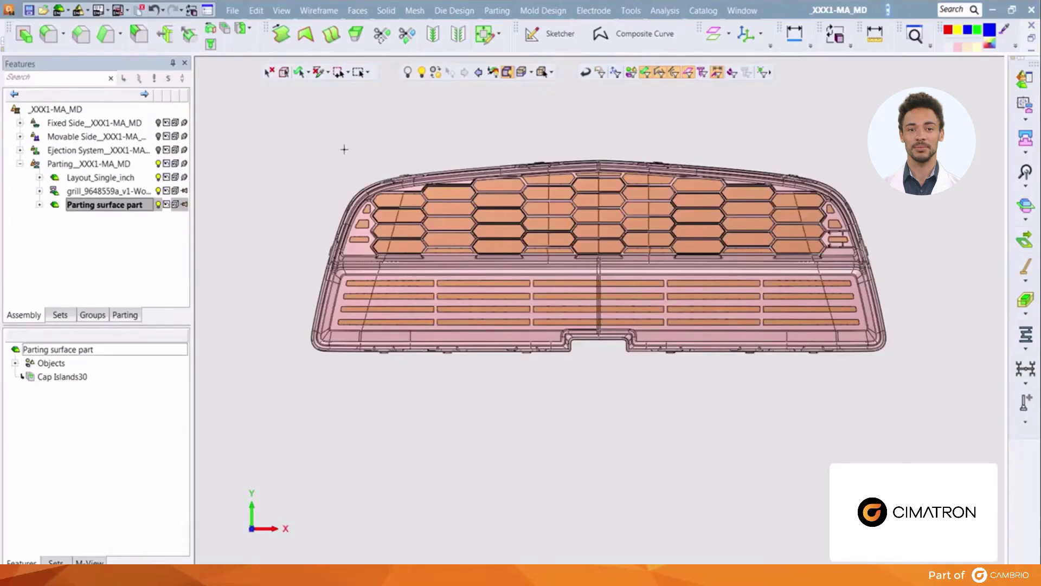
left_click(123, 314)
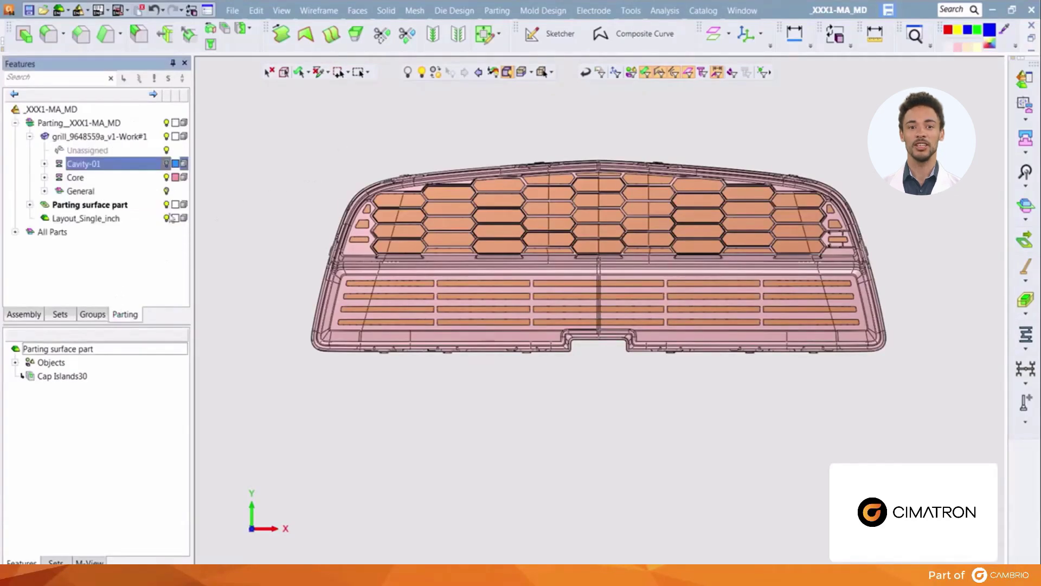
left_click(165, 163)
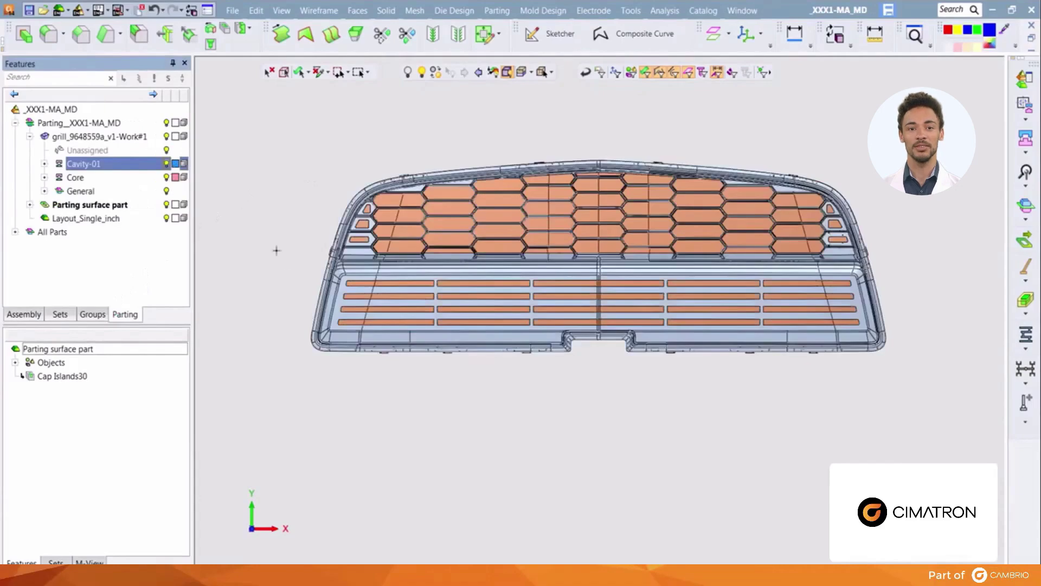
Orbit and zoom around the grille to inspect the caps against the cavity, then hide Cavity-01.
middle_click_drag(349, 304, 352, 312)
middle_click_drag(353, 266, 469, 412)
scroll(458, 353, "up", 5)
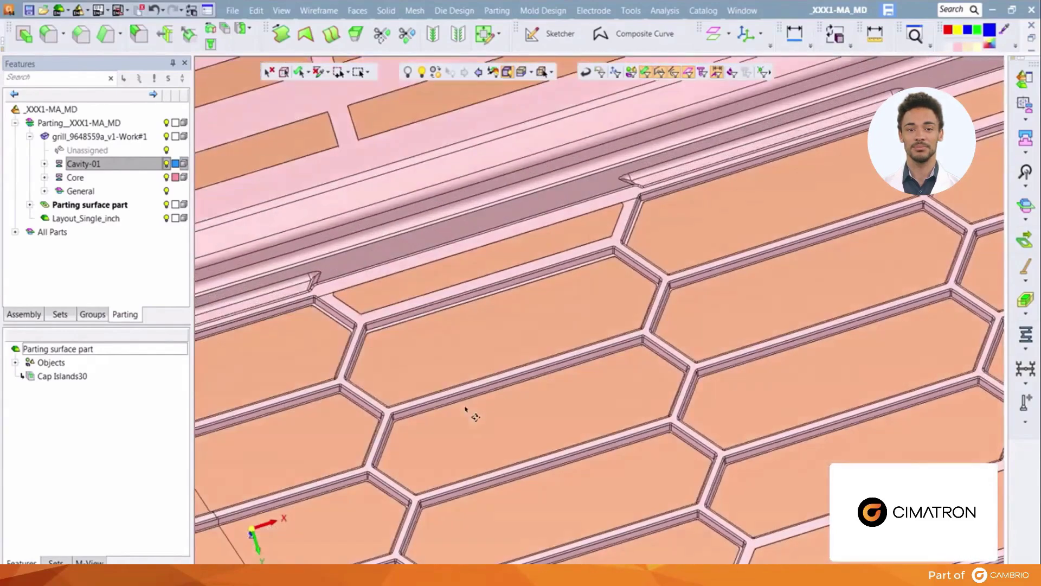
scroll(470, 412, "down", 5)
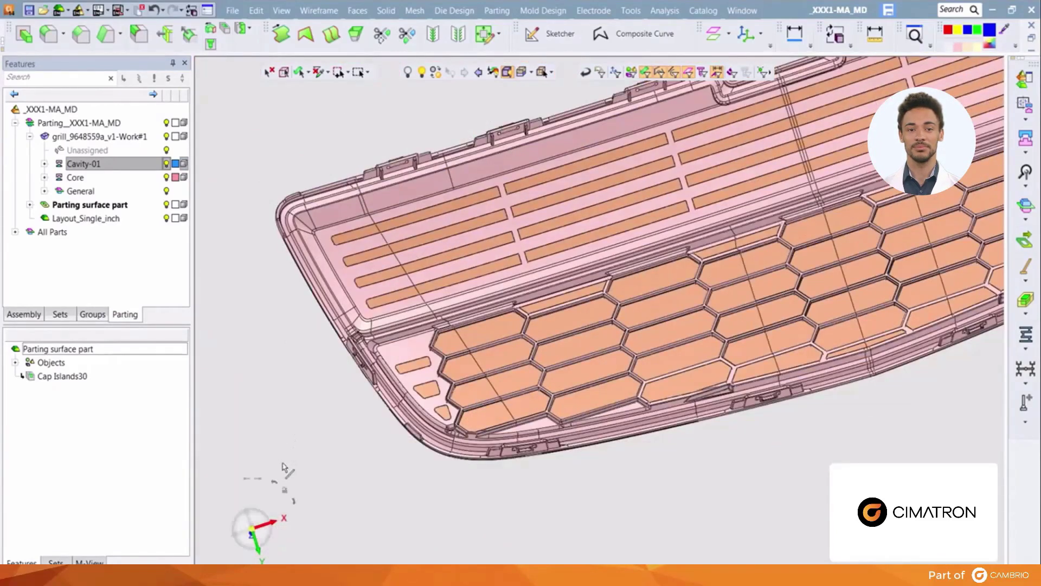
middle_click_drag(757, 290, 759, 493)
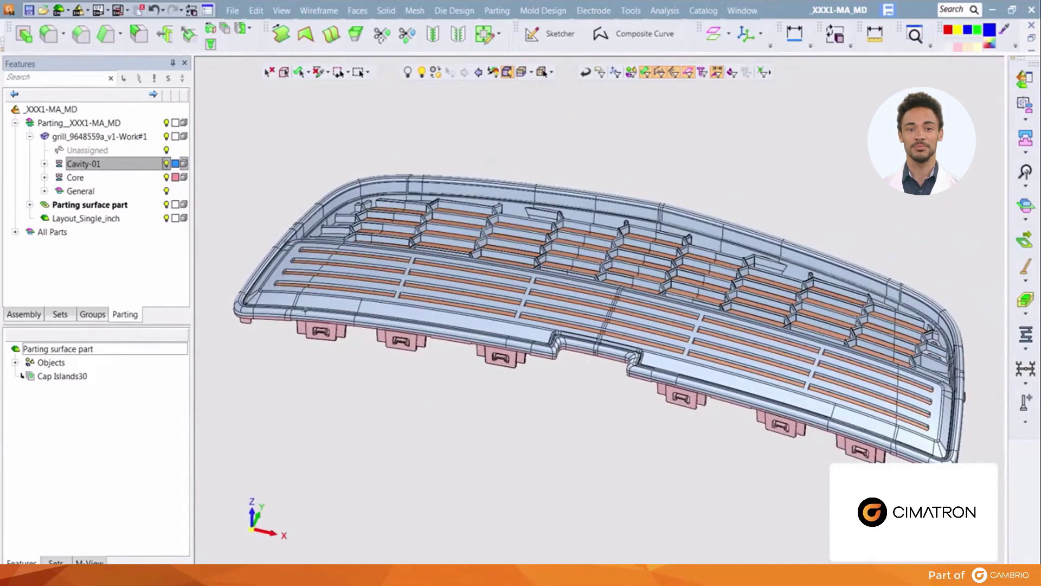
middle_click_drag(289, 347, 262, 409)
scroll(263, 439, "up", 5)
scroll(298, 386, "up", 5)
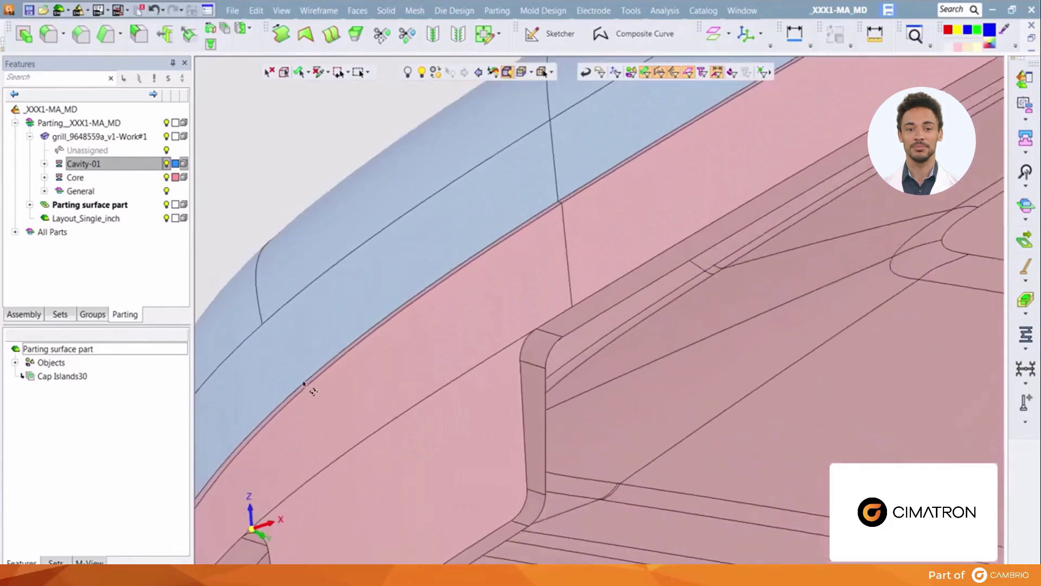
middle_click_drag(271, 382, 262, 446)
scroll(262, 446, "down", 10)
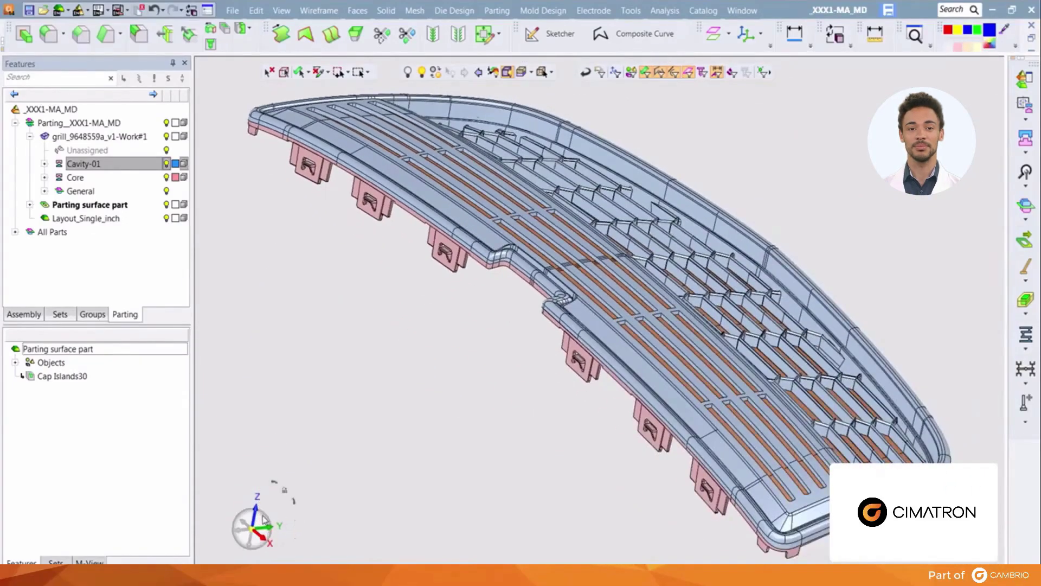
middle_click_drag(269, 522, 394, 465)
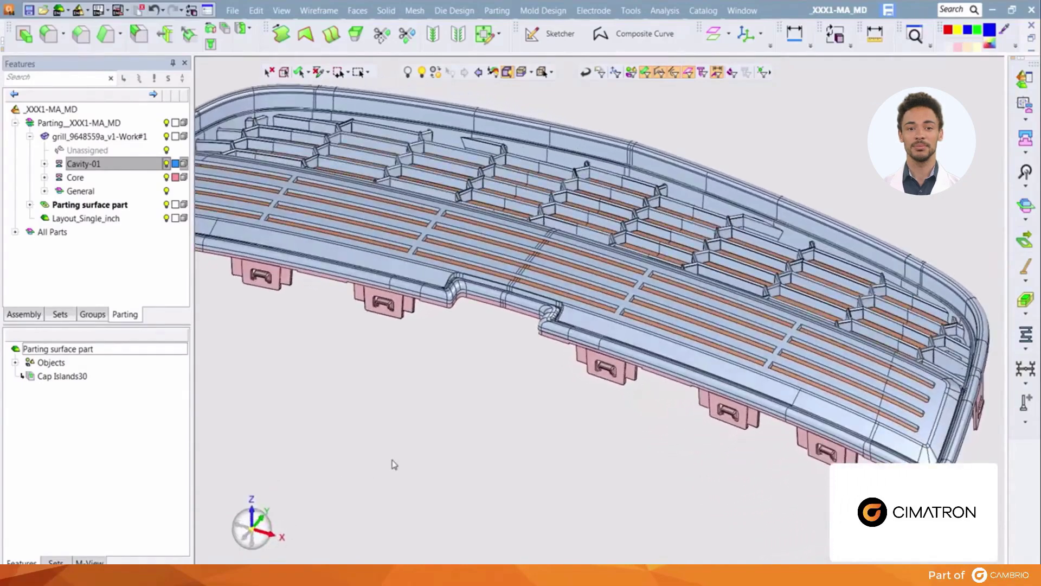
scroll(395, 464, "down", 5)
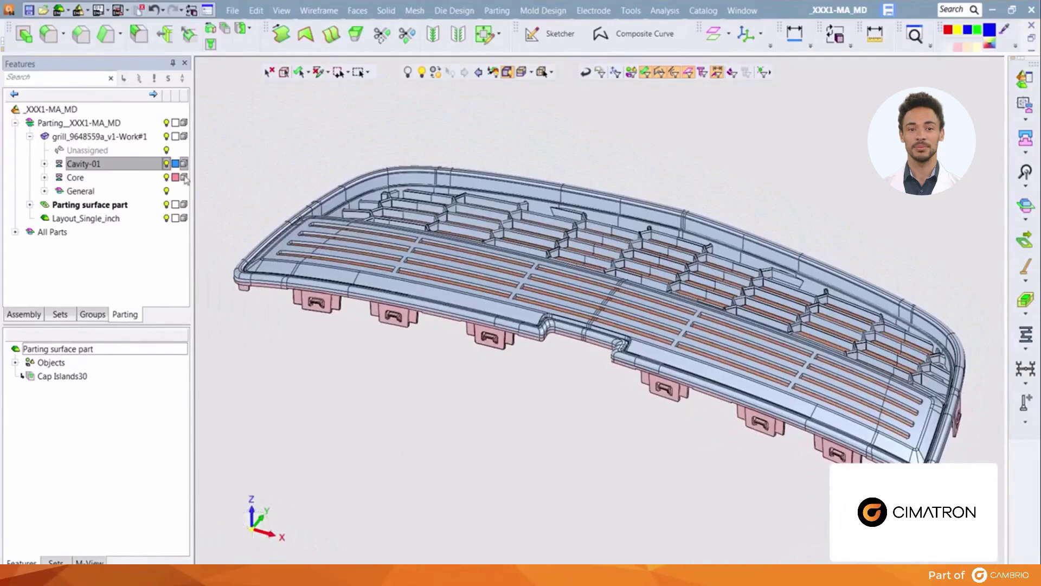
left_click(166, 164)
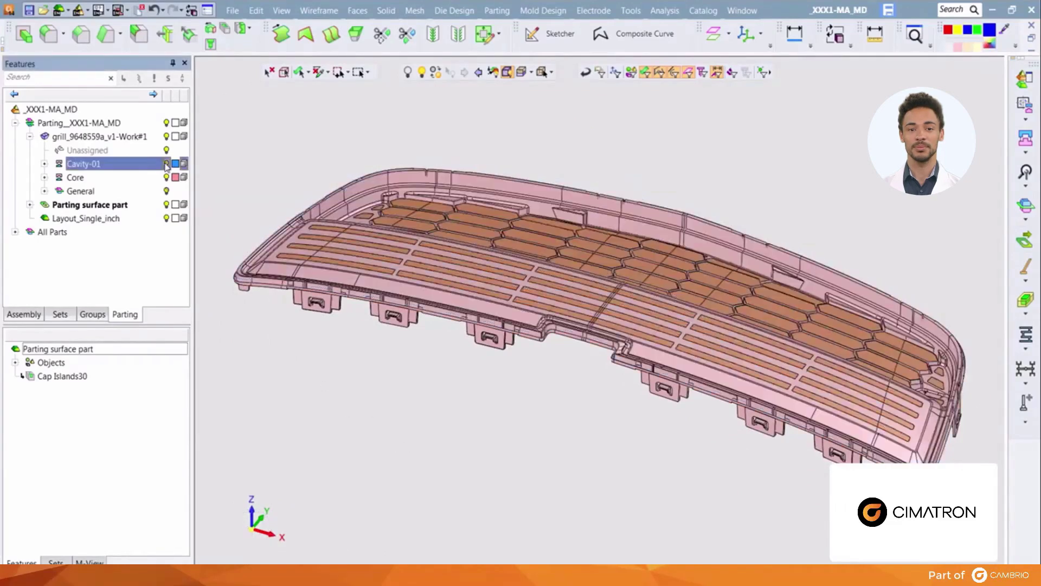
Create Composite31 by chaining open edges along the grille's long bottom boundary.
right_click(601, 443)
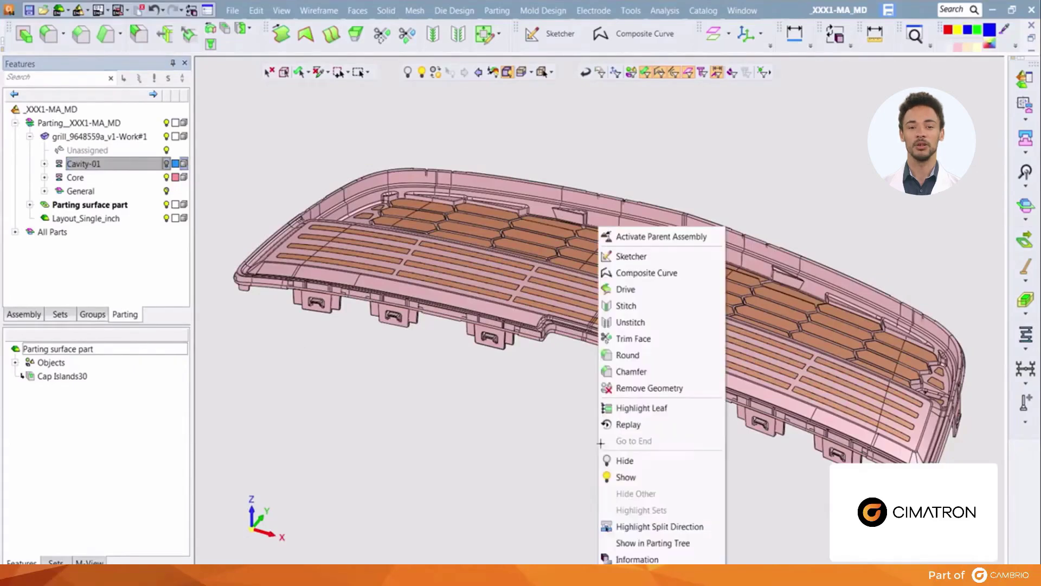
left_click(633, 273)
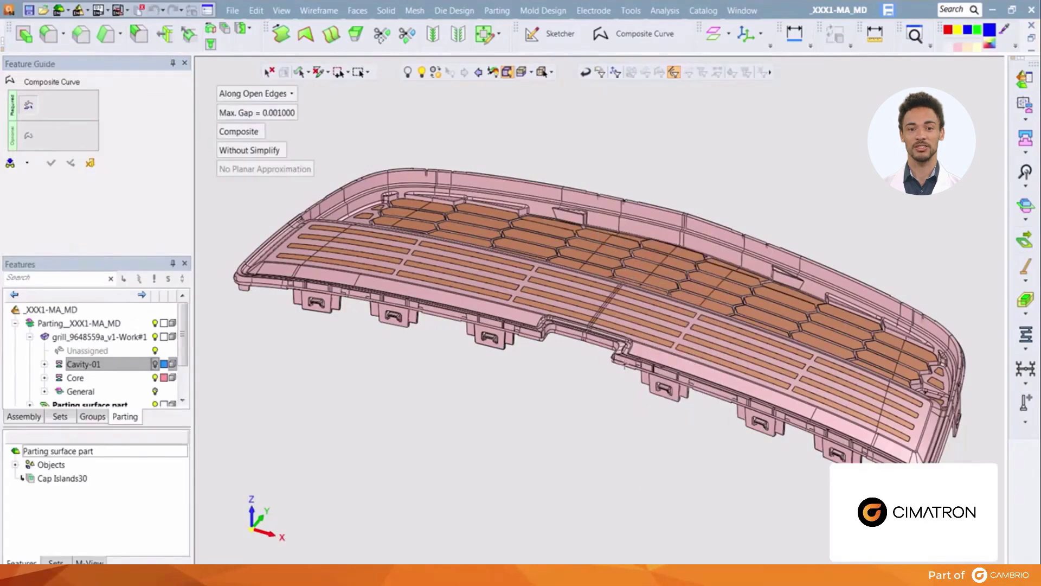
scroll(625, 368, "up", 10)
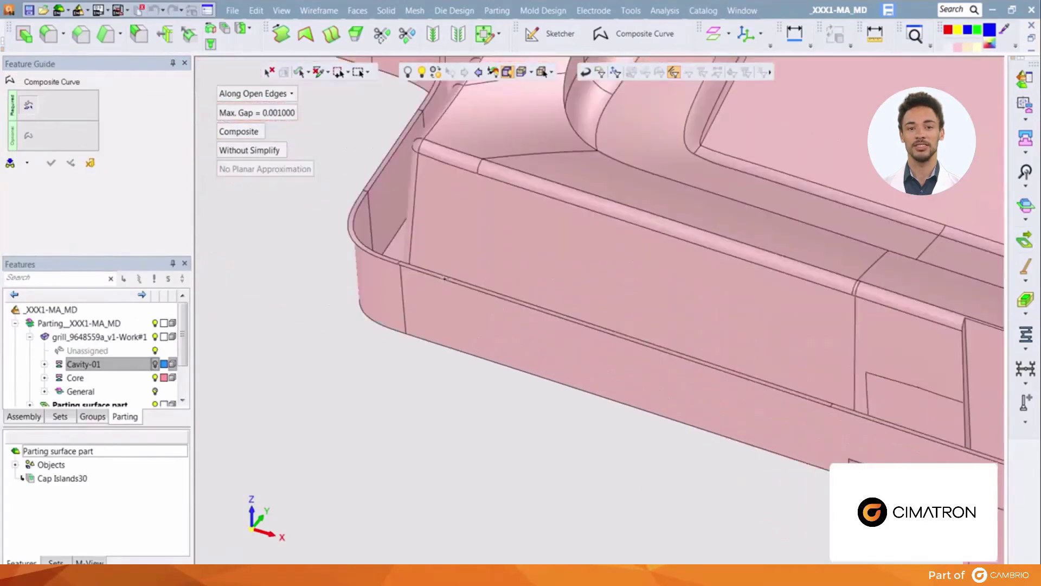
left_click(444, 280)
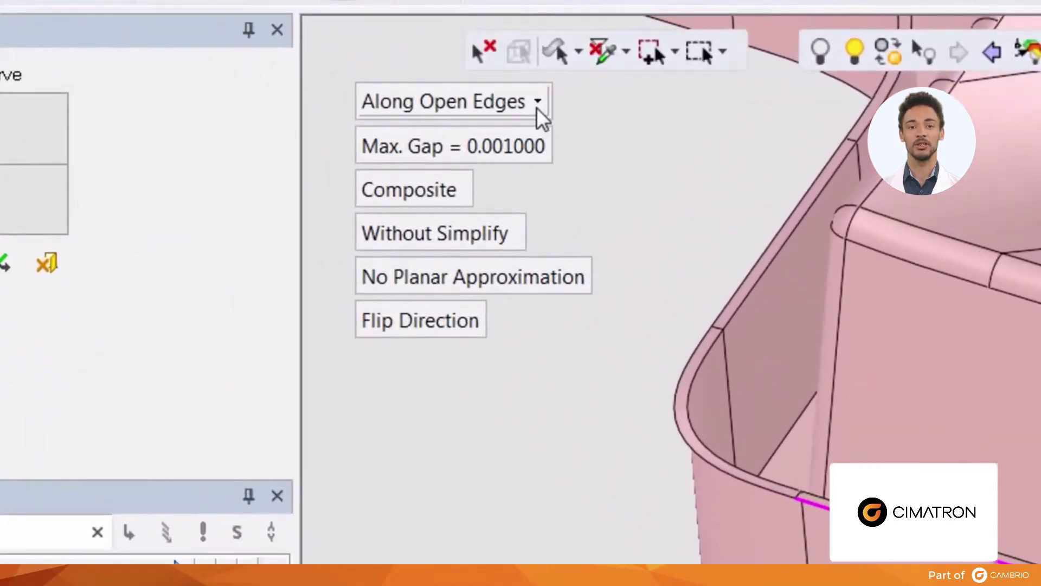
left_click(497, 107)
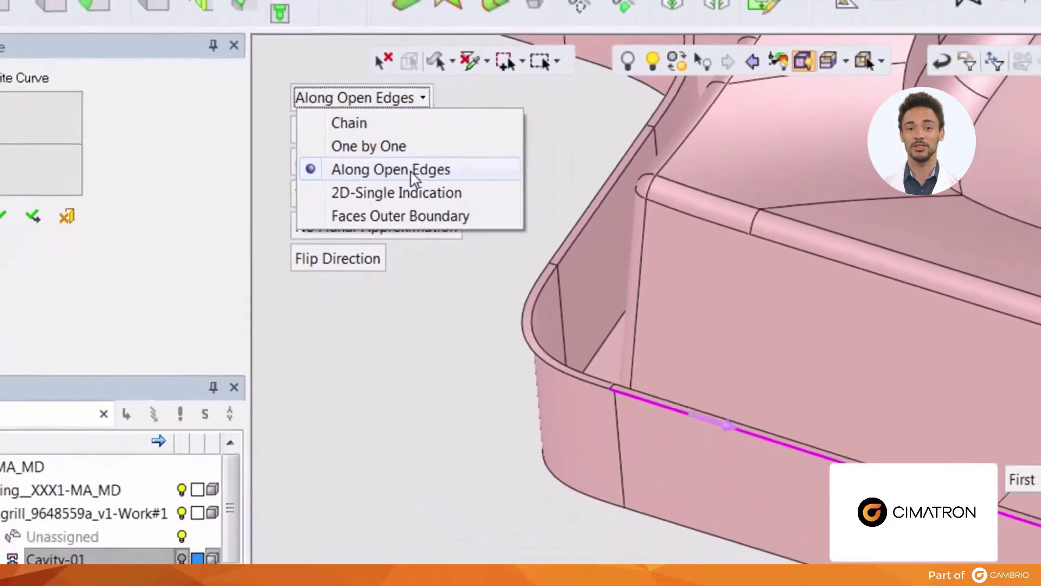
left_click(413, 172)
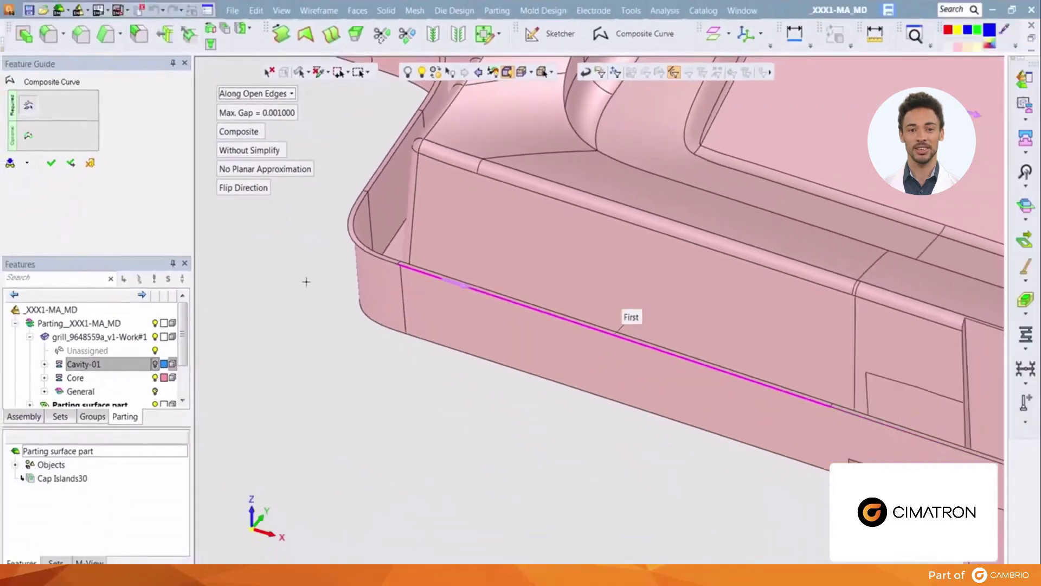
scroll(306, 281, "down", 6)
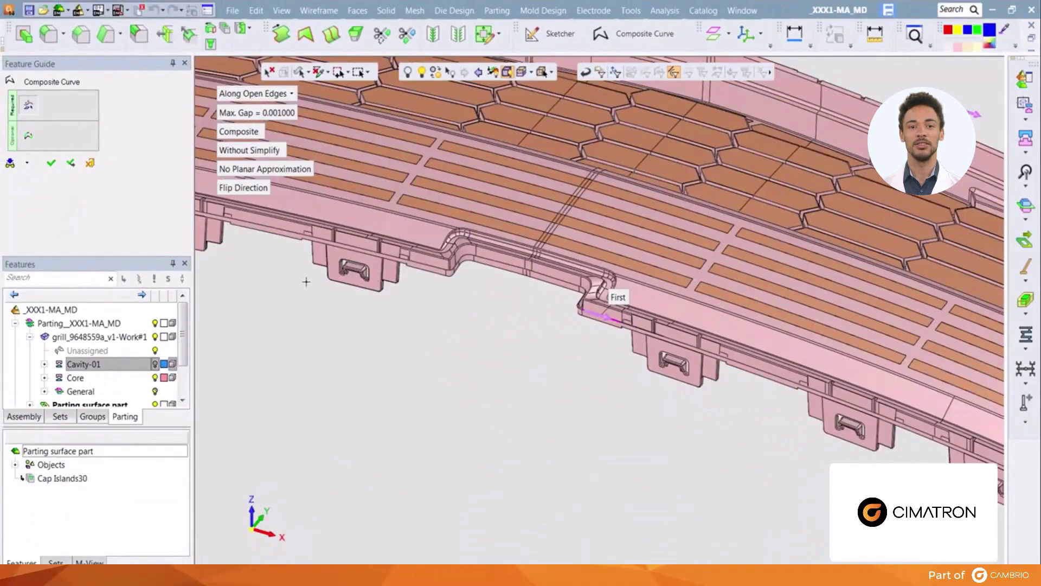
scroll(613, 309, "down", 3)
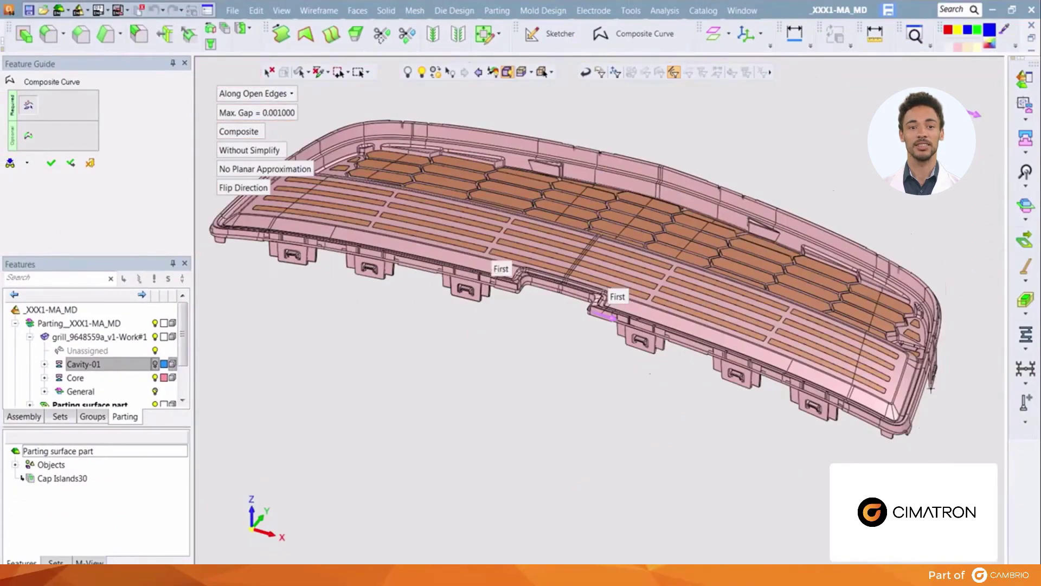
scroll(928, 408, "up", 8)
scroll(923, 341, "up", 3)
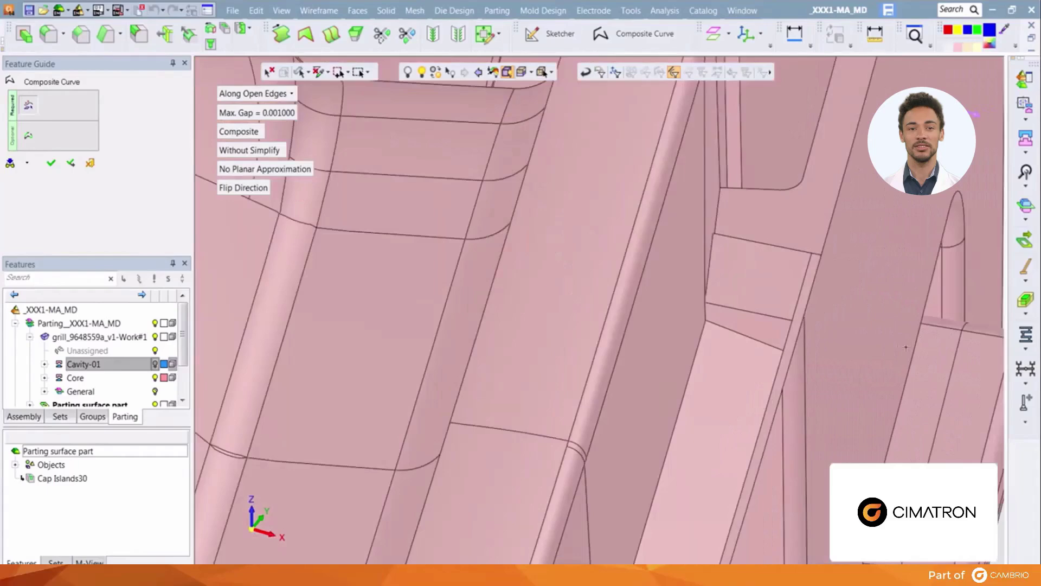
left_click(814, 290)
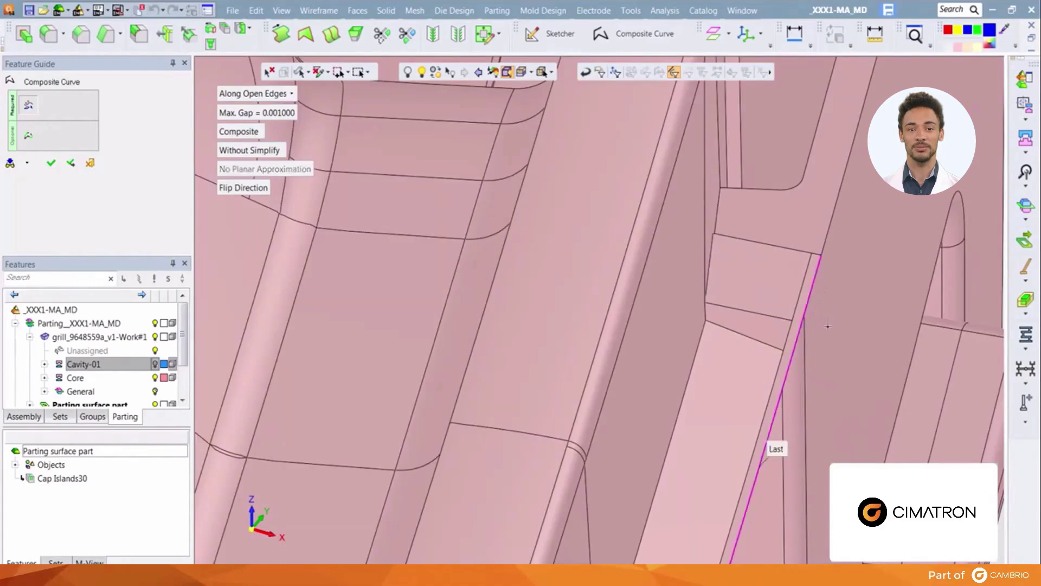
middle_click_drag(827, 324, 808, 308)
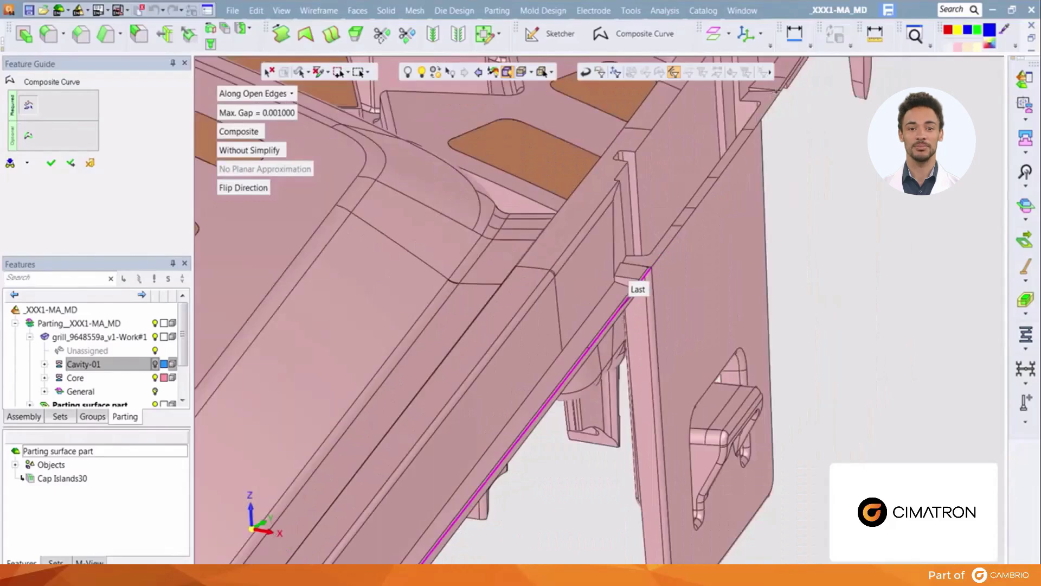
right_click(803, 167)
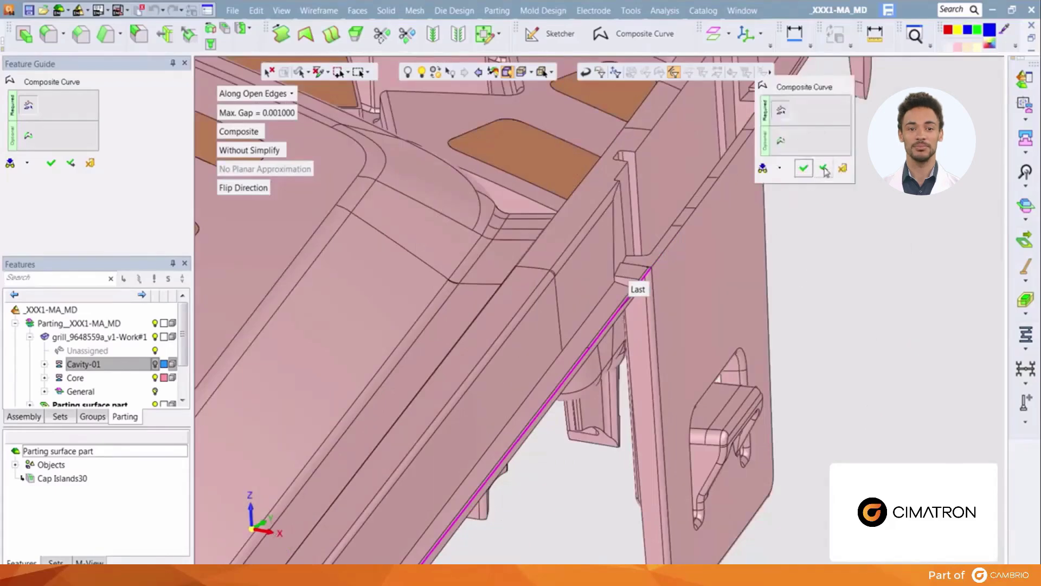
left_click(824, 169)
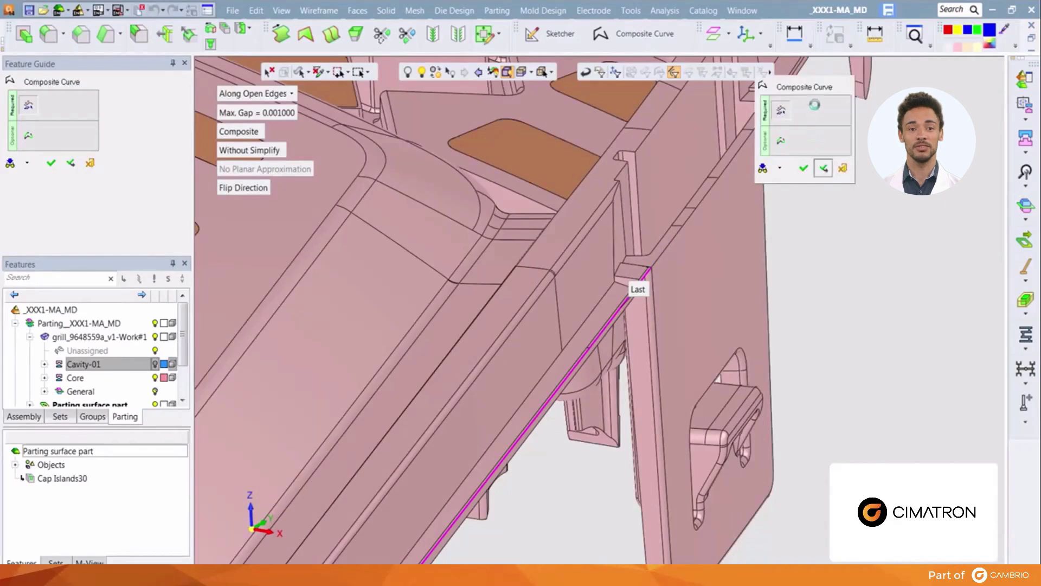
Create Composite32 along the open edge at the grille's left end.
scroll(787, 94, "up", 2)
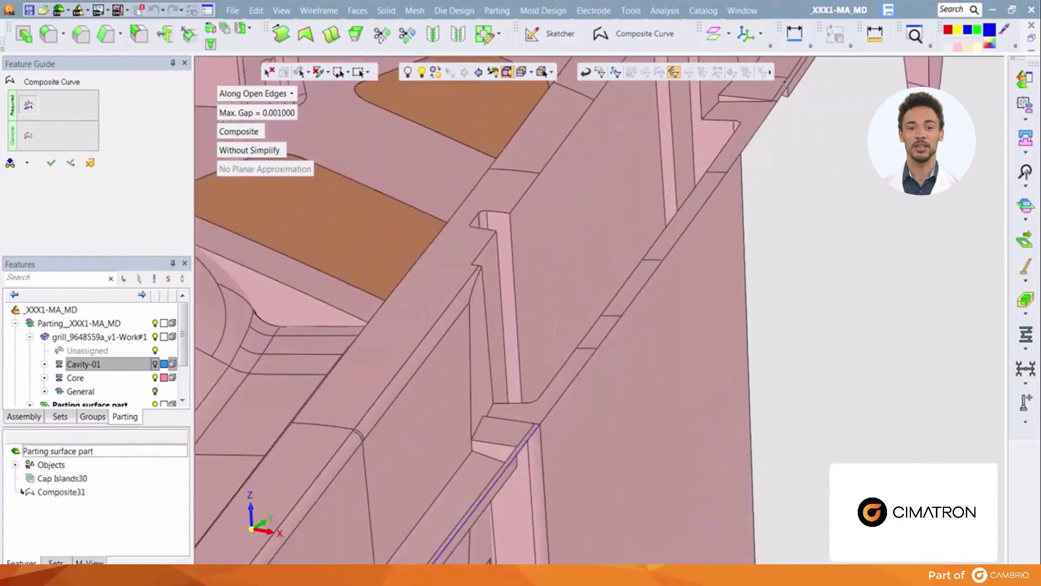
left_click(783, 101)
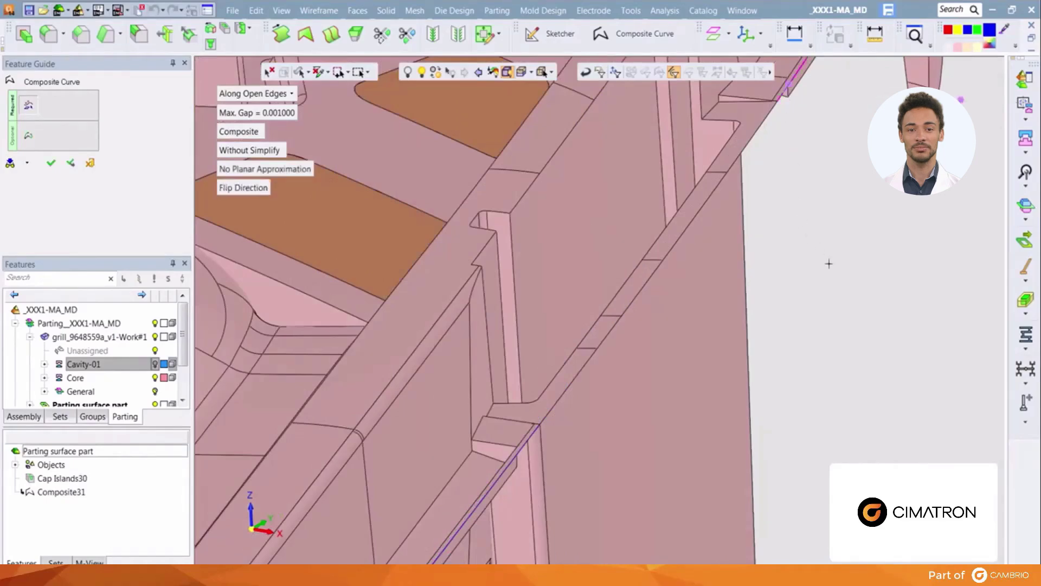
scroll(819, 276, "down", 6)
middle_click_drag(803, 298, 751, 399)
scroll(790, 400, "down", 4)
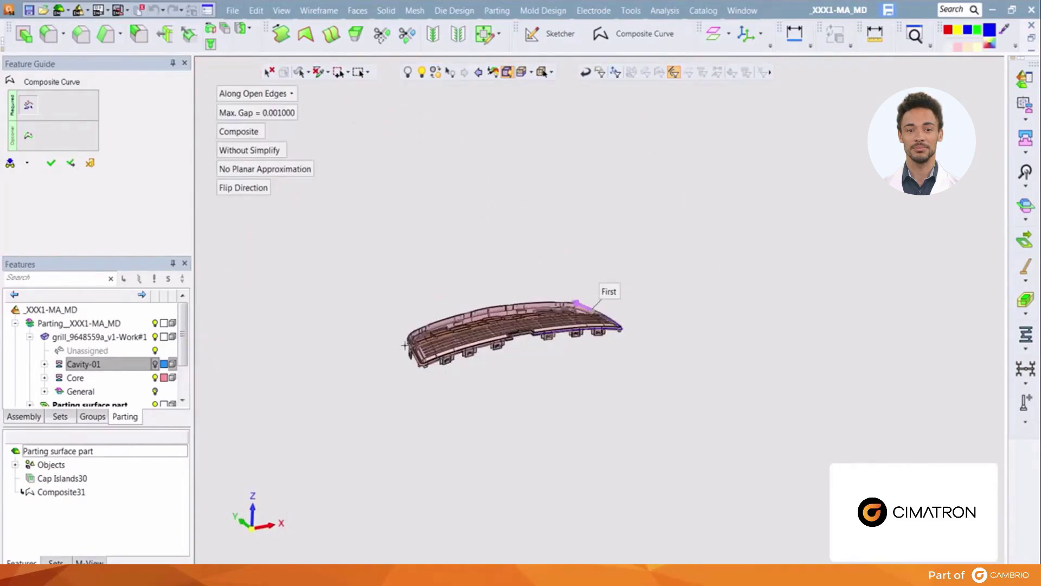
scroll(404, 346, "up", 8)
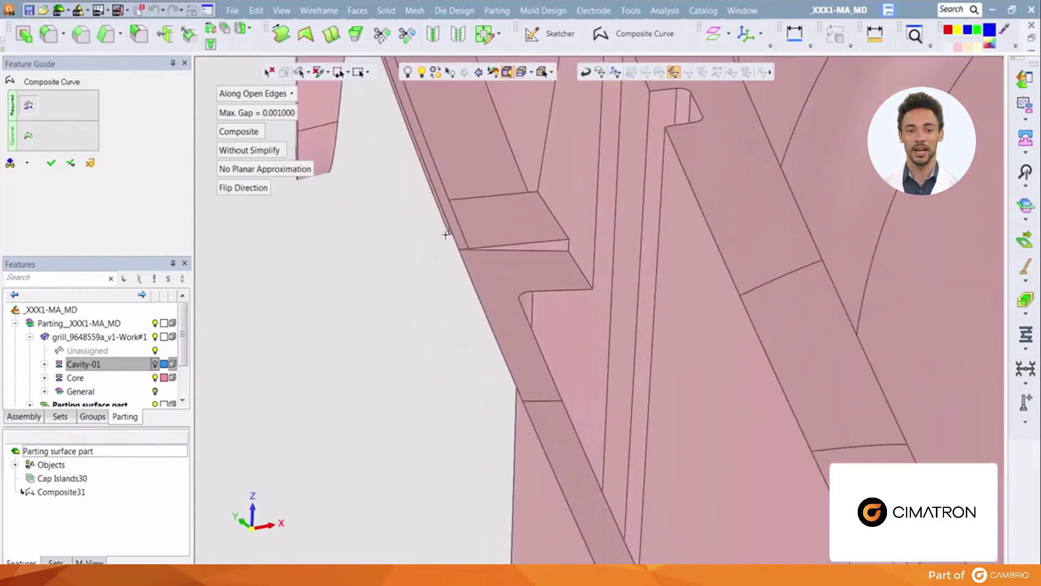
left_click(457, 246)
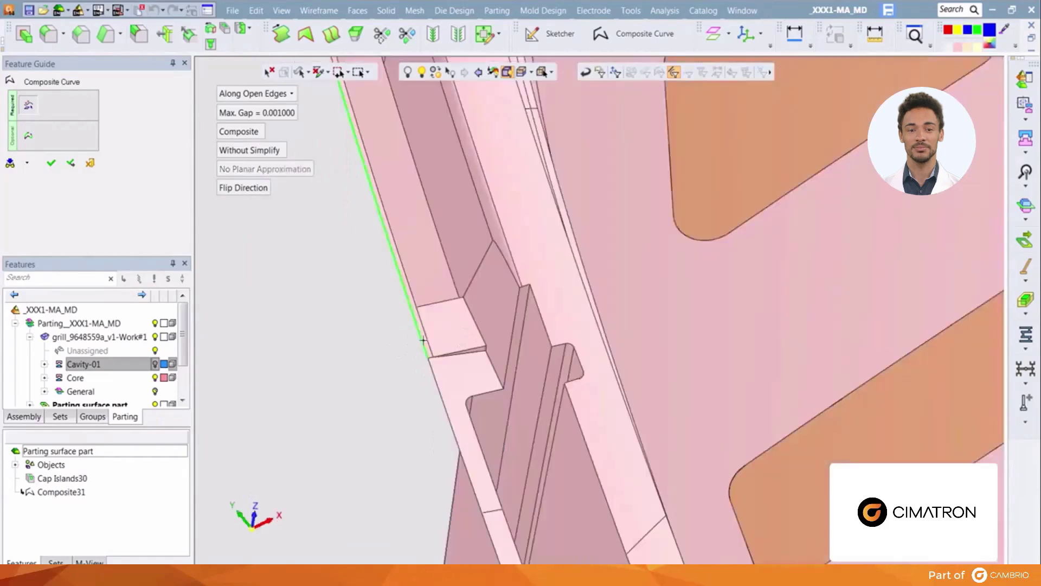
right_click(394, 370)
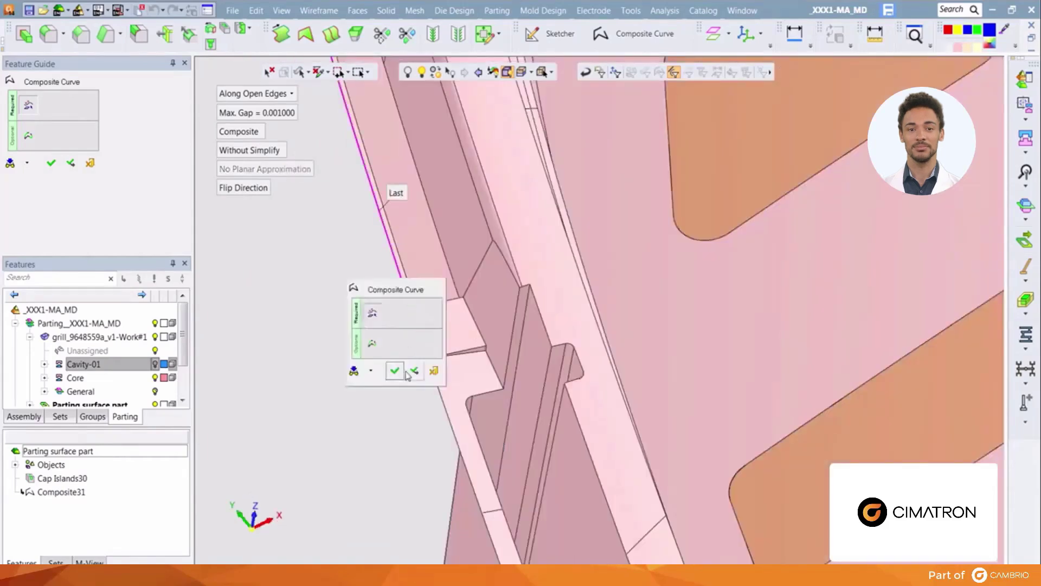
left_click(414, 371)
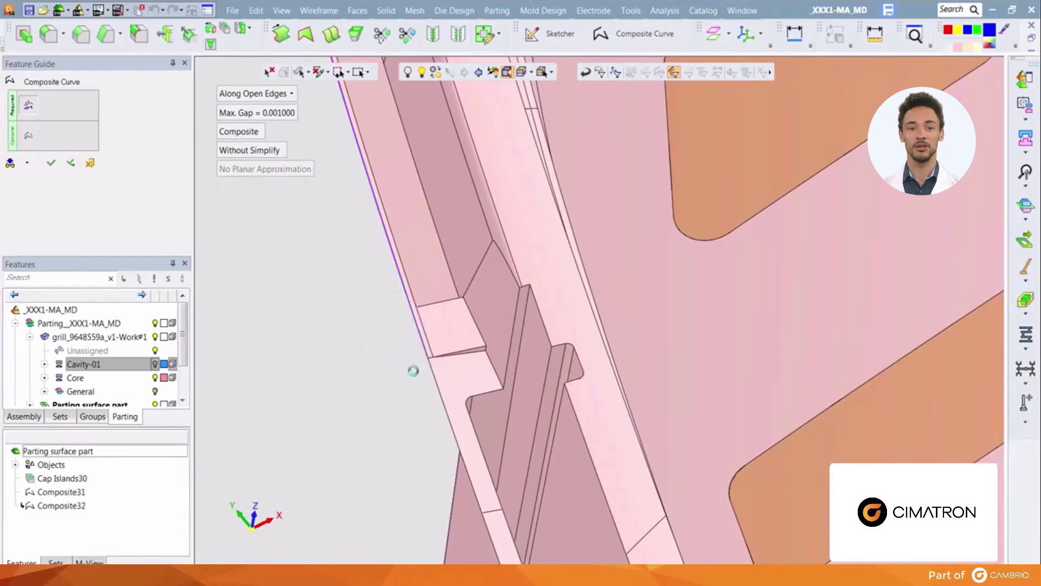
Create Composite33 along the open edge running by the side tabs.
scroll(414, 371, "down", 5)
scroll(632, 530, "up", 5)
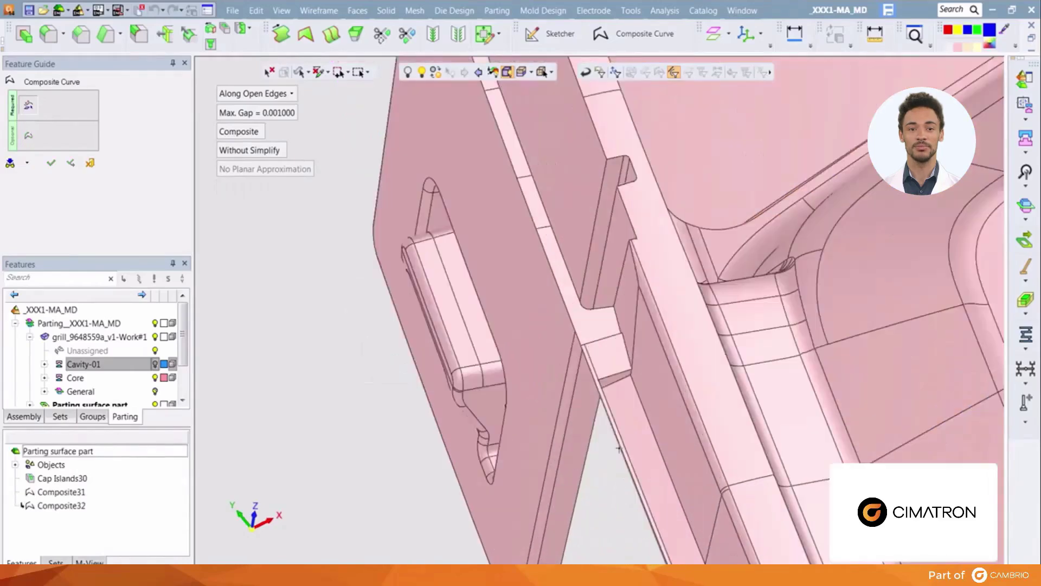
left_click(598, 385)
scroll(594, 396, "down", 5)
scroll(830, 282, "up", 6)
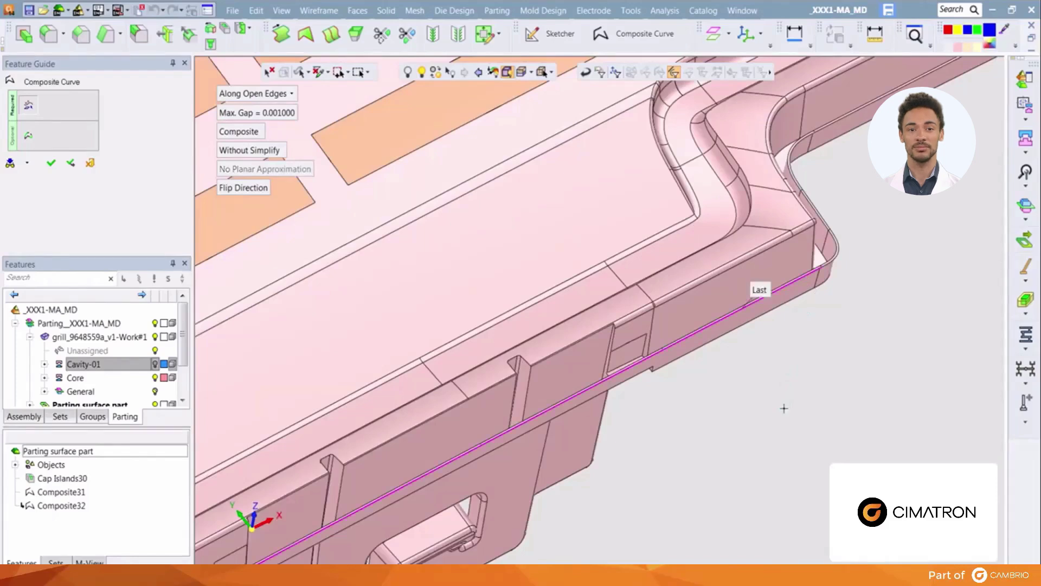
right_click(784, 408)
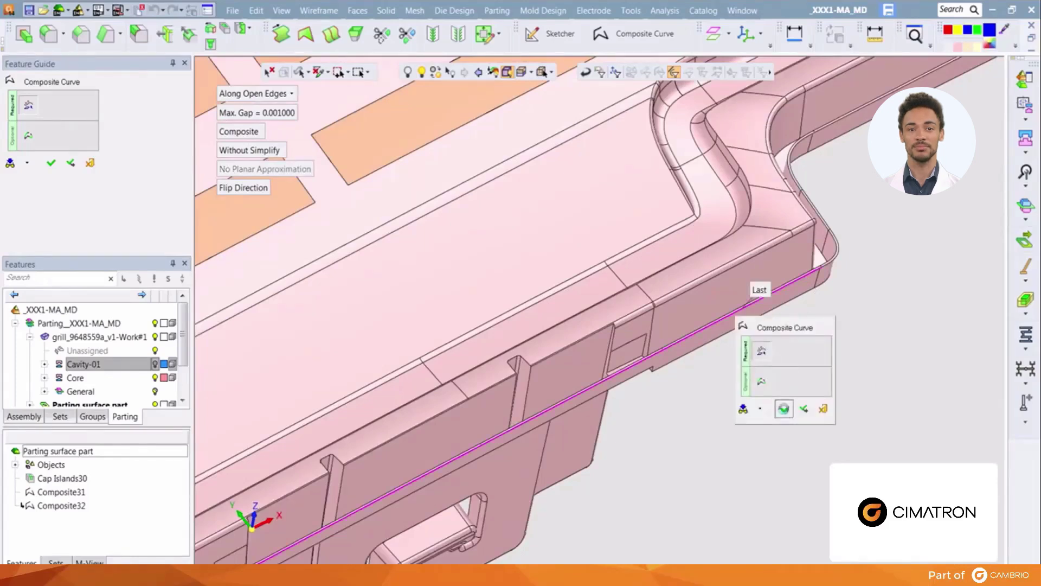
left_click(783, 408)
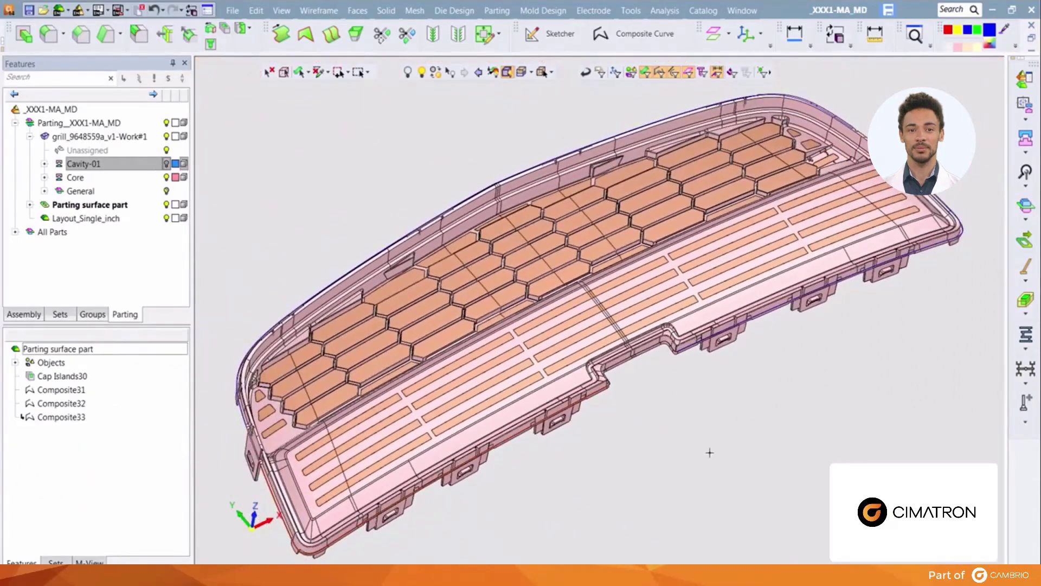
Extend the first boundary curve outward with a Delta of 2, creating Extend34.
right_click(712, 452)
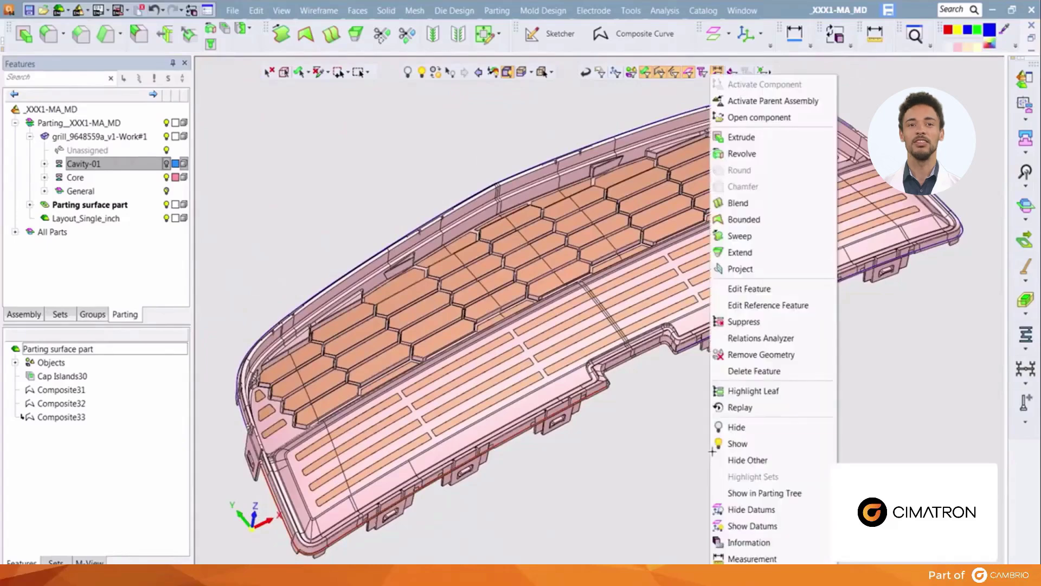
left_click(748, 254)
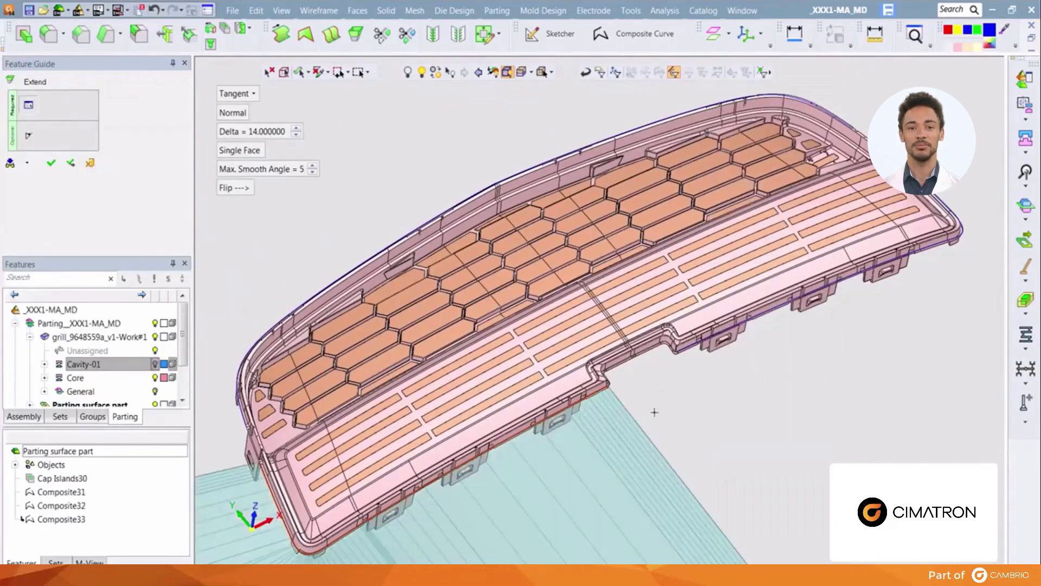
left_click(279, 135)
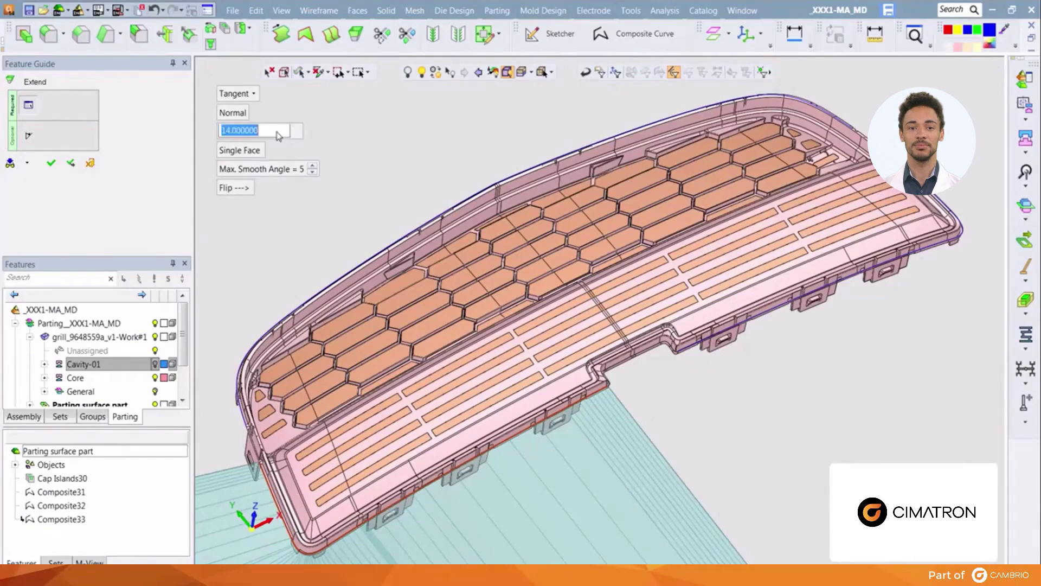
type("2")
key("Return")
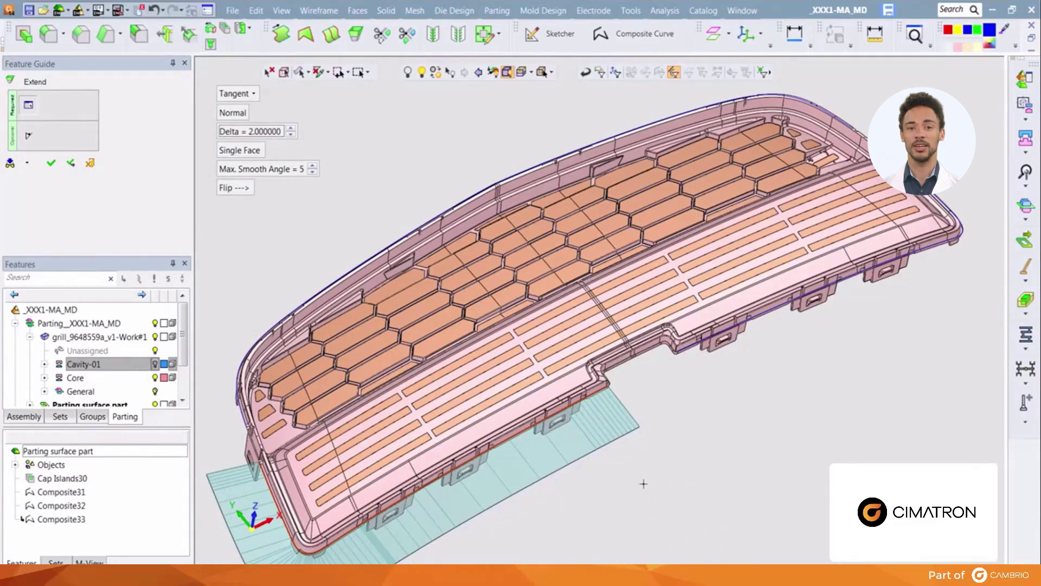
middle_click_drag(643, 483, 641, 444)
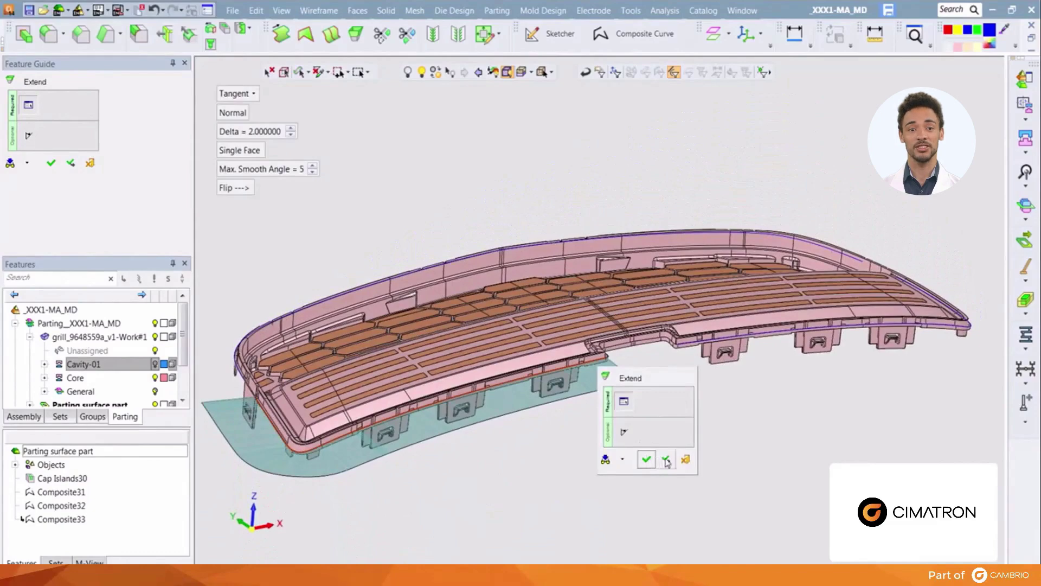
left_click(667, 461)
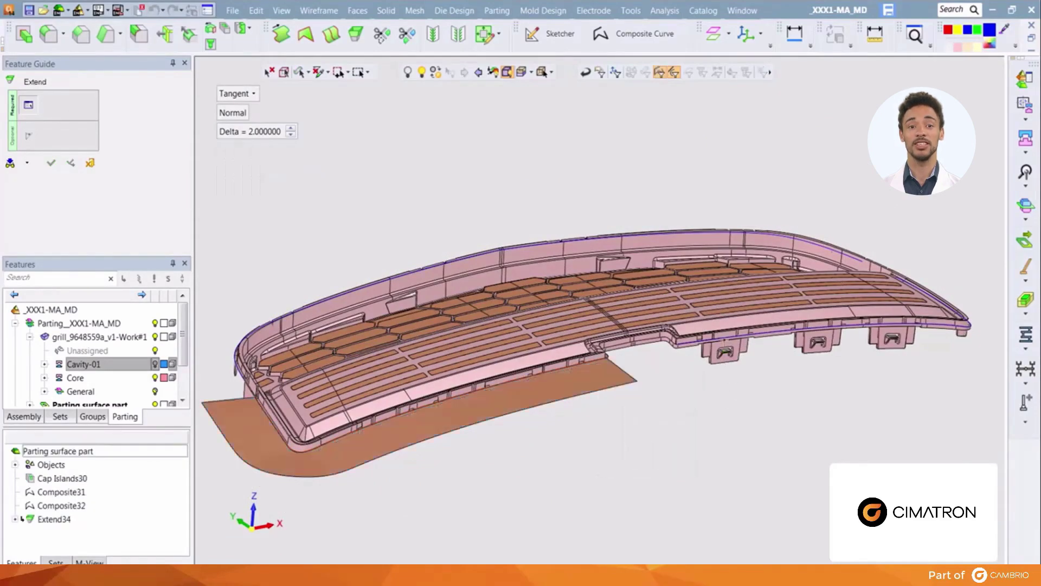
Extend the grille's lower edge and outer rim edge, creating Extend35 and Extend36.
left_click(725, 342)
middle_click(754, 437)
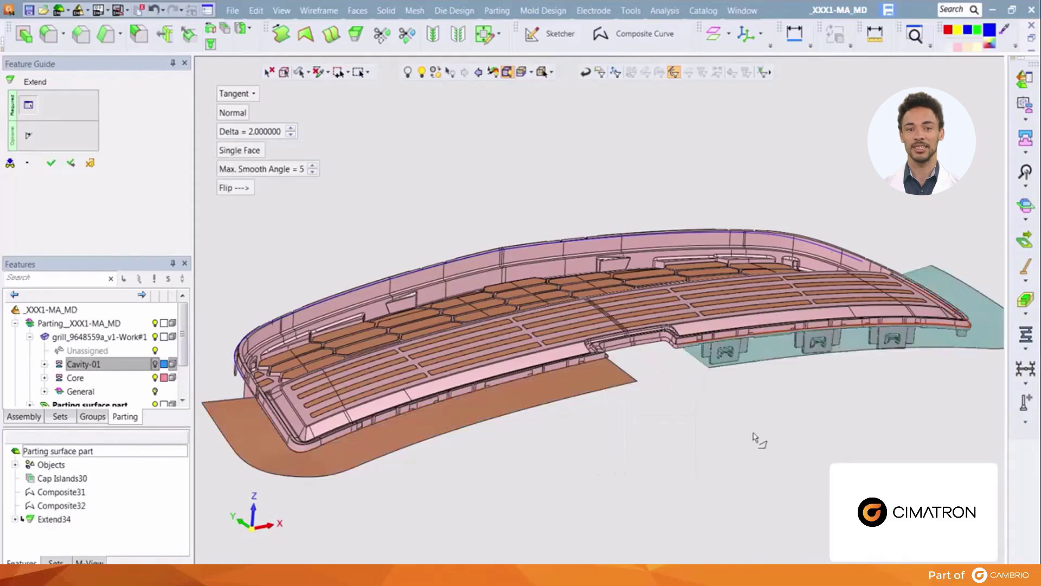
middle_click(750, 437)
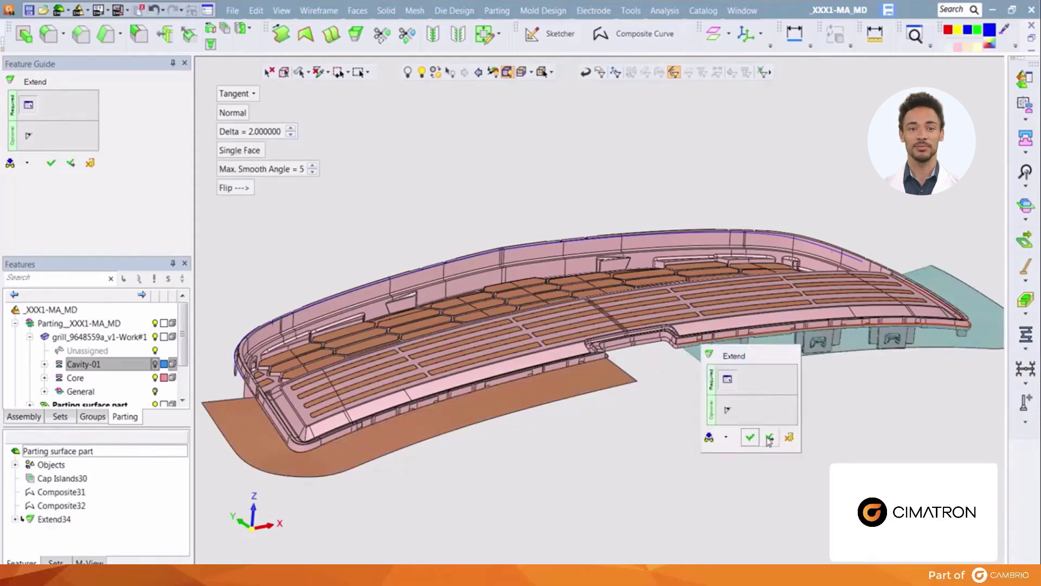
left_click(769, 439)
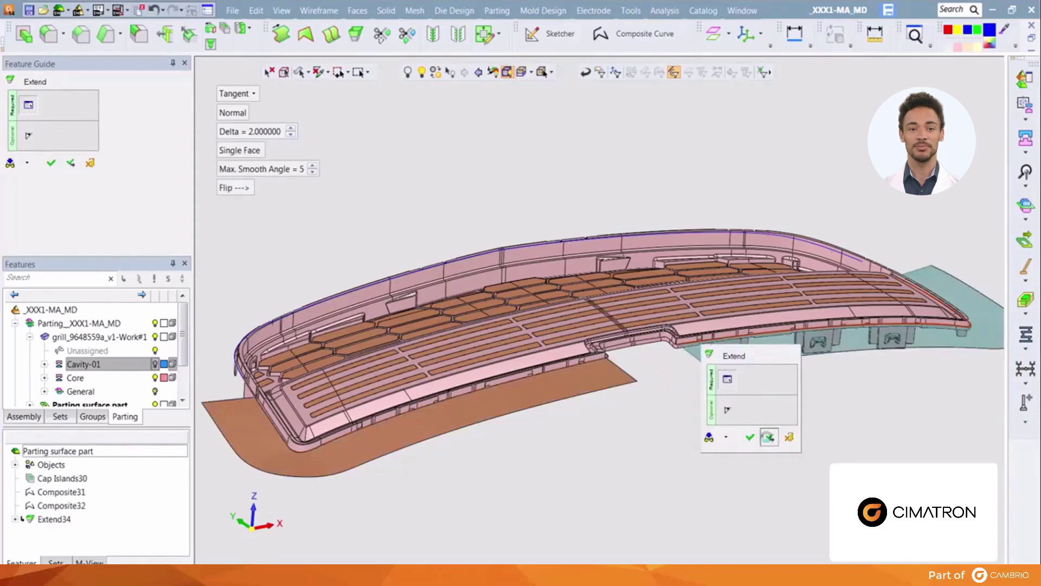
left_click(666, 234)
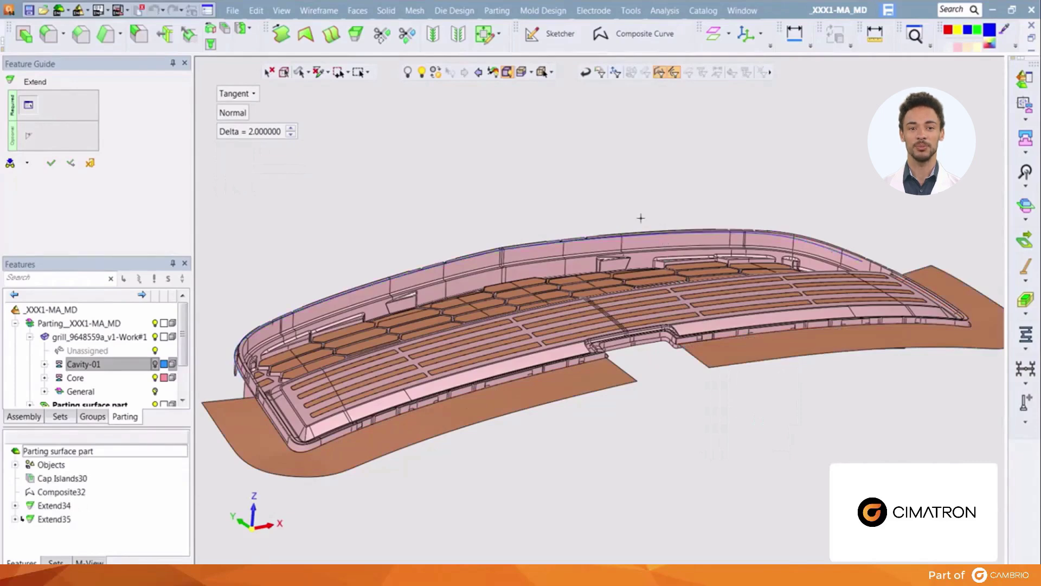
left_click(570, 202)
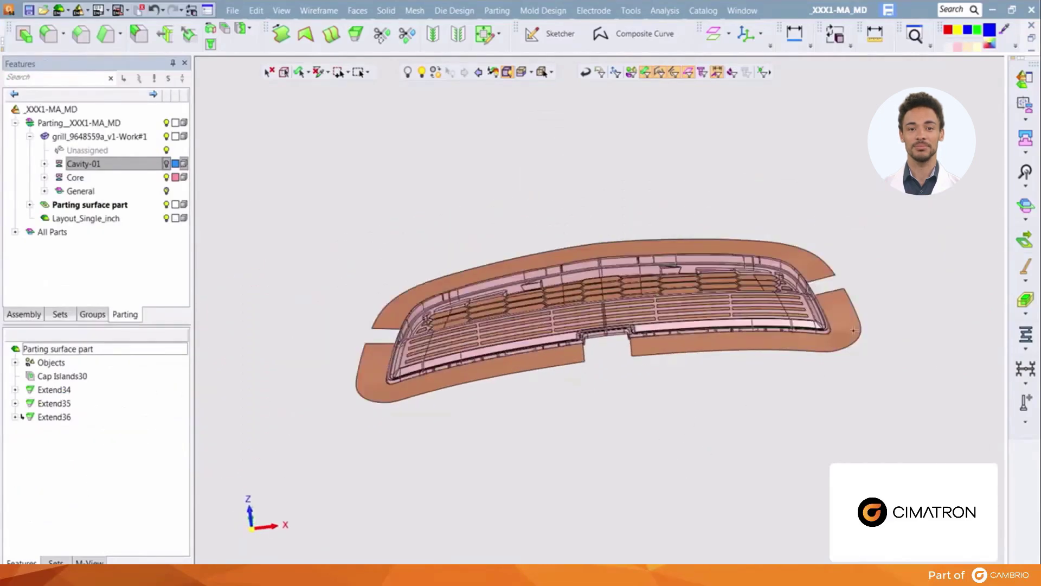
Create Composite37 along the short open edge at the grille's right corner in the run-out gap.
middle_click_drag(704, 400, 709, 441)
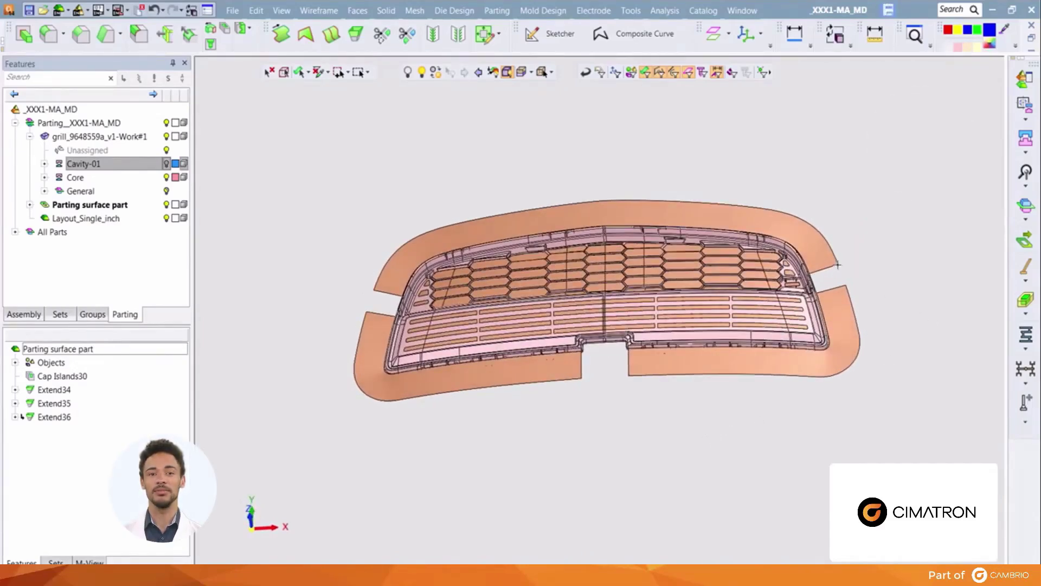
scroll(814, 282, "up", 8)
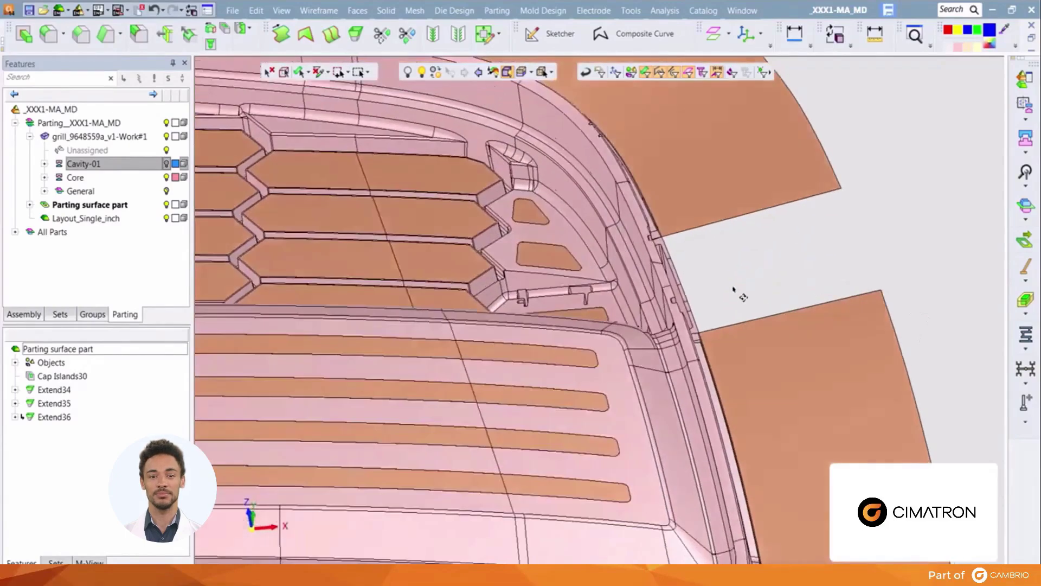
middle_click_drag(734, 287, 681, 286)
scroll(681, 274, "up", 3)
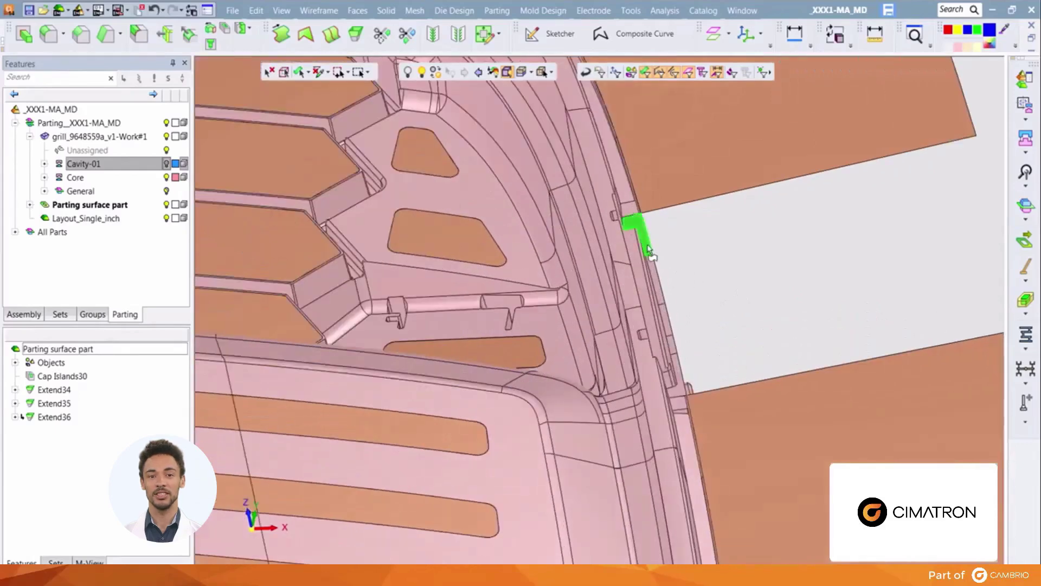
right_click(751, 302)
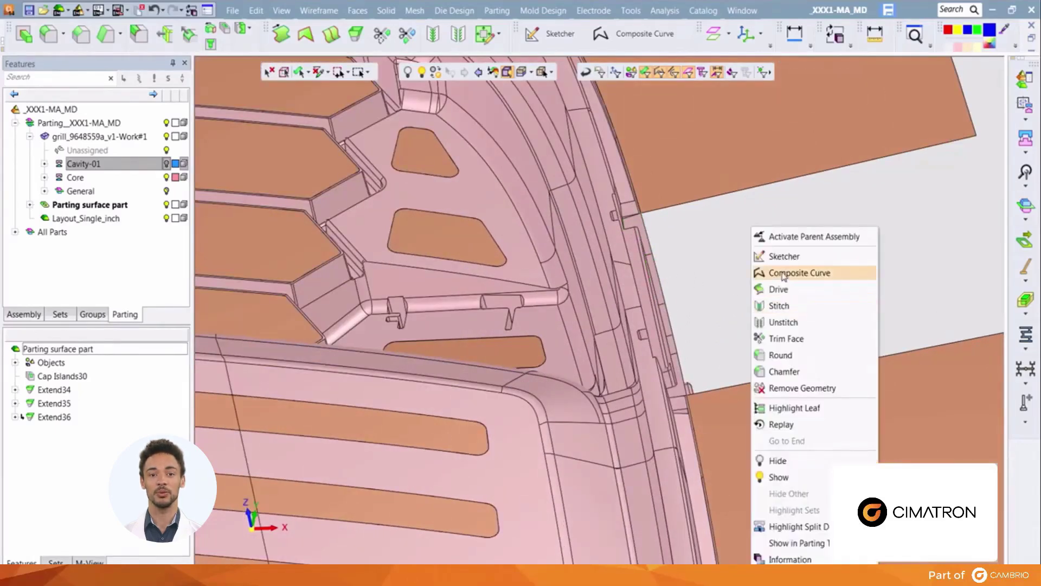
left_click(784, 273)
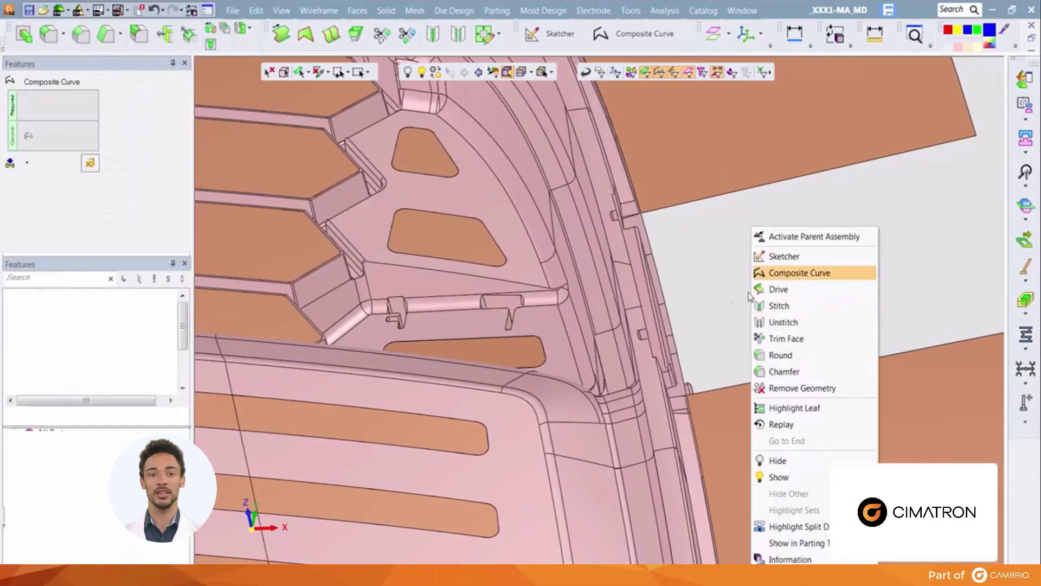
left_click(683, 376)
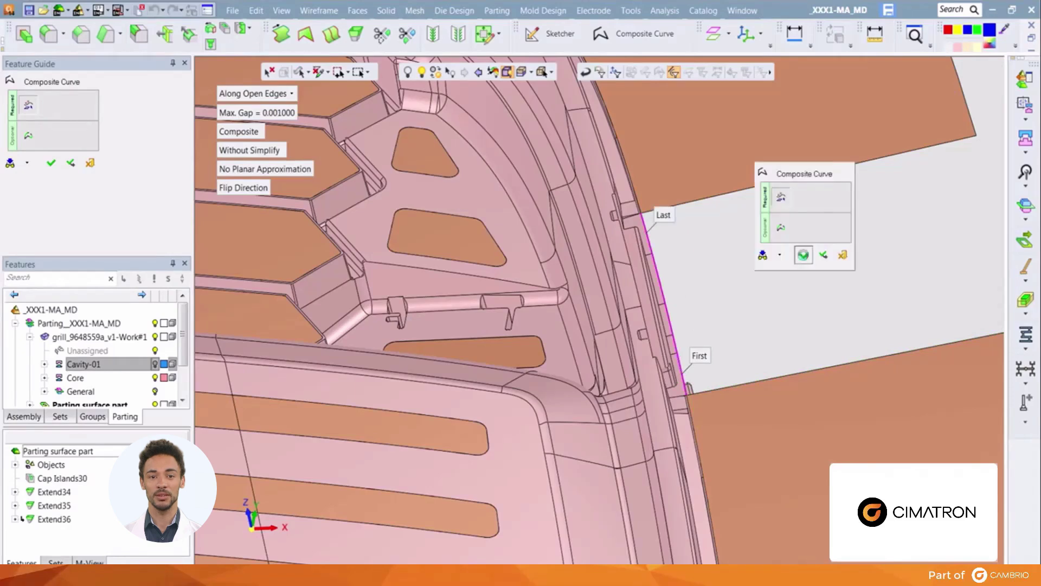
left_click(803, 255)
right_click(815, 257)
key("Escape")
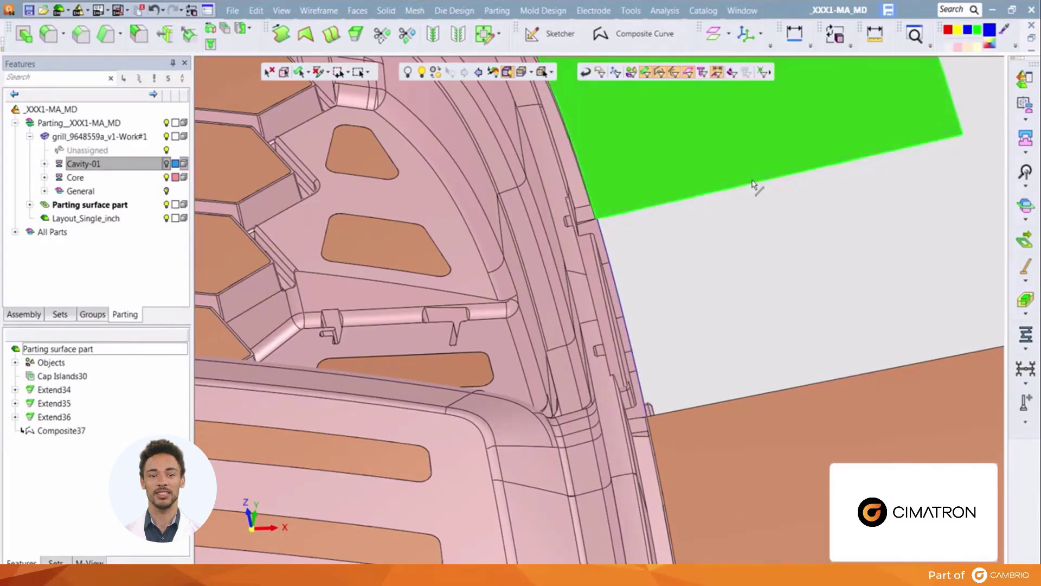
Start a blend surface across the gap, bounded by the two run-out edges only.
right_click(766, 242)
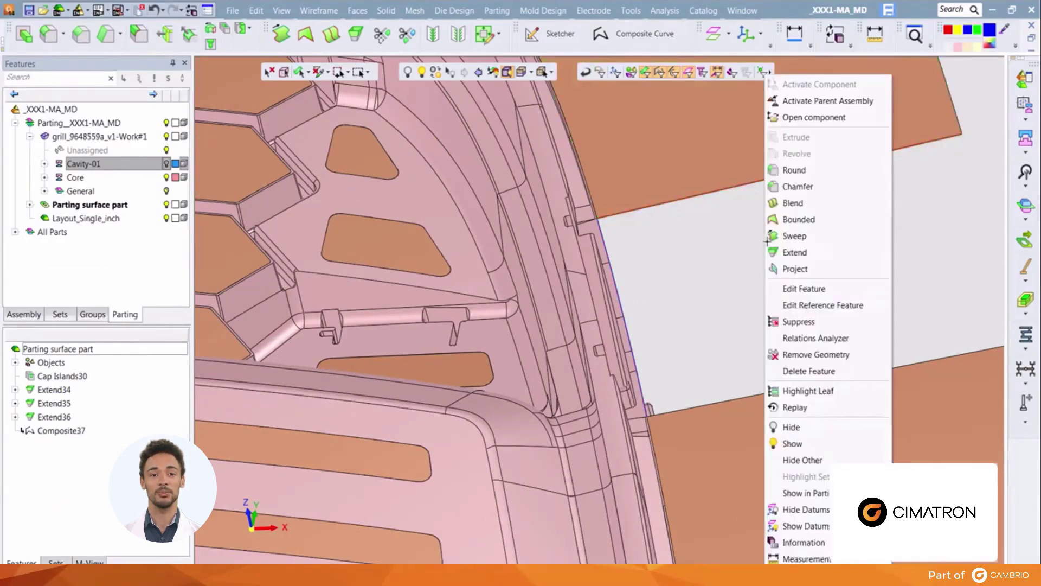
left_click(794, 204)
left_click(790, 392)
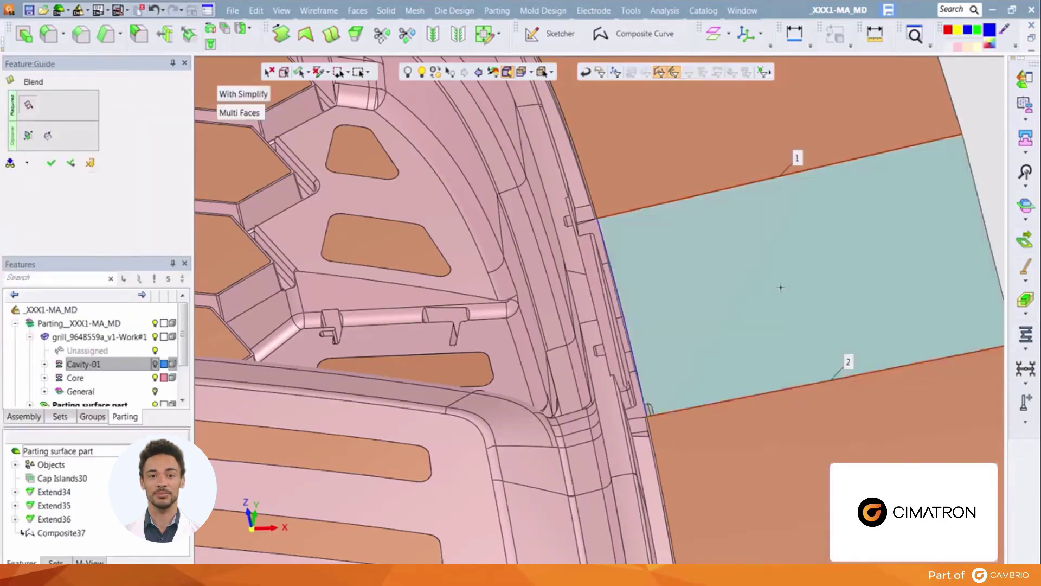
mouse_move(781, 287)
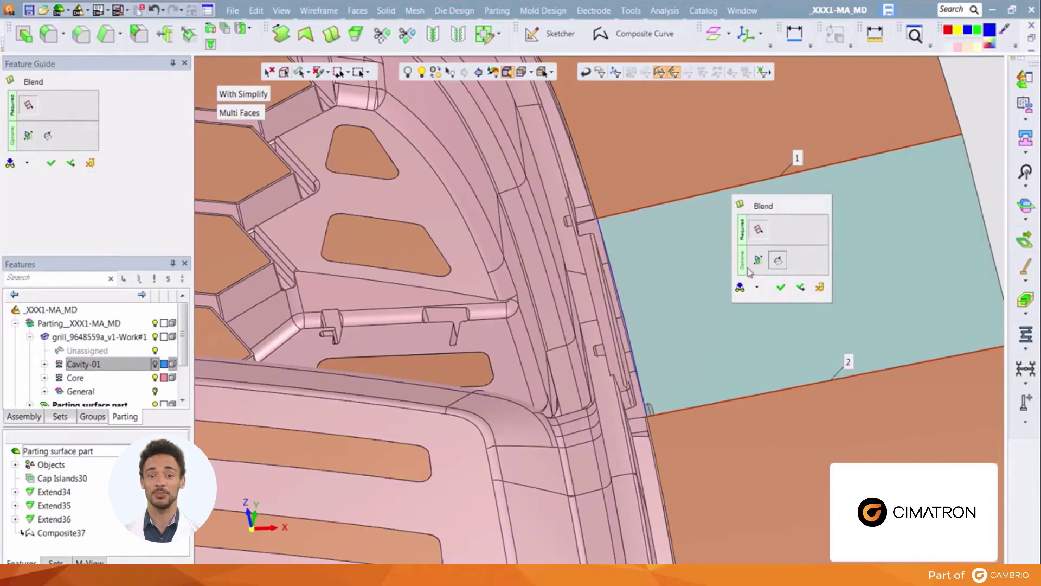
left_click(781, 288)
left_click(620, 298)
left_click(620, 301)
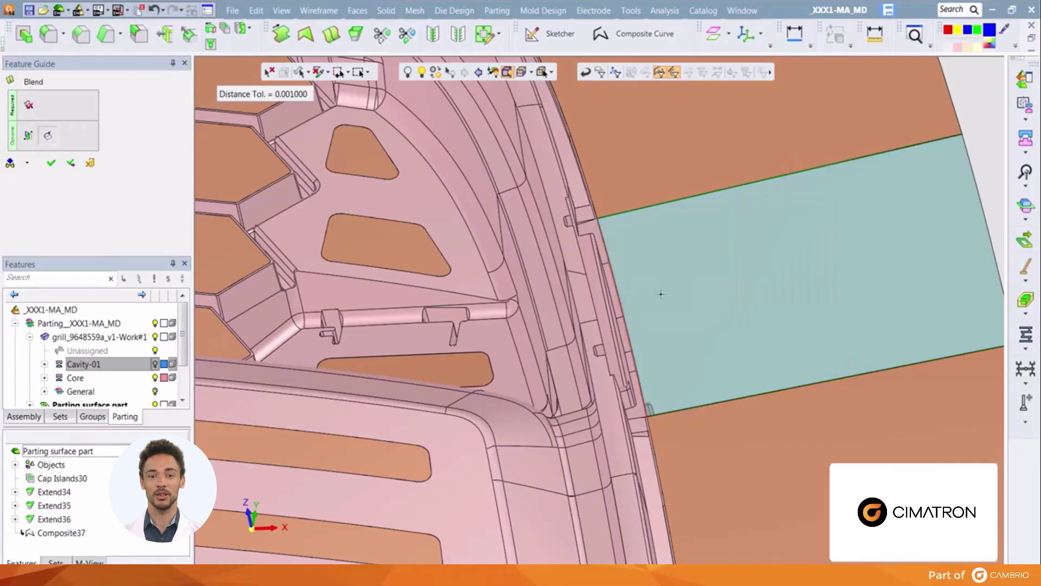
Set both blend edges to Tangent continuity with weight 1 and create Blend38.
right_click(767, 297)
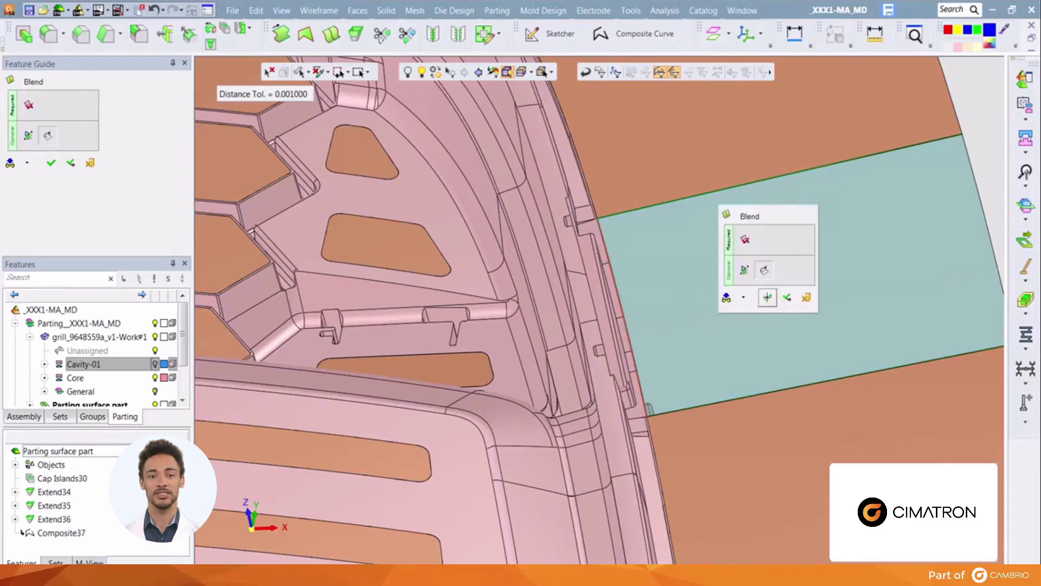
left_click(746, 271)
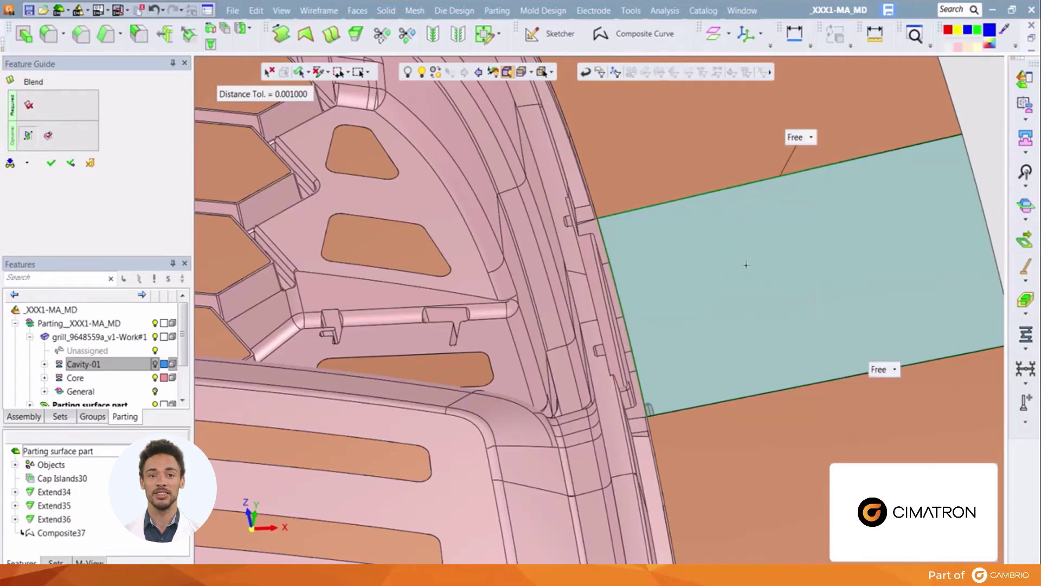
left_click(808, 140)
left_click(879, 177)
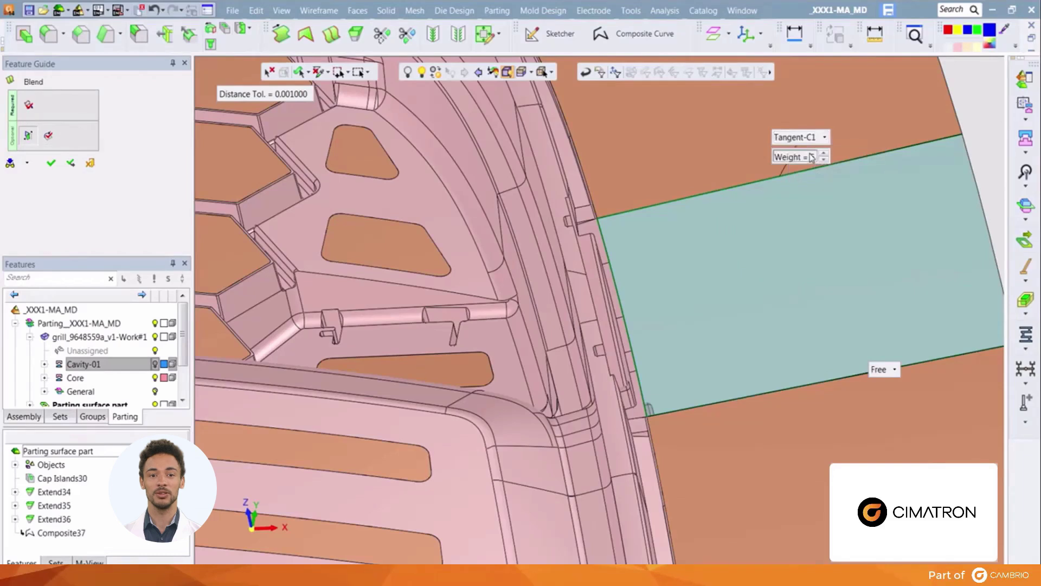
left_click(894, 369)
left_click(896, 413)
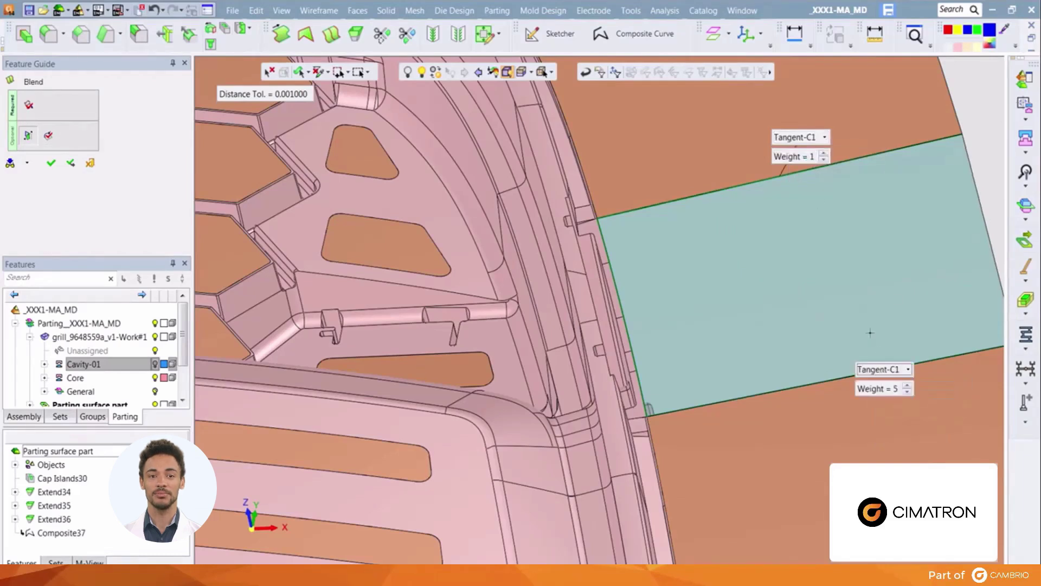
double_click(894, 388)
type("1")
key("Return")
right_click(803, 294)
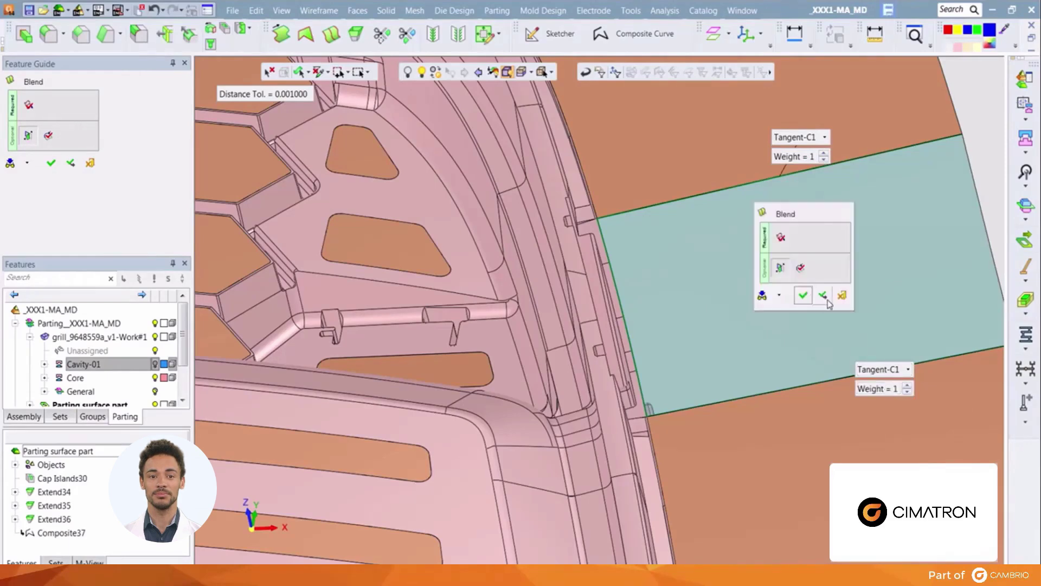
left_click(803, 295)
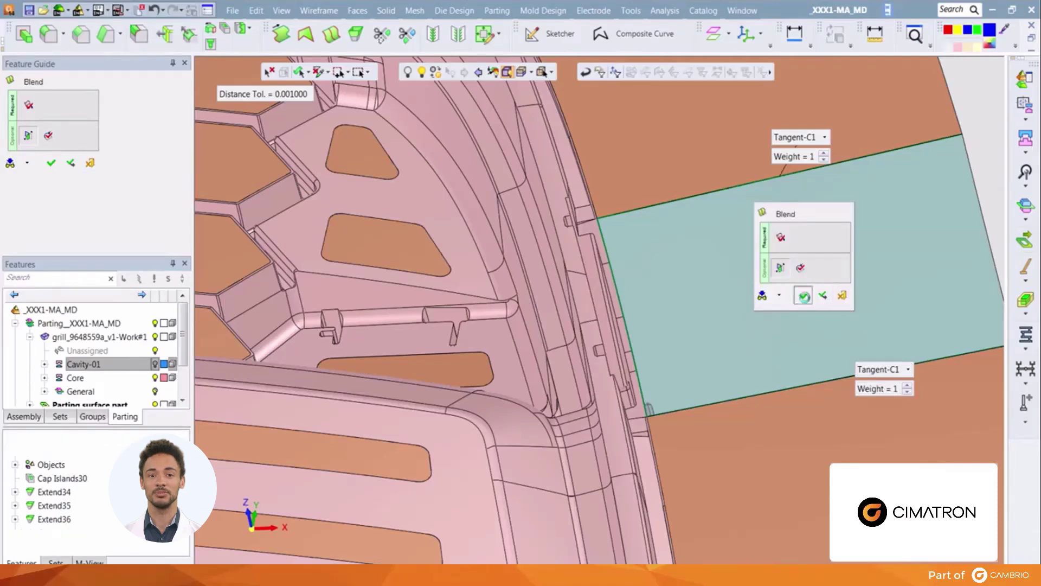
Orbit to the gap at the grille's end and create Composite39 along its open edge.
scroll(773, 322, "down", 3)
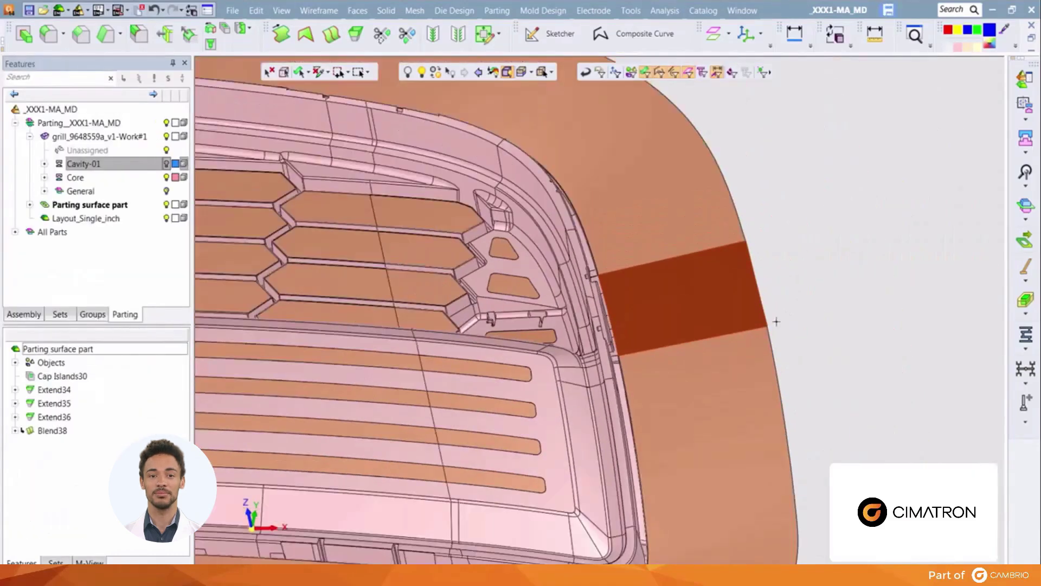
middle_click_drag(716, 331, 274, 324)
scroll(689, 353, "down", 6)
scroll(274, 325, "up", 4)
scroll(274, 325, "up", 3)
middle_click_drag(337, 339, 470, 278)
right_click(470, 278)
left_click(471, 273)
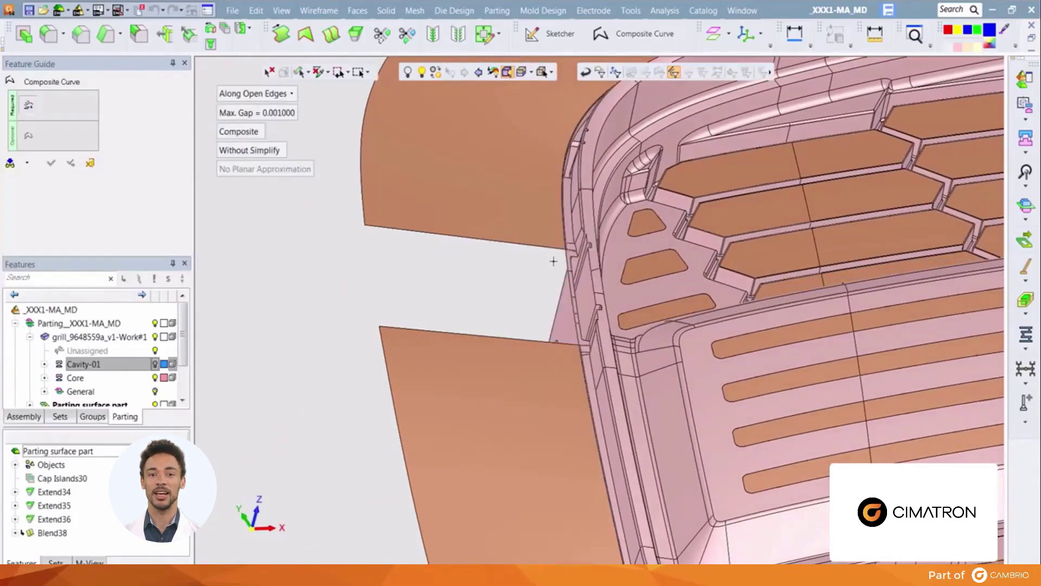
scroll(564, 260, "up", 2)
scroll(564, 259, "up", 1)
left_click(572, 262)
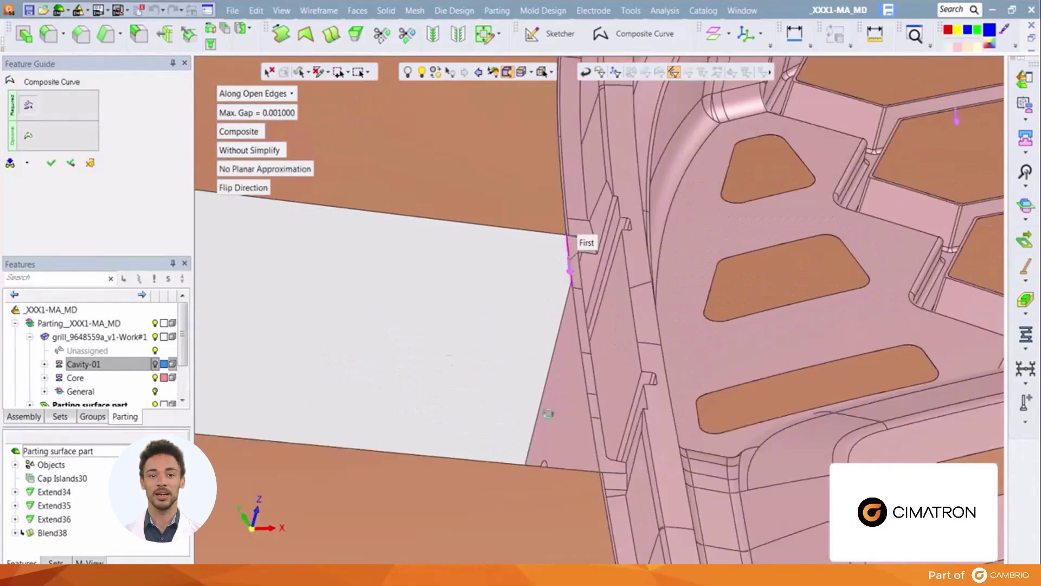
right_click(425, 346)
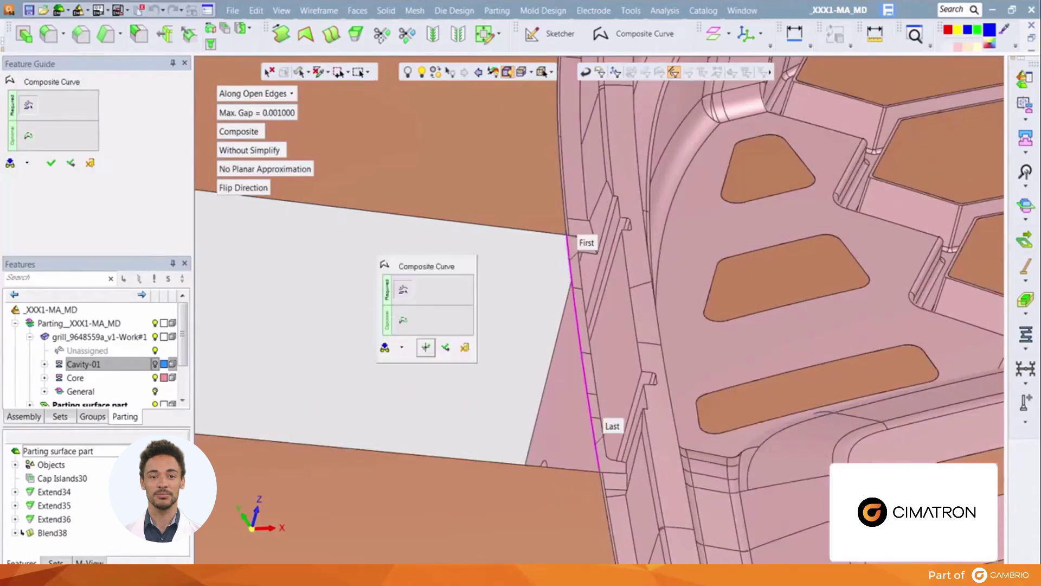
left_click(427, 349)
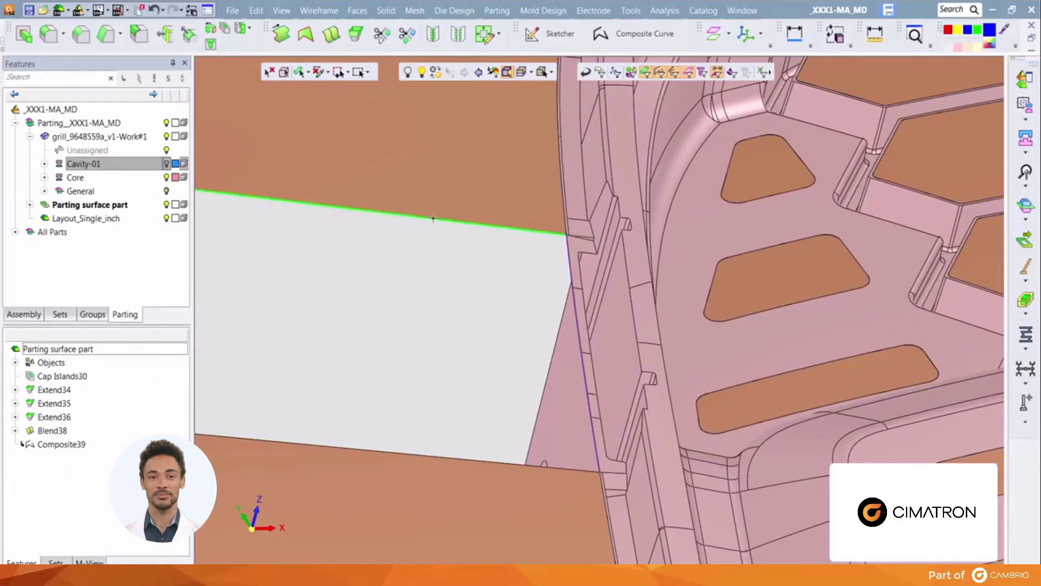
Start a blend across the second gap, picking the upper and lower run-out edges.
right_click(434, 282)
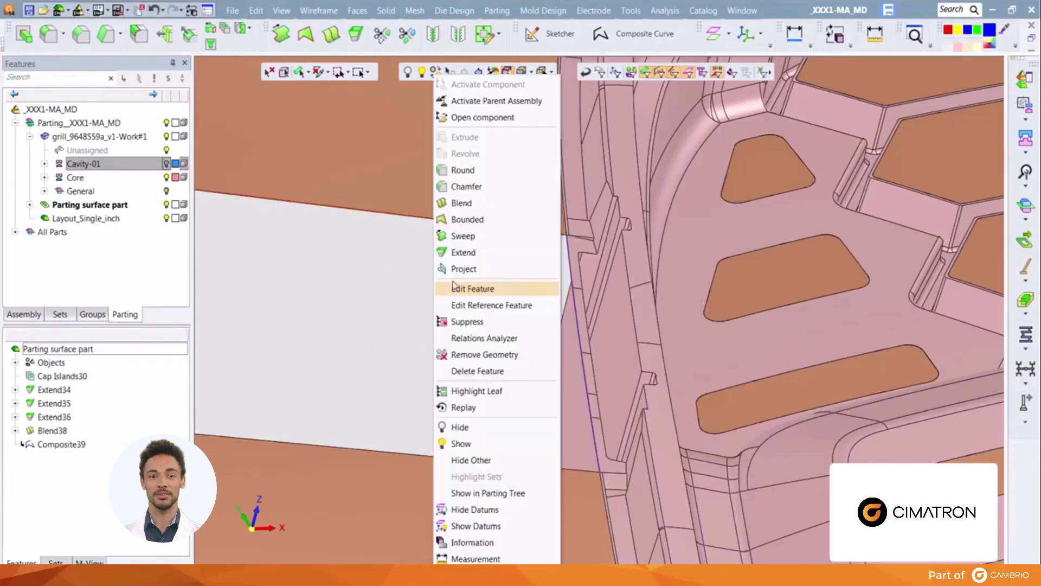
left_click(464, 203)
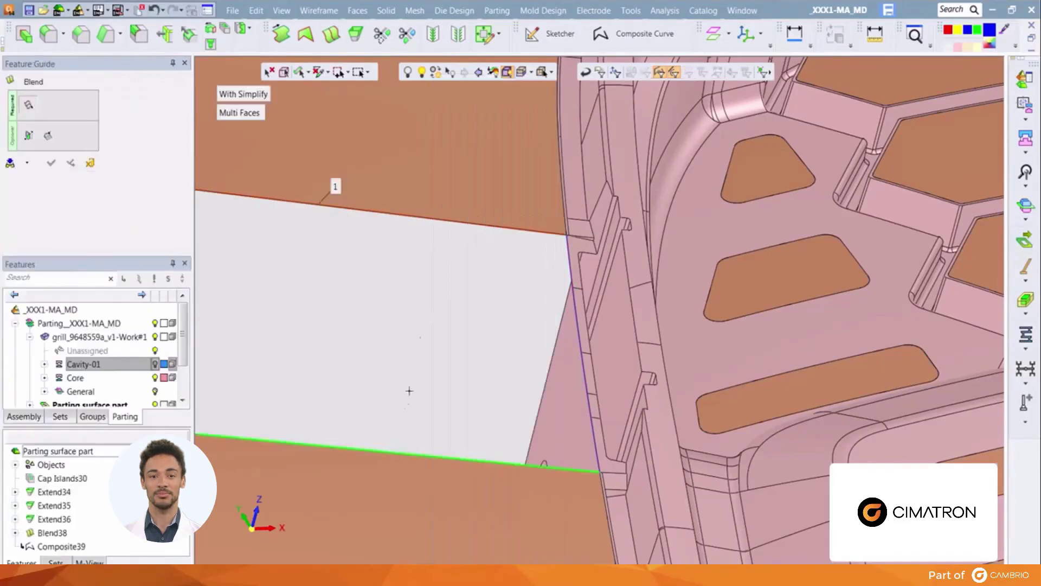
left_click(425, 310)
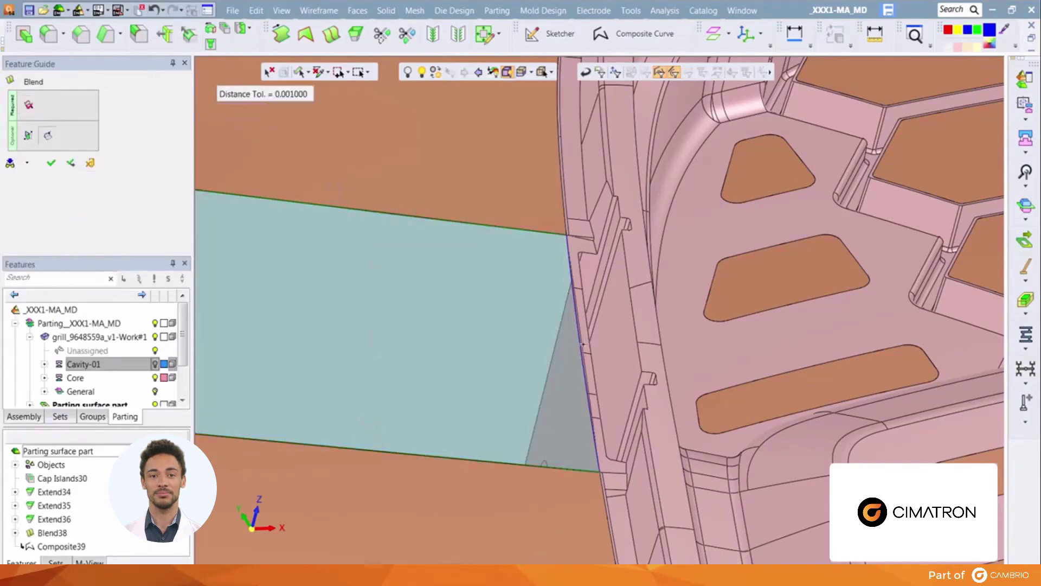
left_click(582, 343)
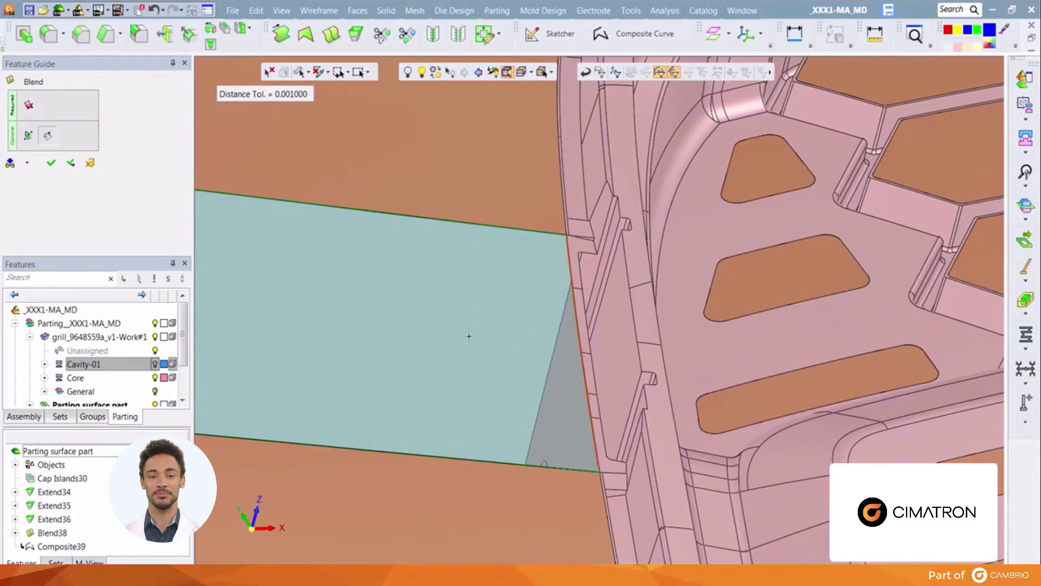
Set top and bottom edges to Tangent with weight 1 each and create Blend40.
left_click(446, 309)
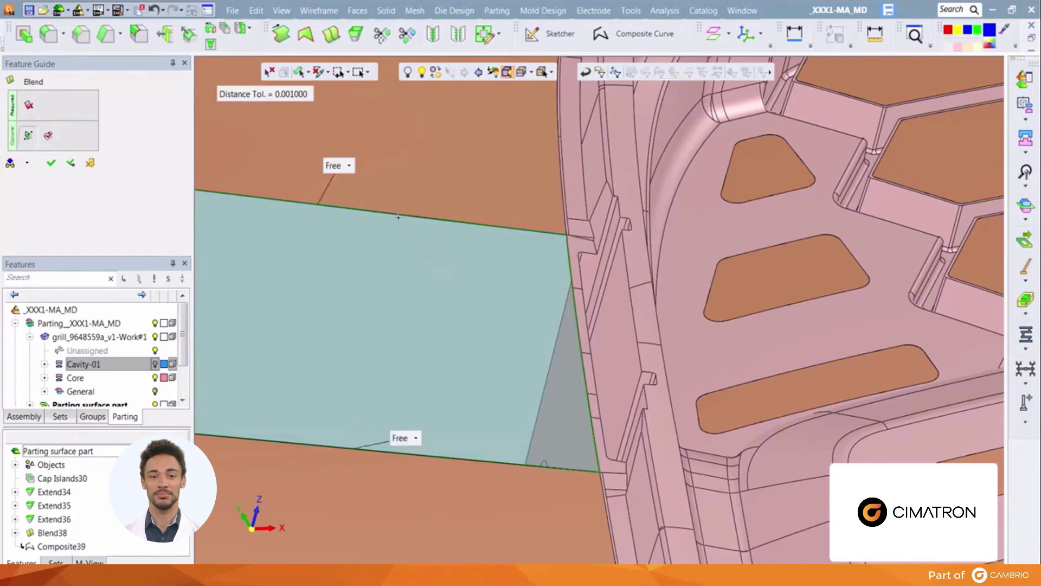
left_click(347, 165)
left_click(366, 207)
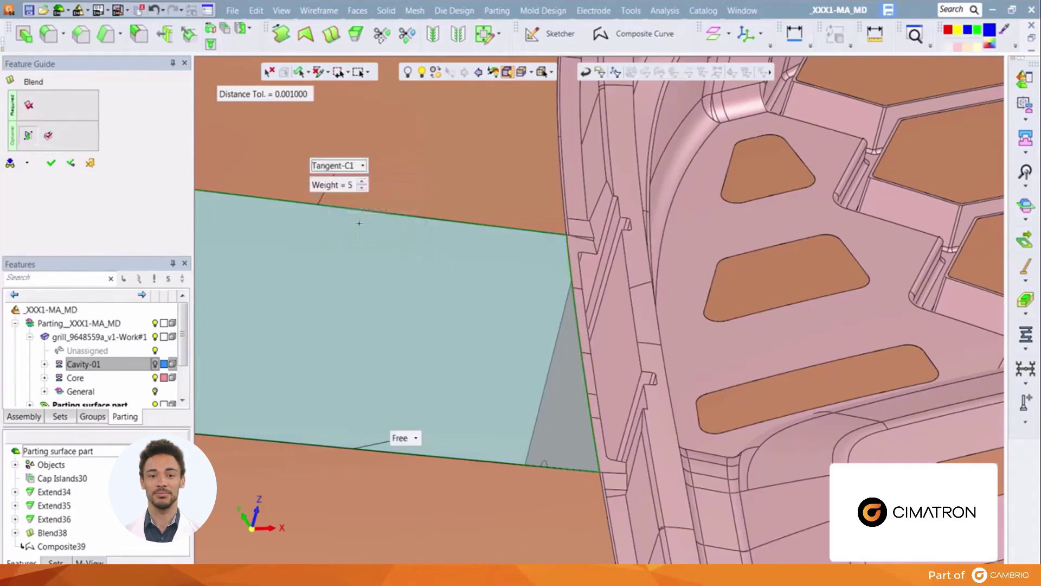
double_click(348, 184)
type("1")
key("Return")
left_click(417, 441)
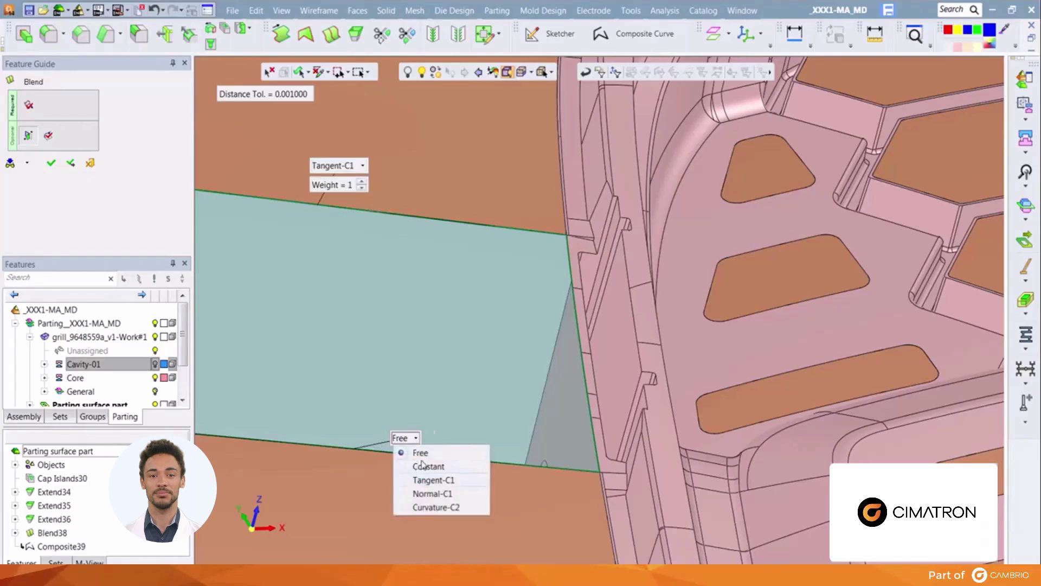
left_click(422, 479)
double_click(400, 459)
type("1")
key("Return")
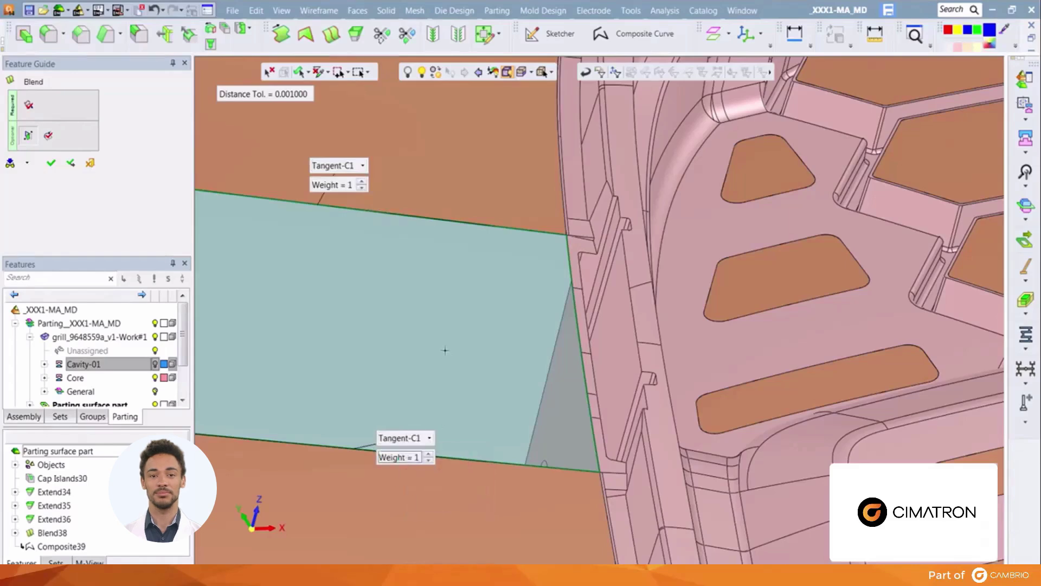
left_click(445, 350)
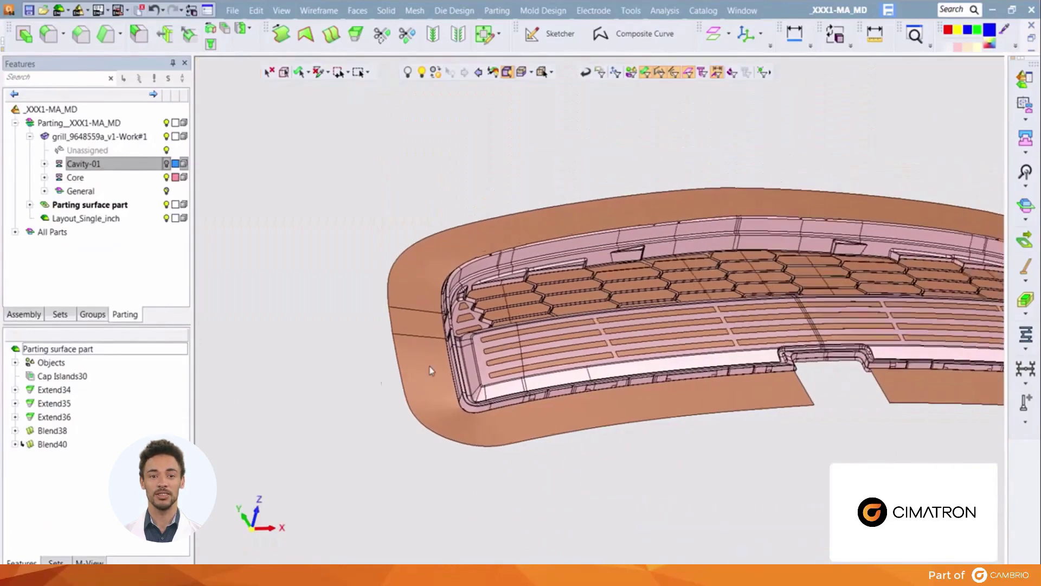
Draw Spline41 joining the run-out surfaces' lower corners across the opening below the centre notch.
middle_click_drag(676, 432, 637, 437)
scroll(616, 399, "up", 5)
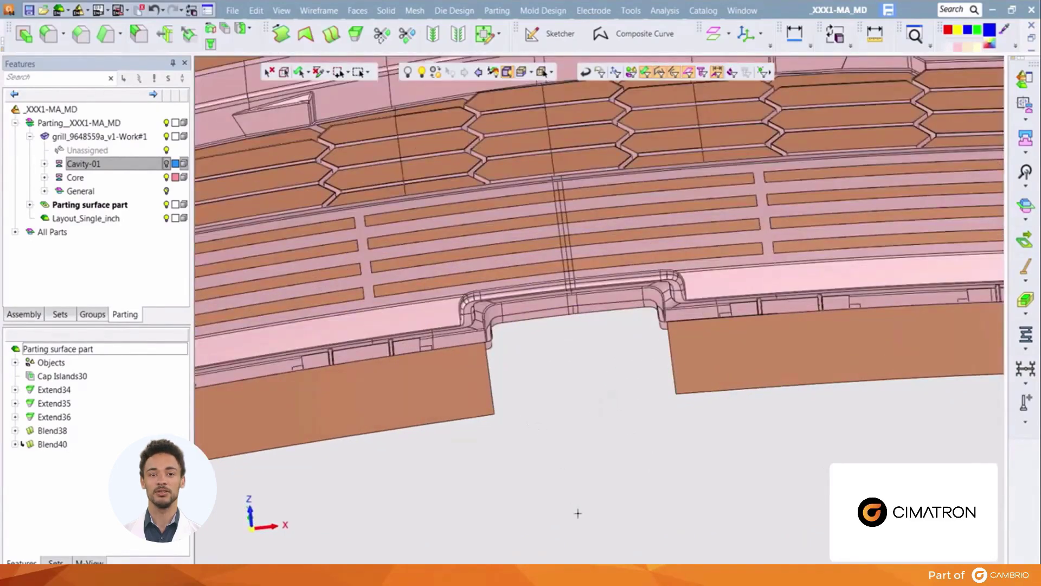
left_click(319, 10)
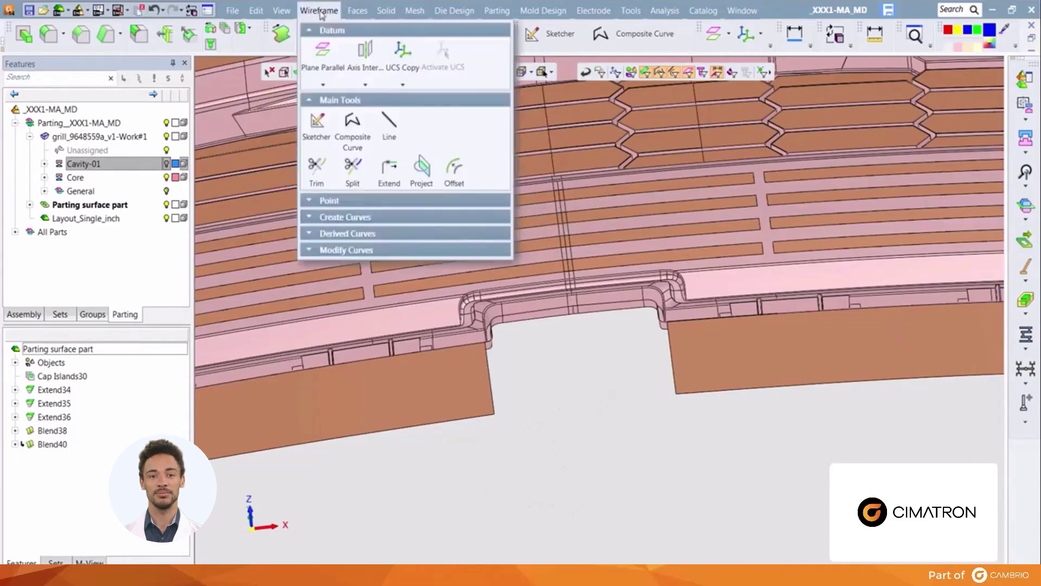
mouse_move(345, 222)
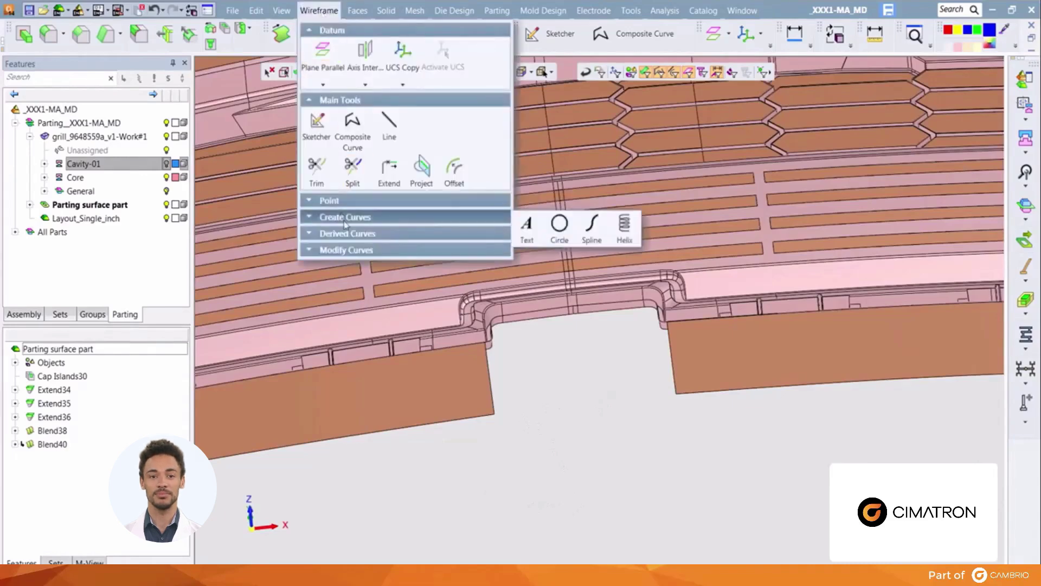
left_click(592, 232)
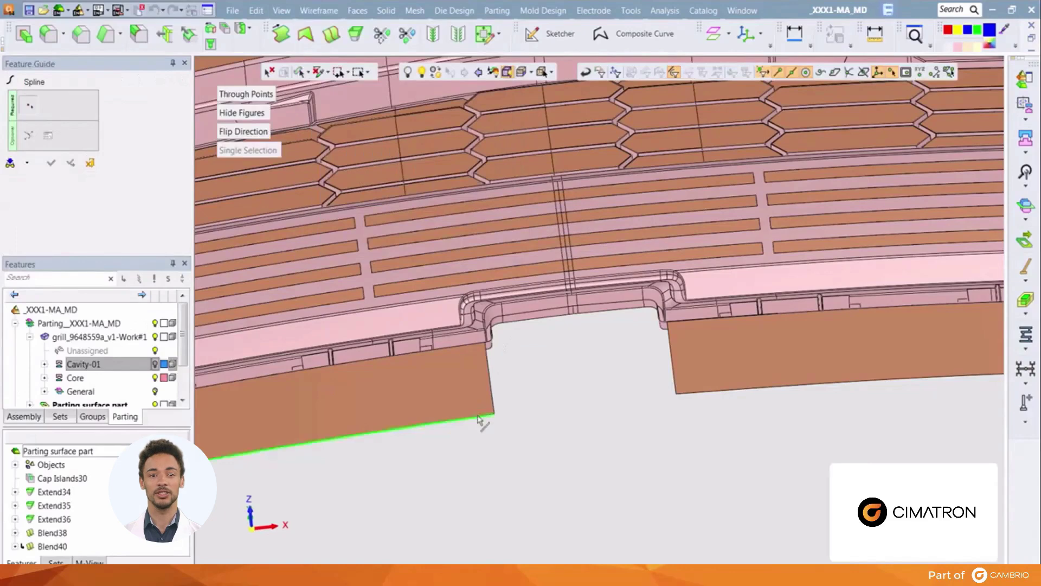
left_click(698, 395)
left_click(634, 473)
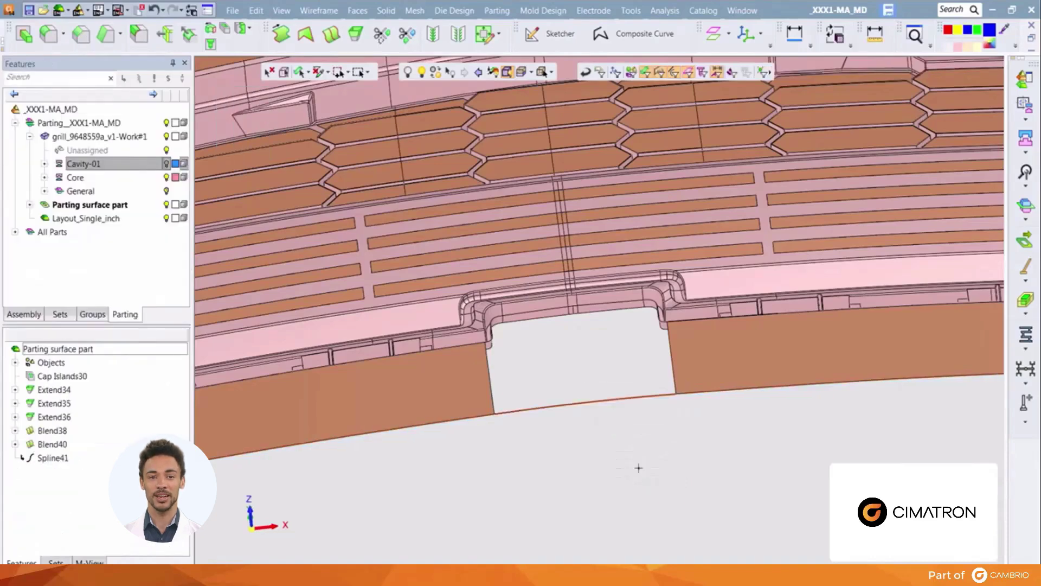
Chain a composite curve from the opening's bottom edge around its whole outline and confirm it.
scroll(601, 322, "up", 3)
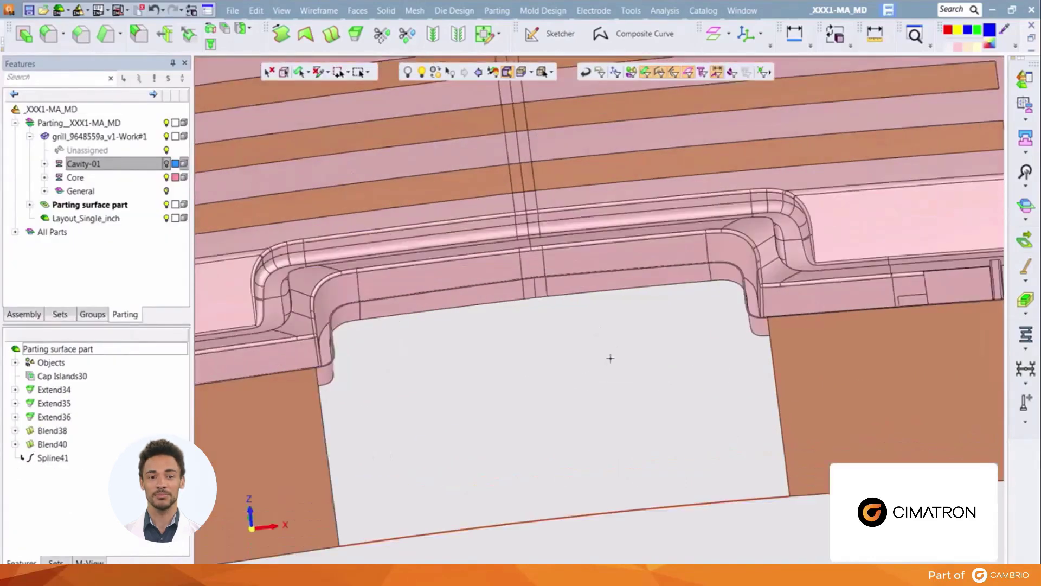
scroll(613, 362, "down", 4)
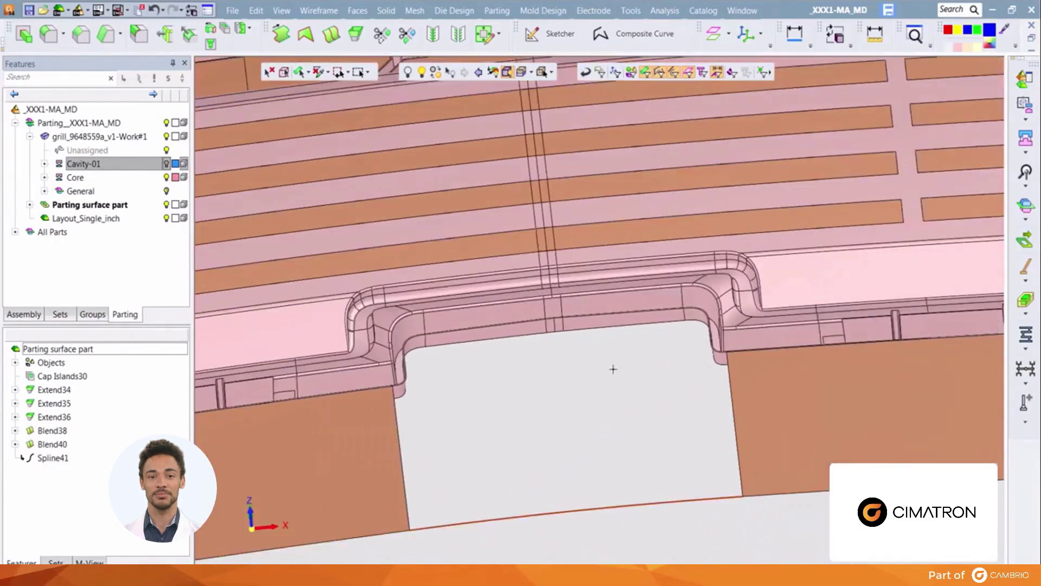
left_click(627, 540)
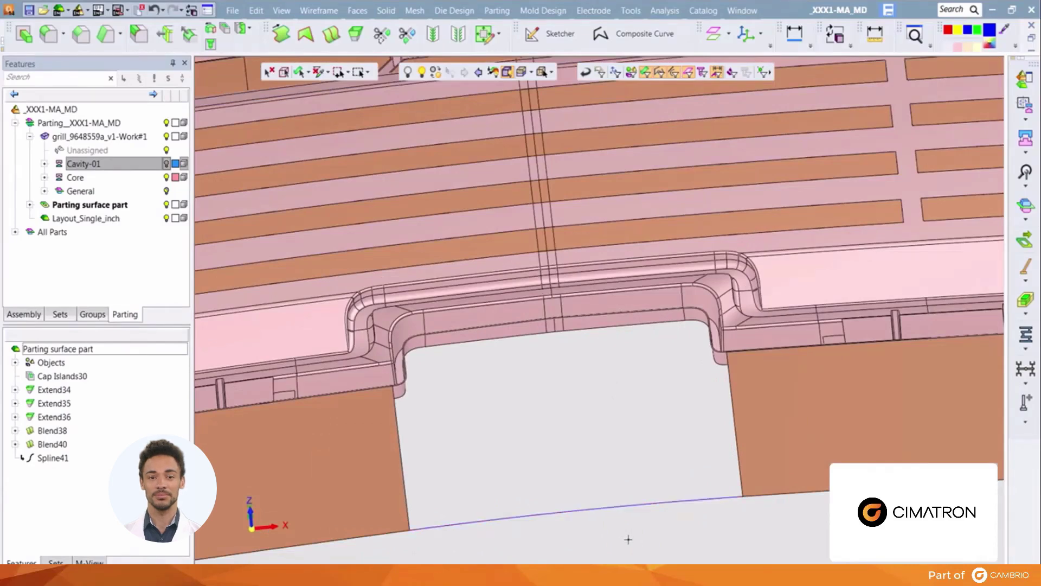
right_click(652, 535)
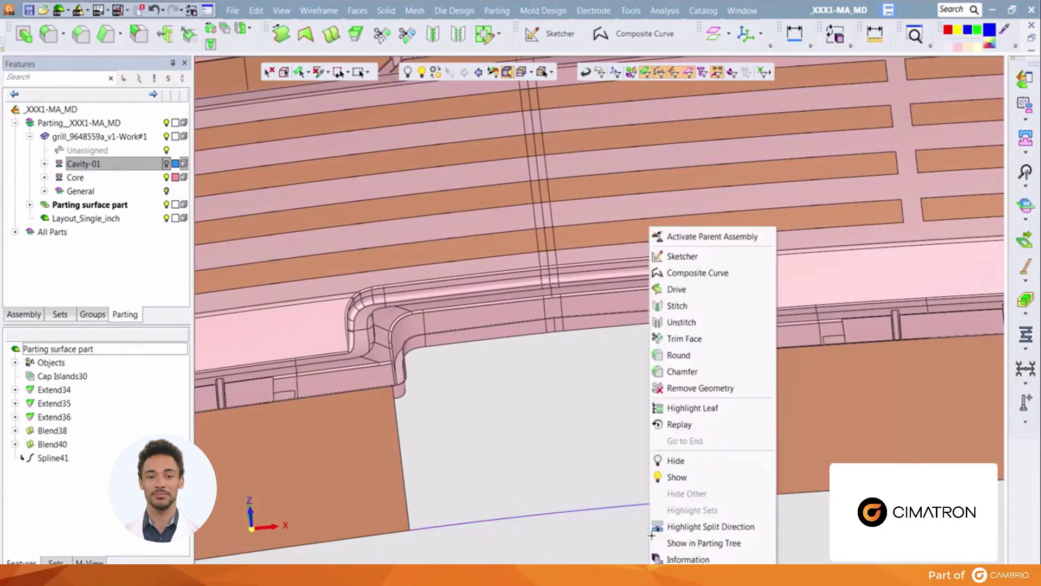
left_click(687, 275)
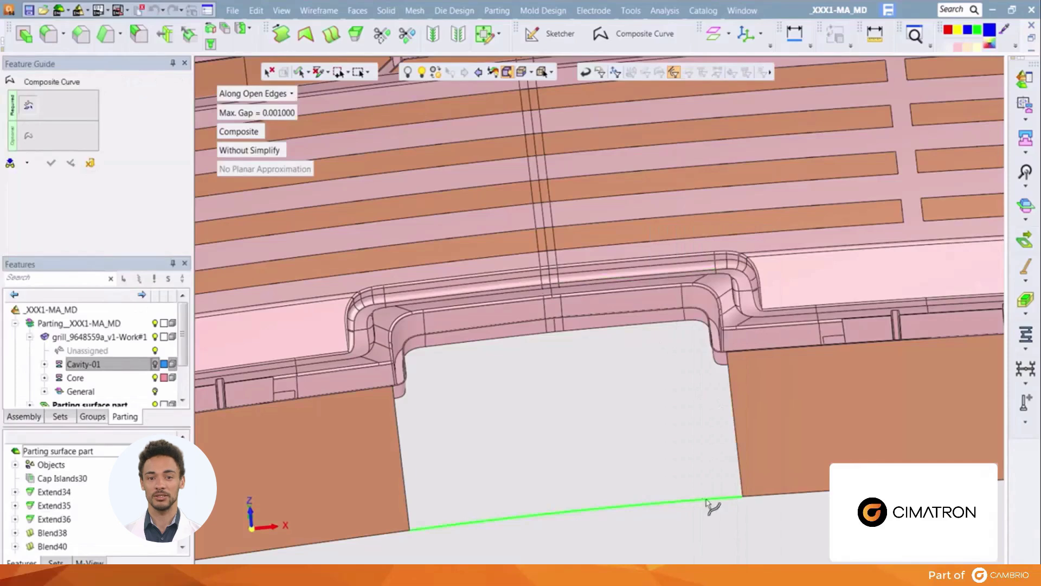
left_click(708, 498)
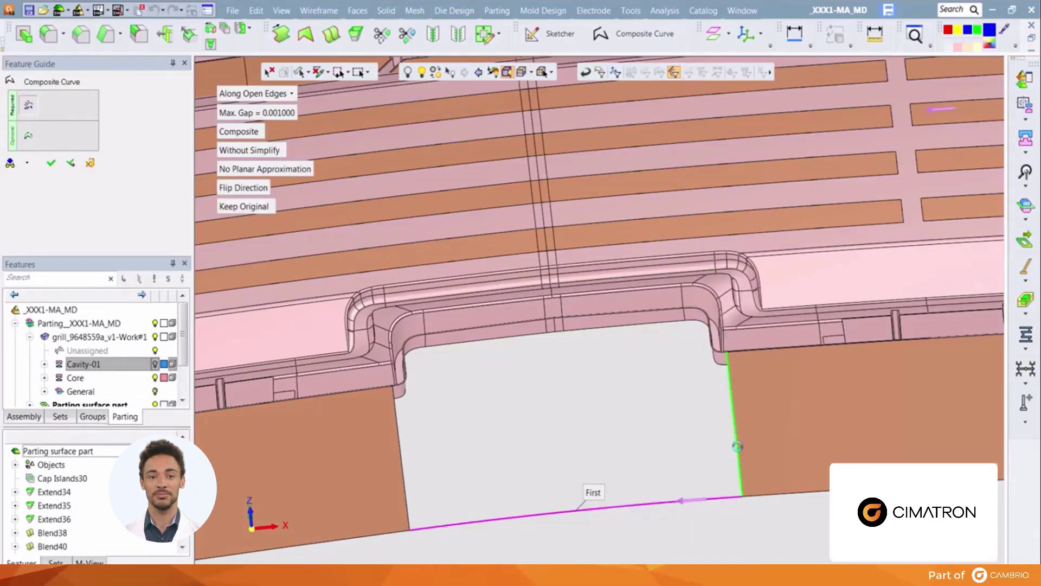
left_click(728, 444)
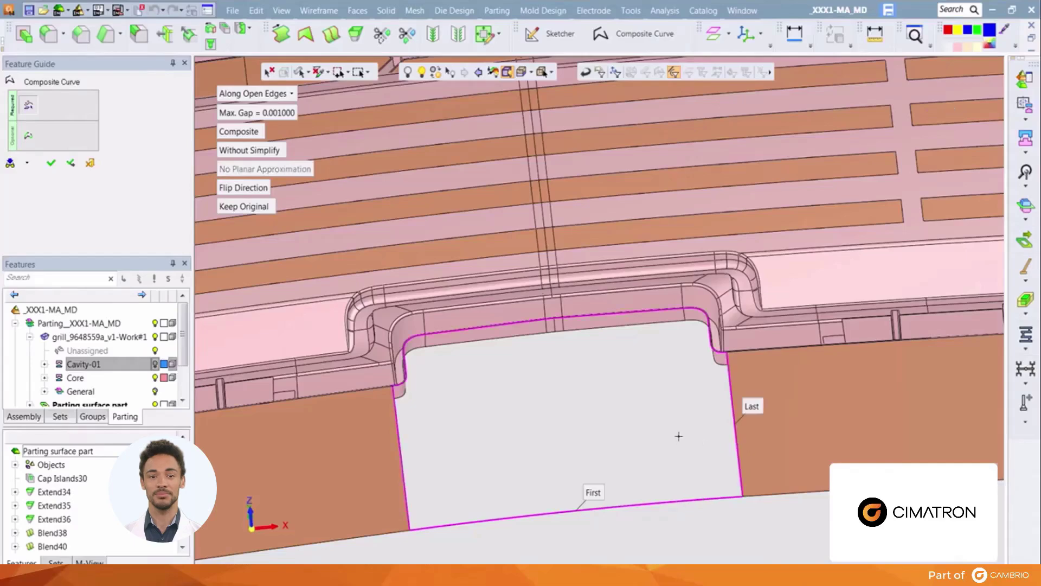
scroll(689, 322, "up", 6)
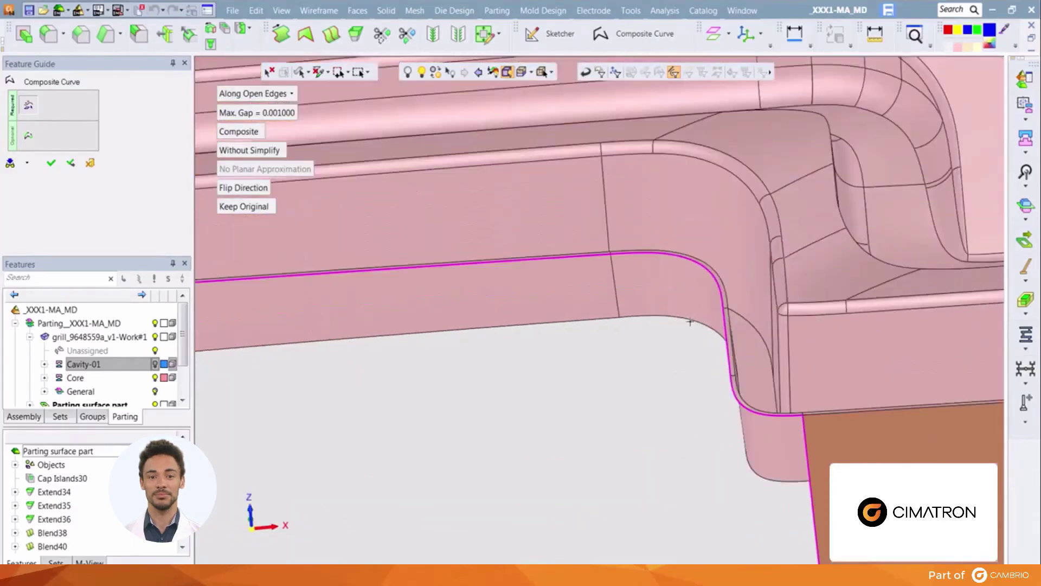
scroll(690, 322, "down", 6)
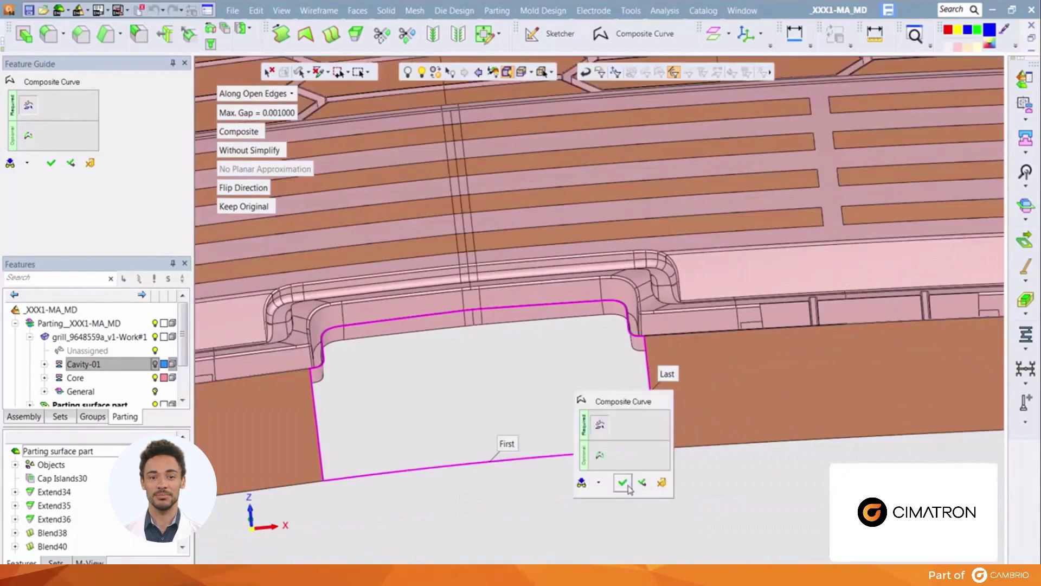
left_click(624, 483)
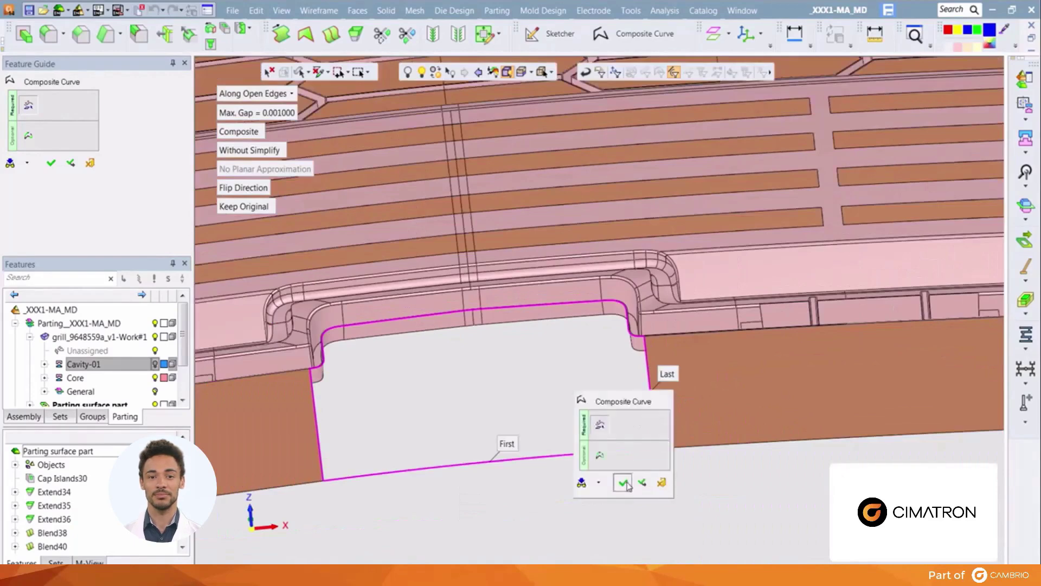
right_click(625, 482)
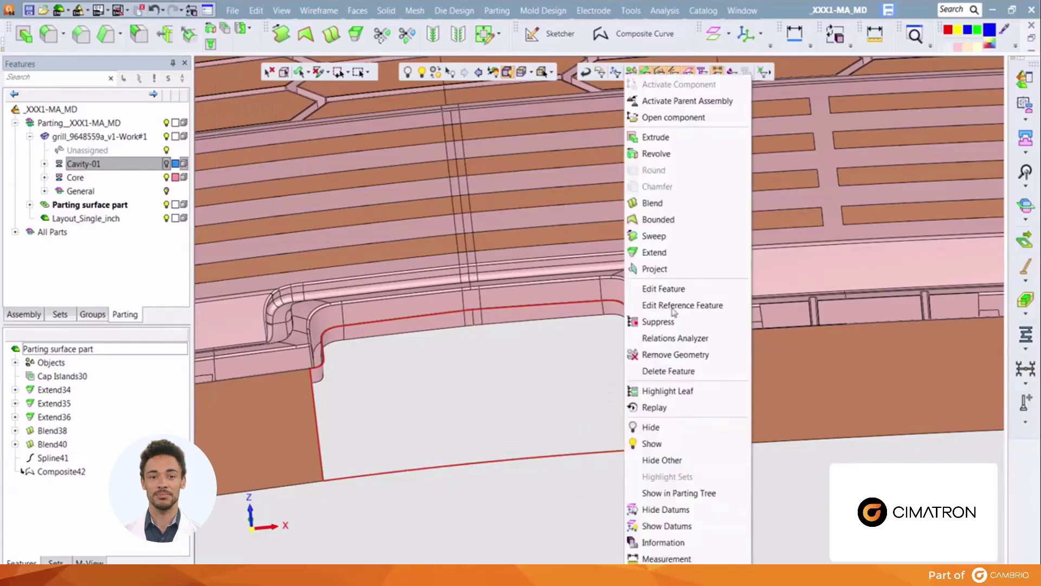
left_click(659, 222)
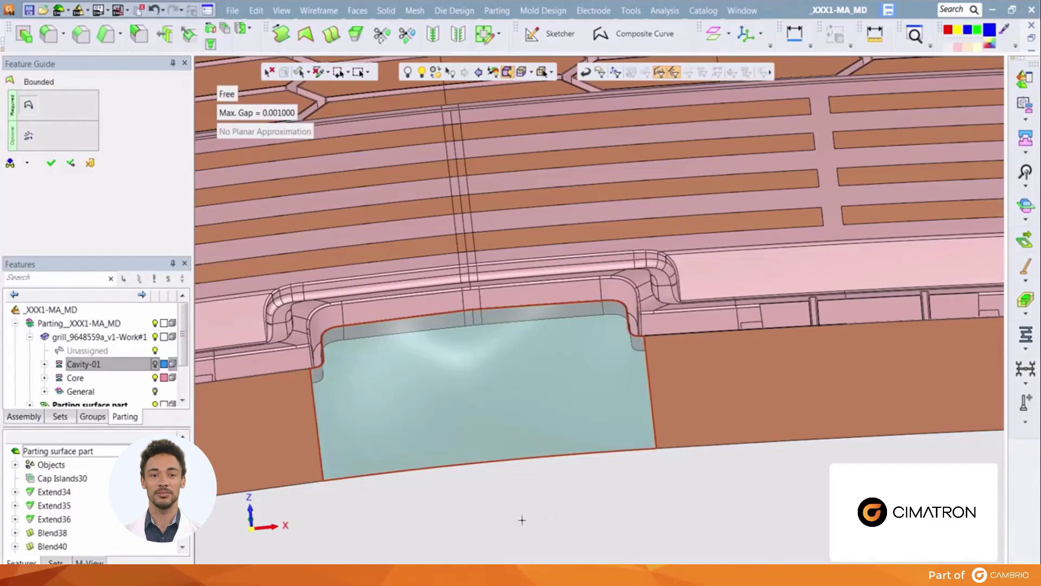
middle_click_drag(518, 512, 353, 270)
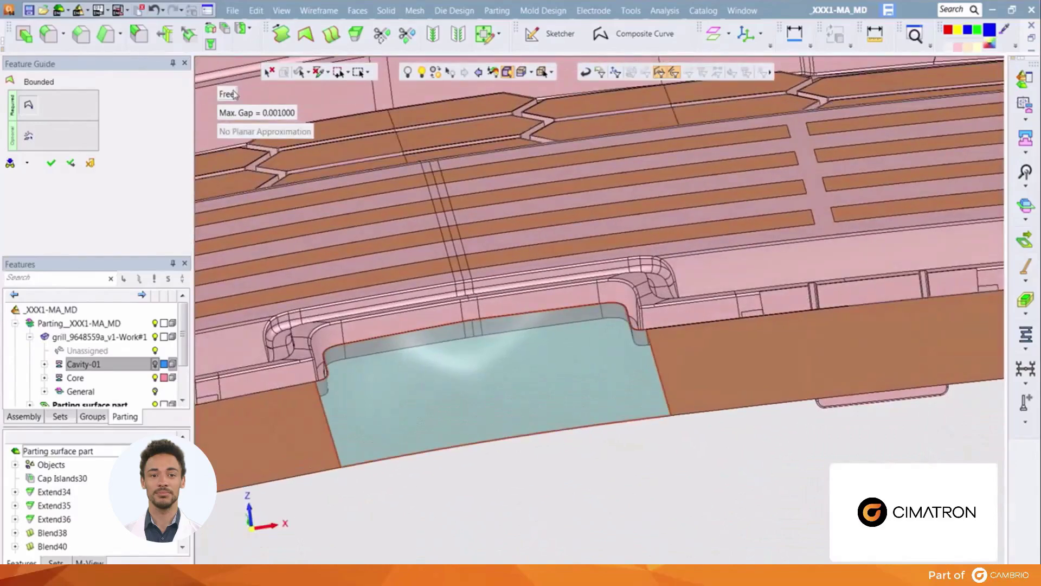
left_click(228, 95)
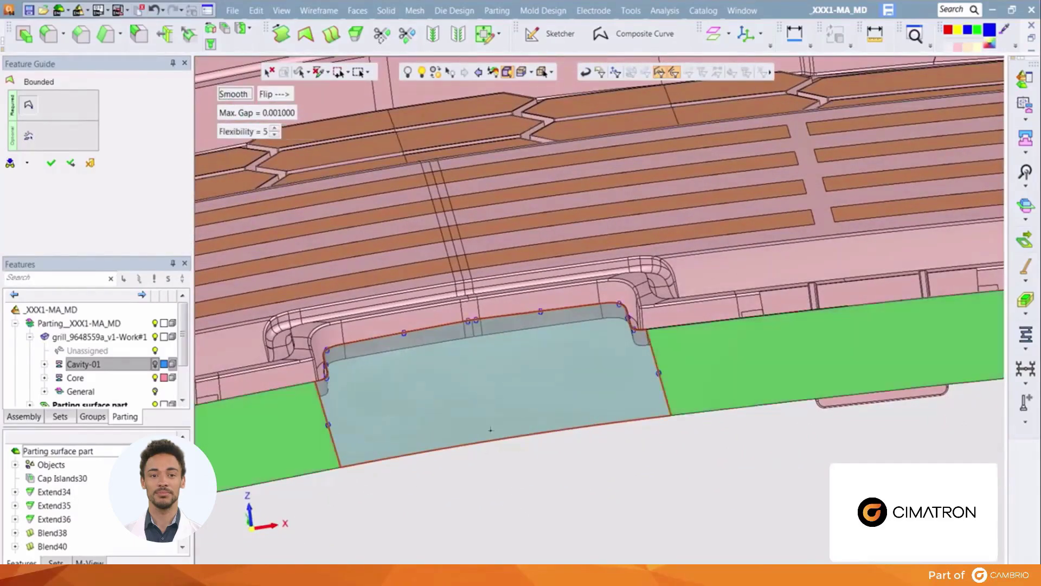
mouse_move(495, 486)
middle_mouse_down()
mouse_move(486, 452)
mouse_move(490, 486)
middle_mouse_up()
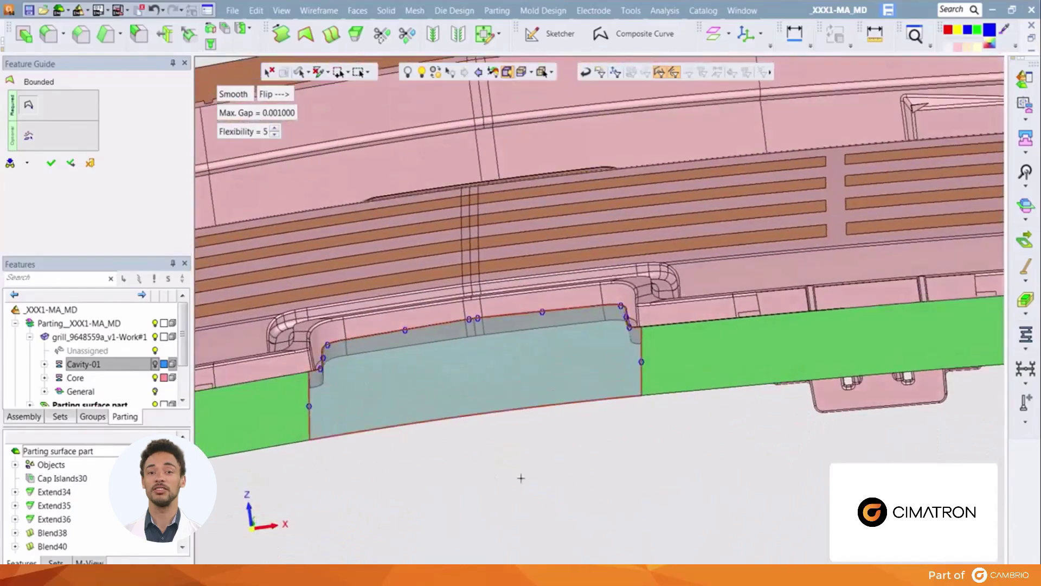
Sketch a rectangle covering the opening and extending below the part's edge.
left_click(560, 479)
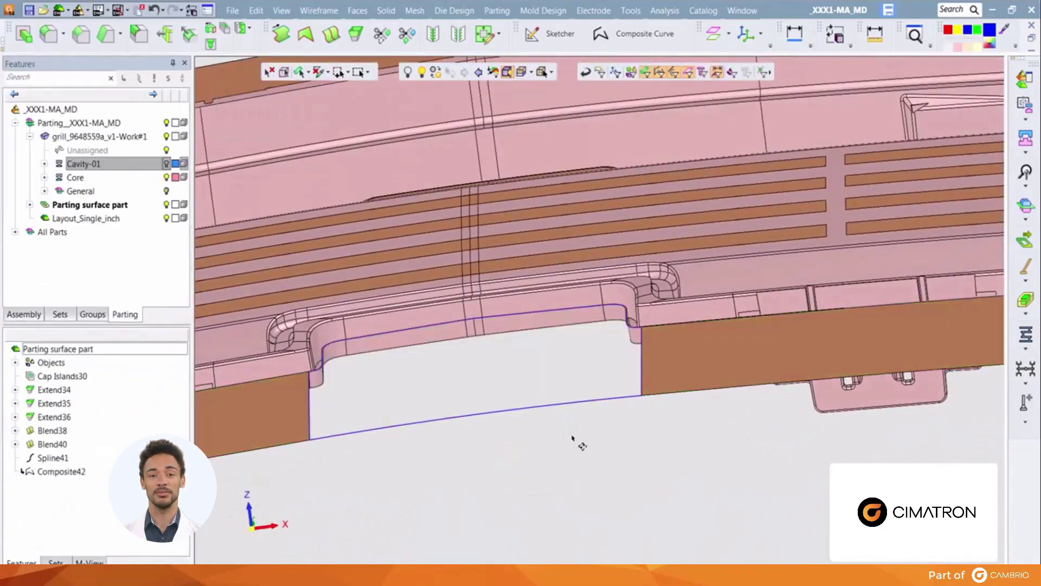
middle_click_drag(569, 444, 572, 481)
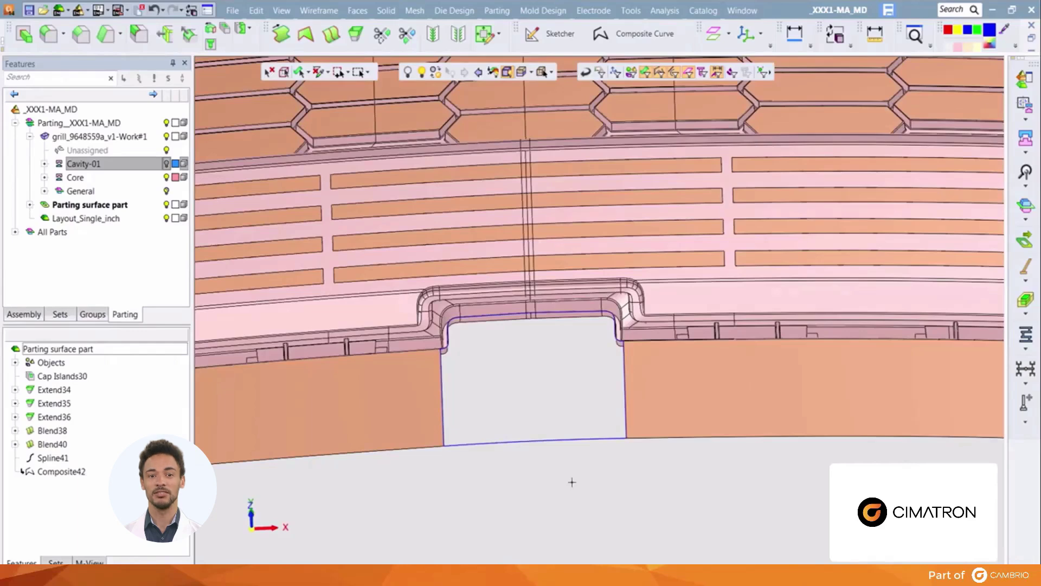
right_click(572, 482)
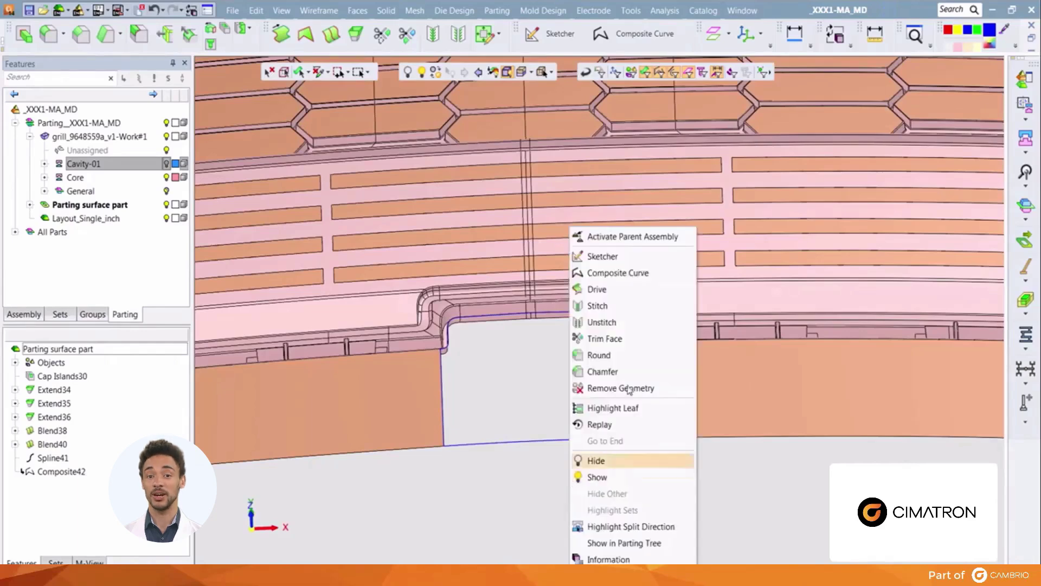
left_click(615, 257)
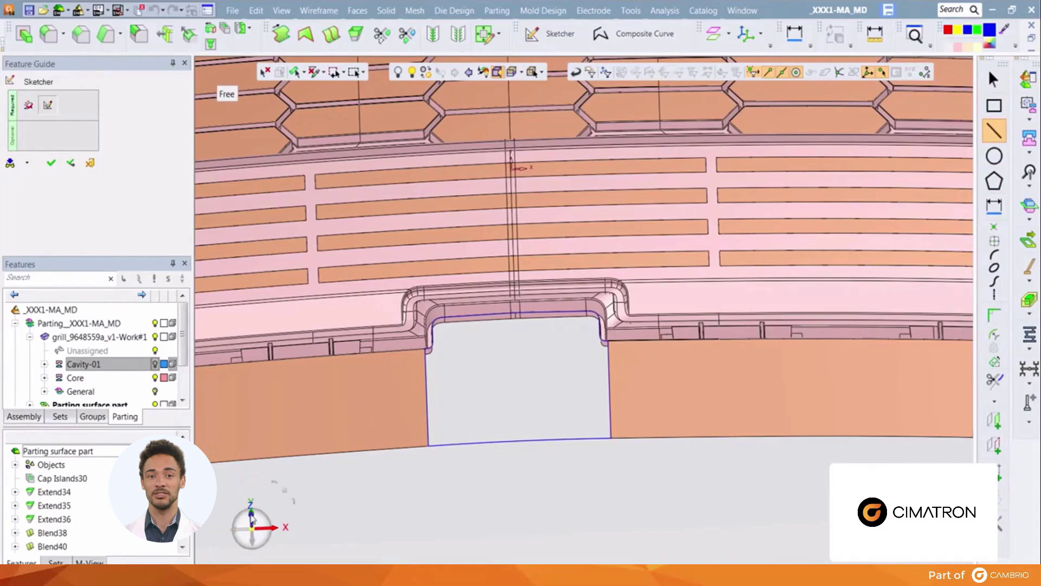
left_click(251, 523)
left_click(994, 105)
left_click(353, 242)
left_click(692, 549)
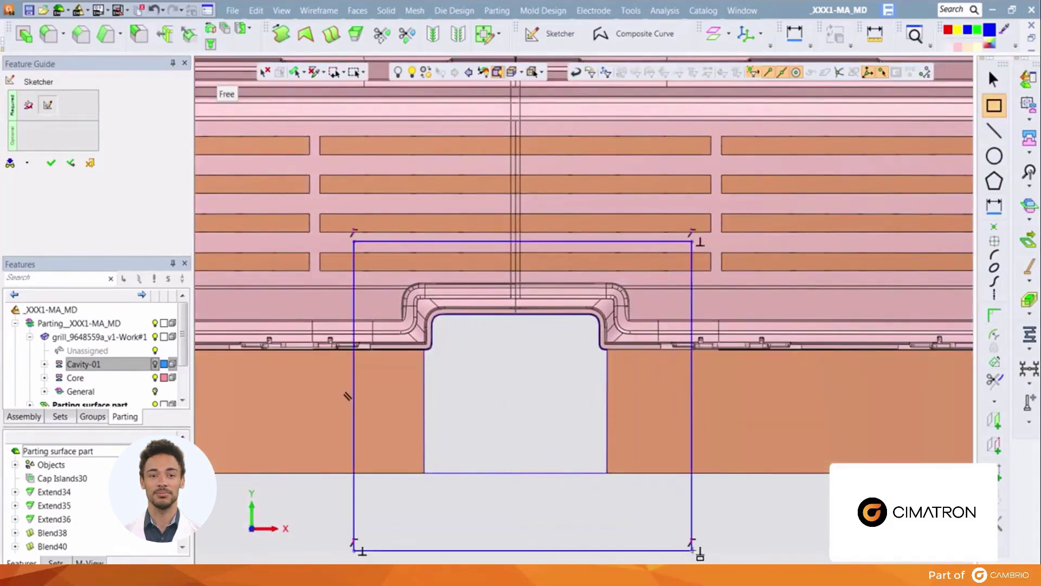
right_click(754, 525)
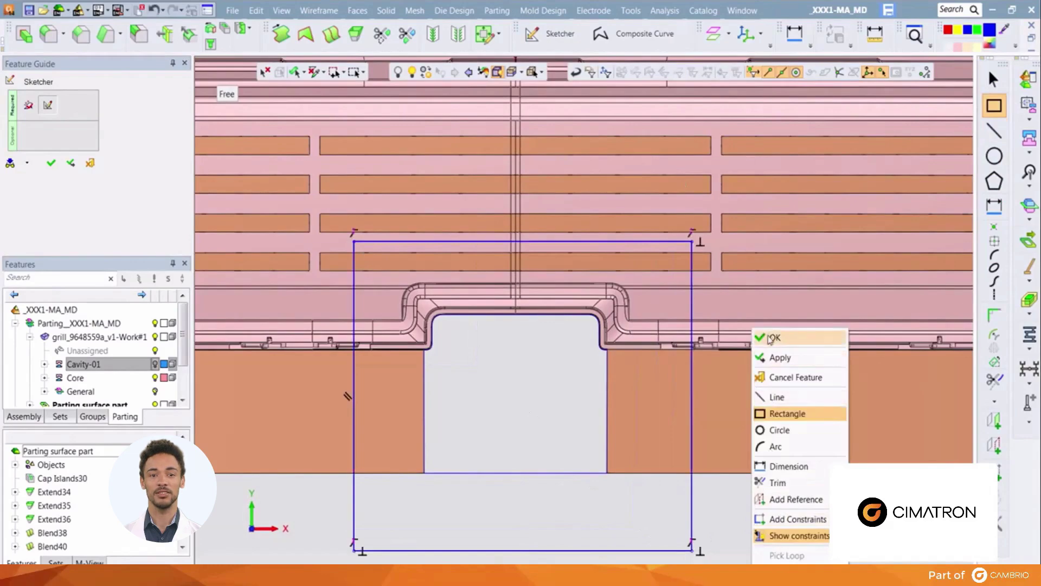
left_click(769, 337)
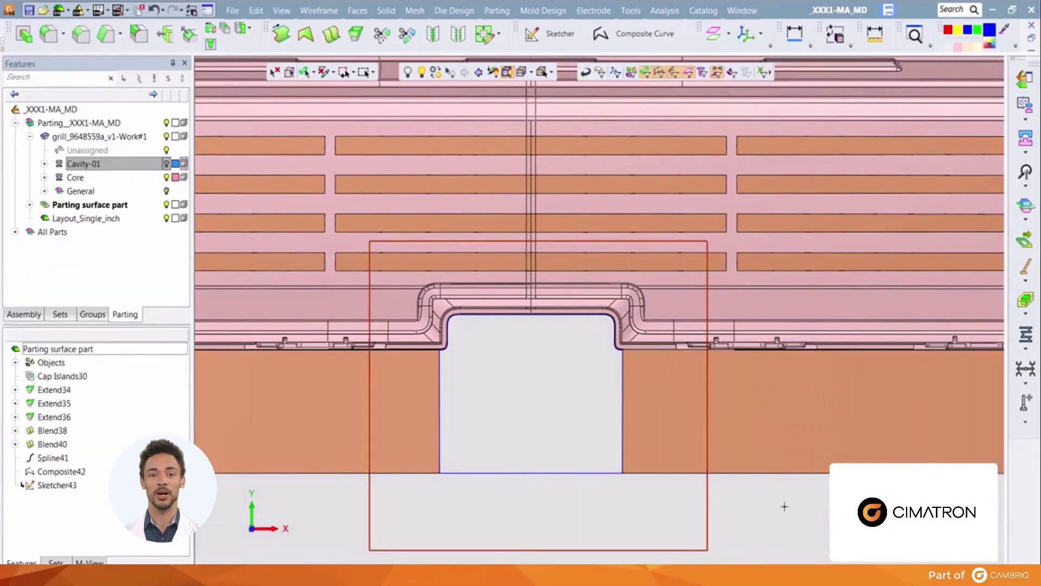
Create BoundedFace44 bounded by the composite curve and the rectangle sketch.
right_click(785, 507)
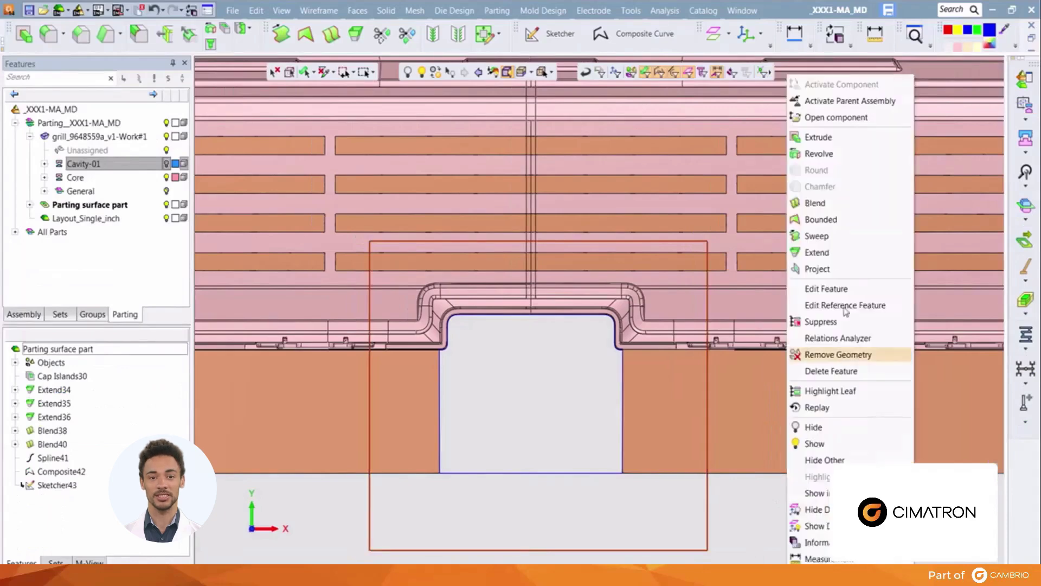
left_click(820, 220)
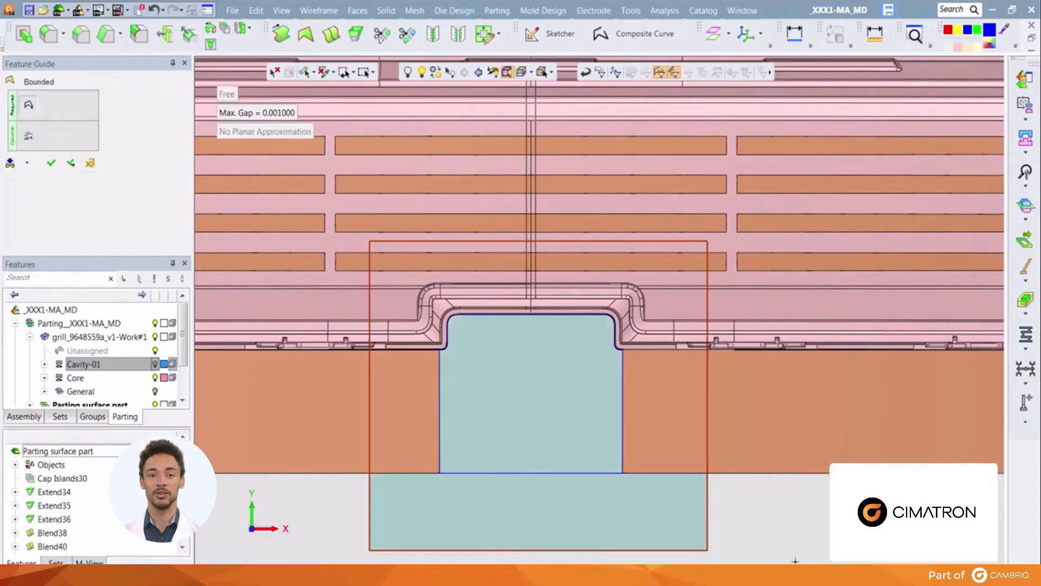
left_click(805, 526)
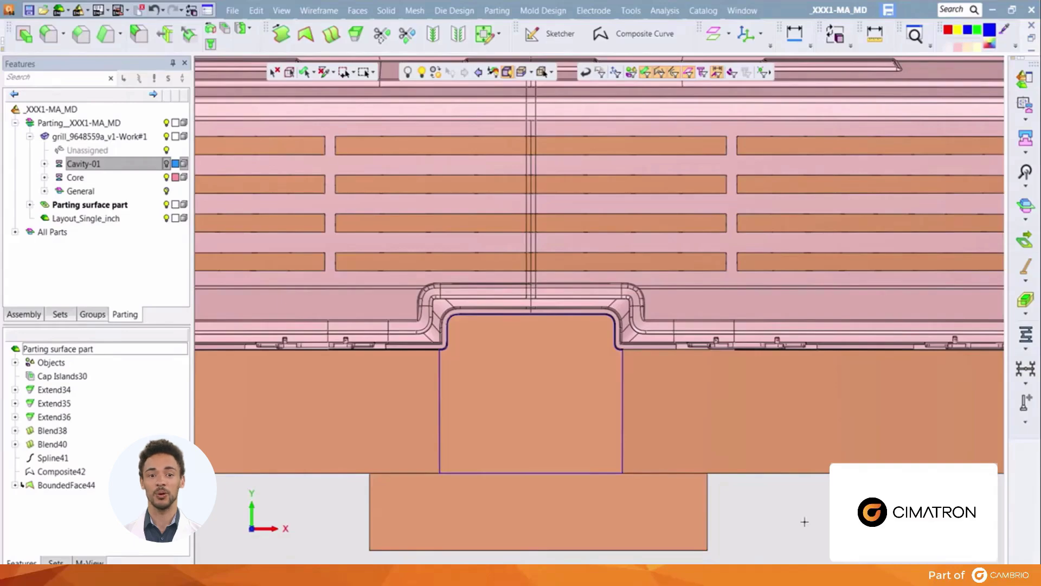
Warp the bounded face By Wire & Direction with Trim On, creating Warp Faces45.
middle_click_drag(553, 486, 546, 496)
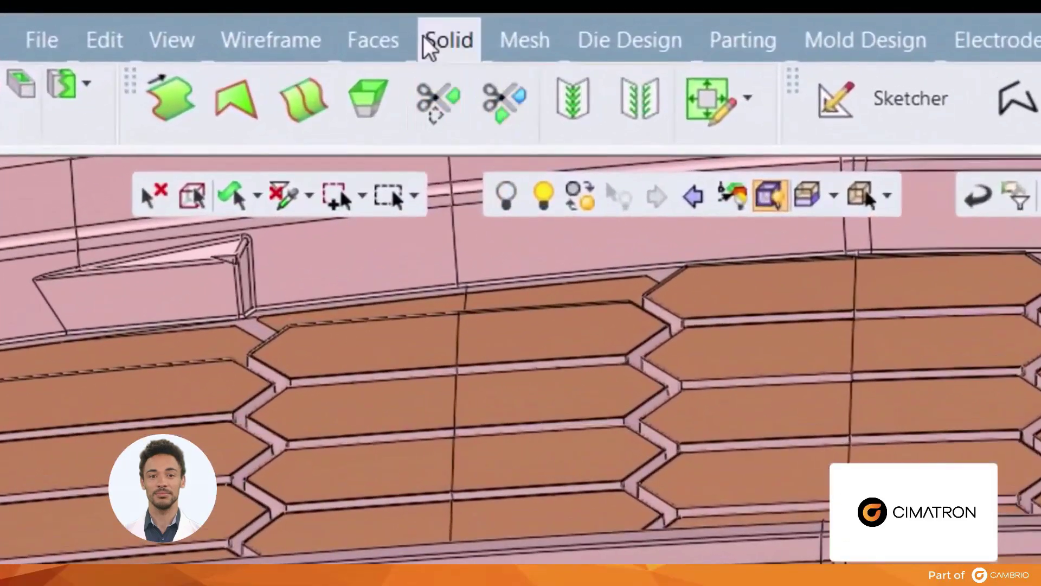
left_click(359, 14)
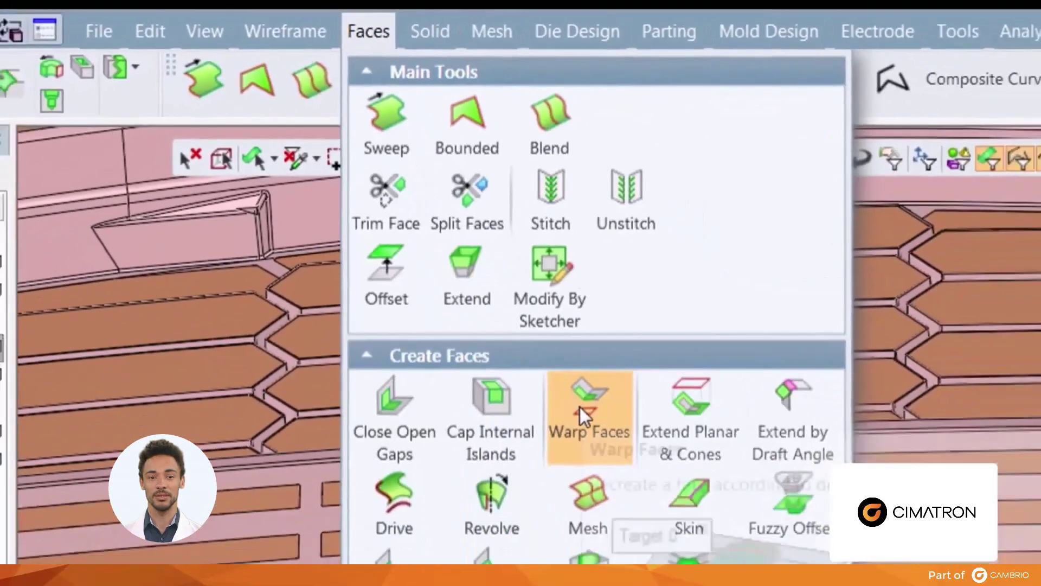
left_click(633, 499)
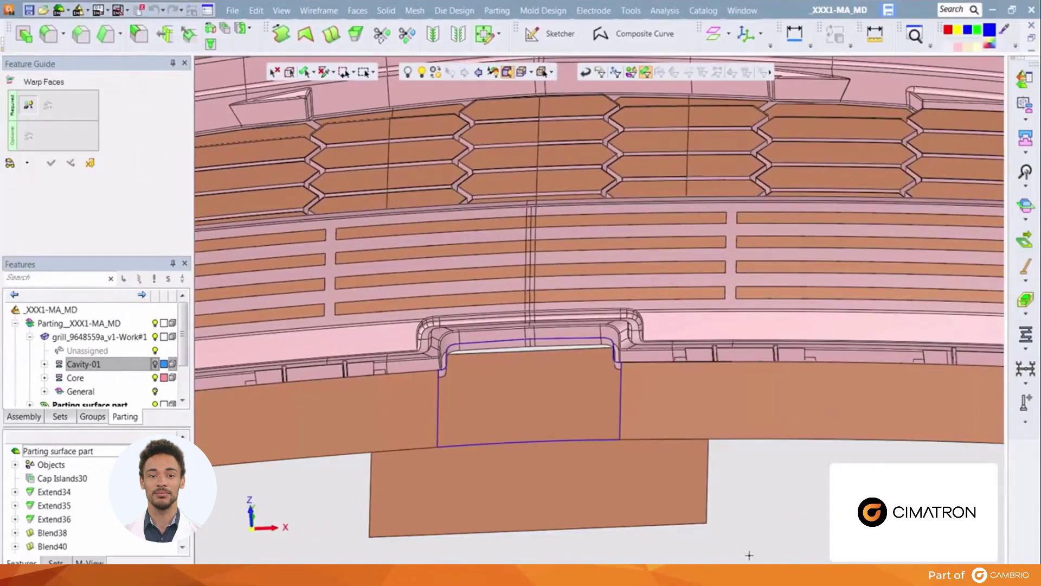
left_click(597, 464)
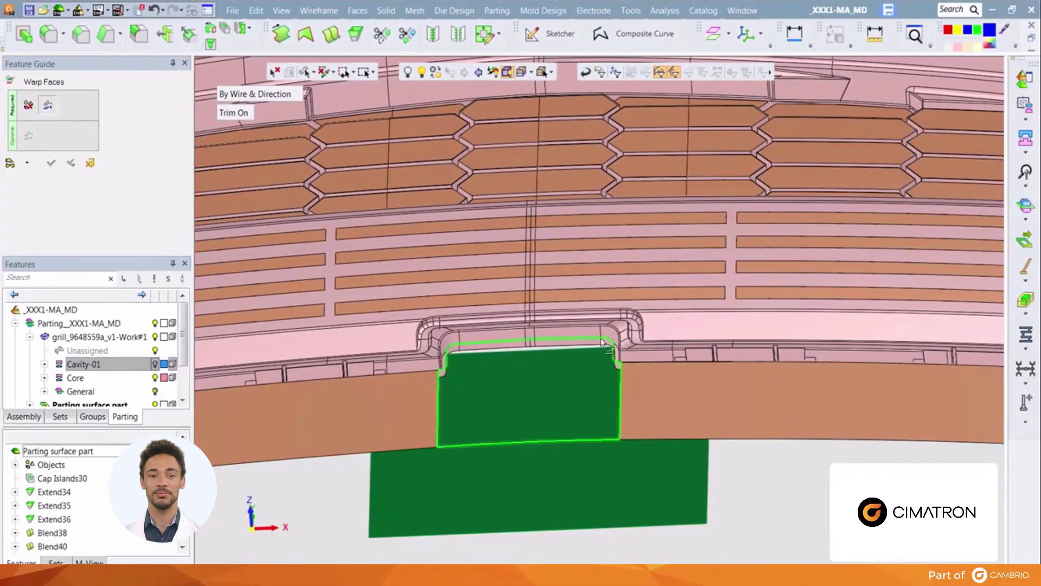
left_click(622, 385)
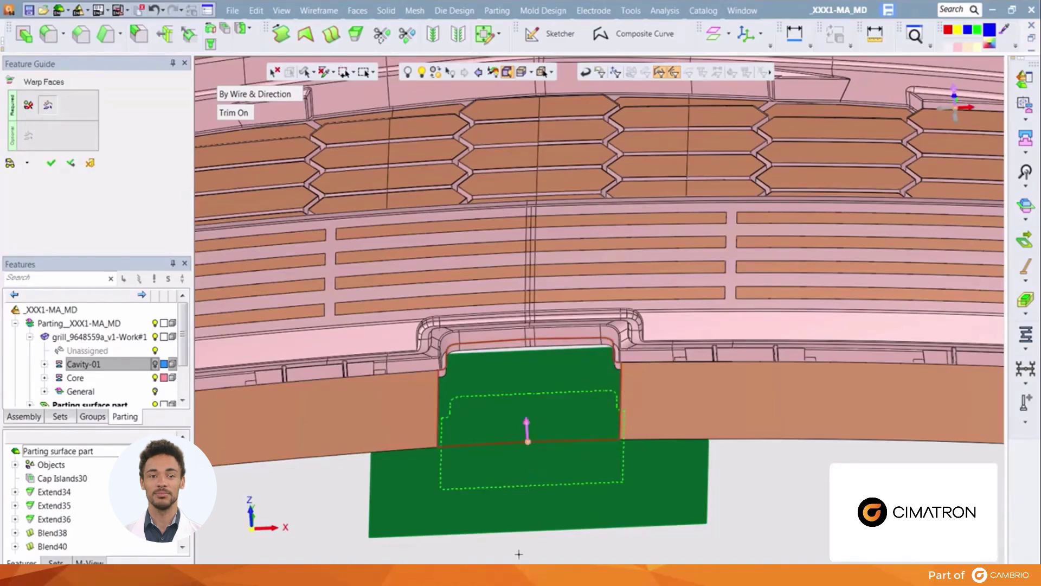
middle_click_drag(514, 554, 611, 488)
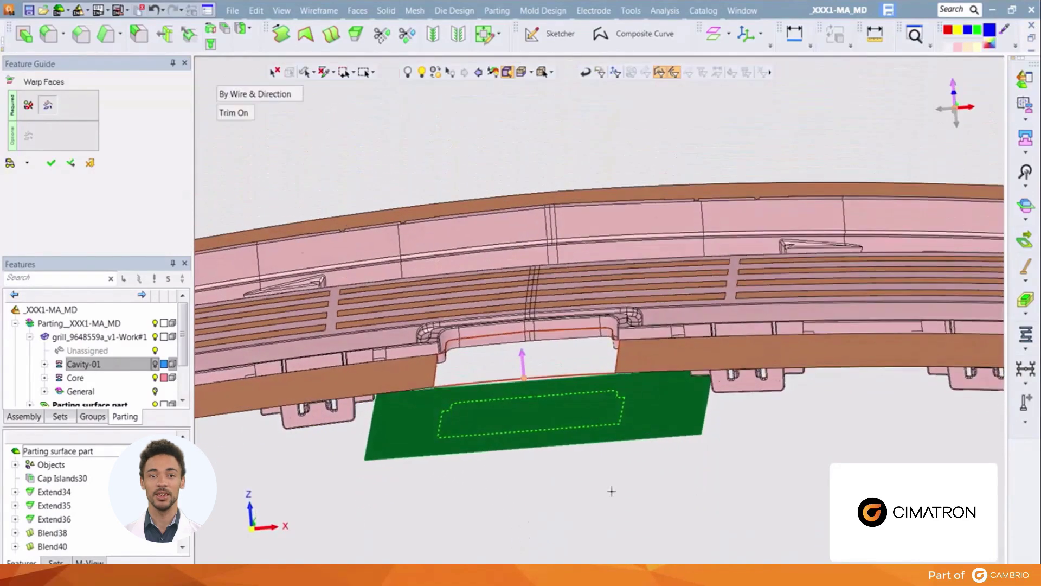
right_click(548, 505)
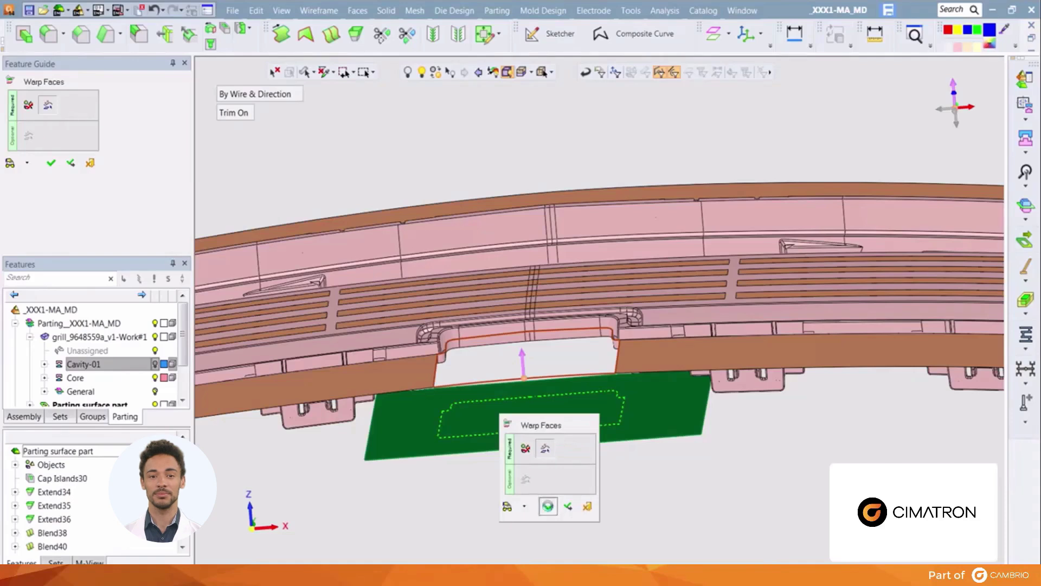
left_click(548, 506)
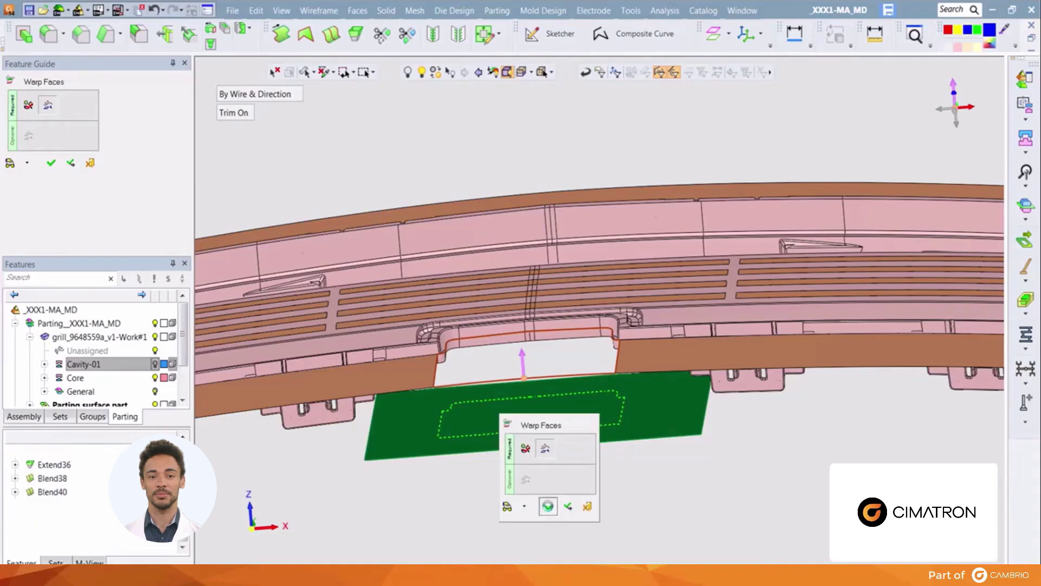
scroll(543, 448, "up", 6)
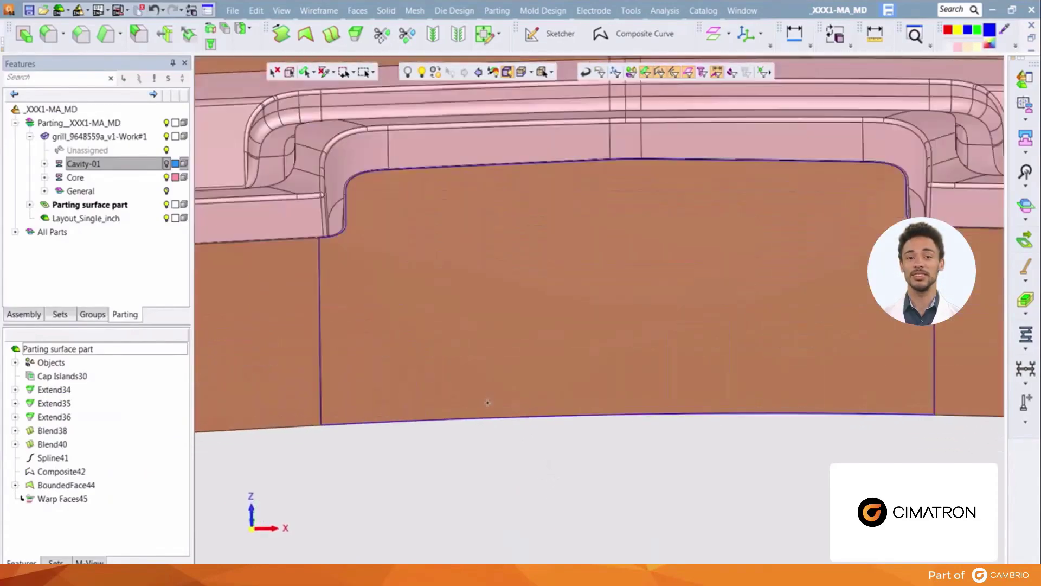
middle_click_drag(487, 403, 477, 367)
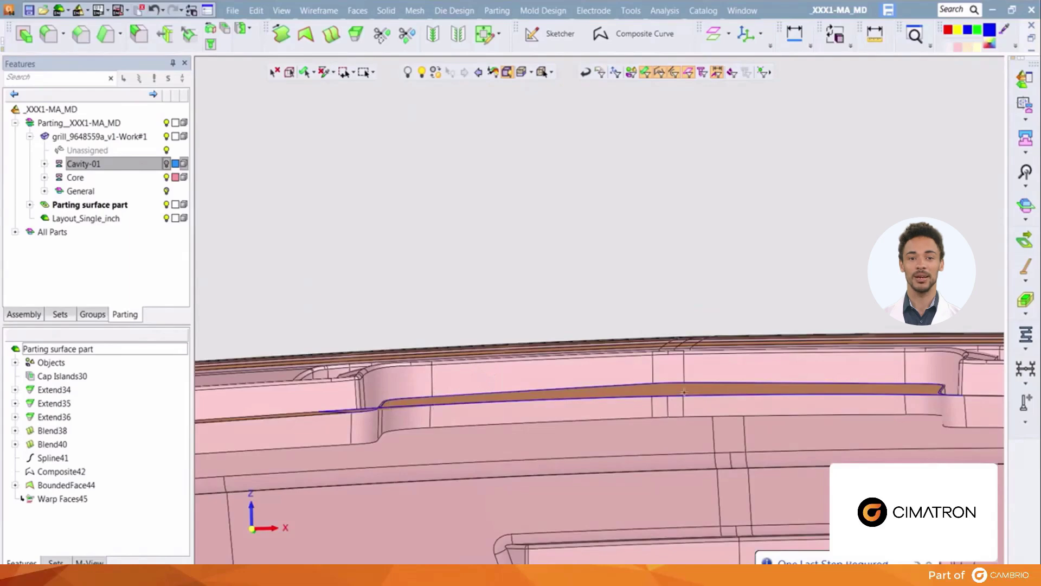
middle_click_drag(684, 392, 681, 421)
scroll(599, 435, "down", 2)
scroll(599, 453, "down", 5)
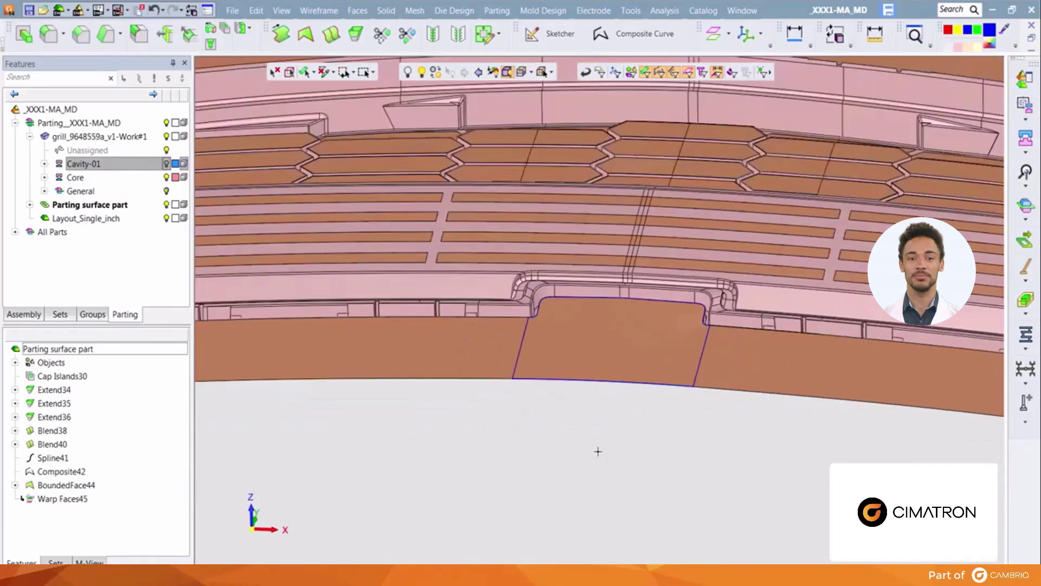
scroll(598, 451, "down", 2)
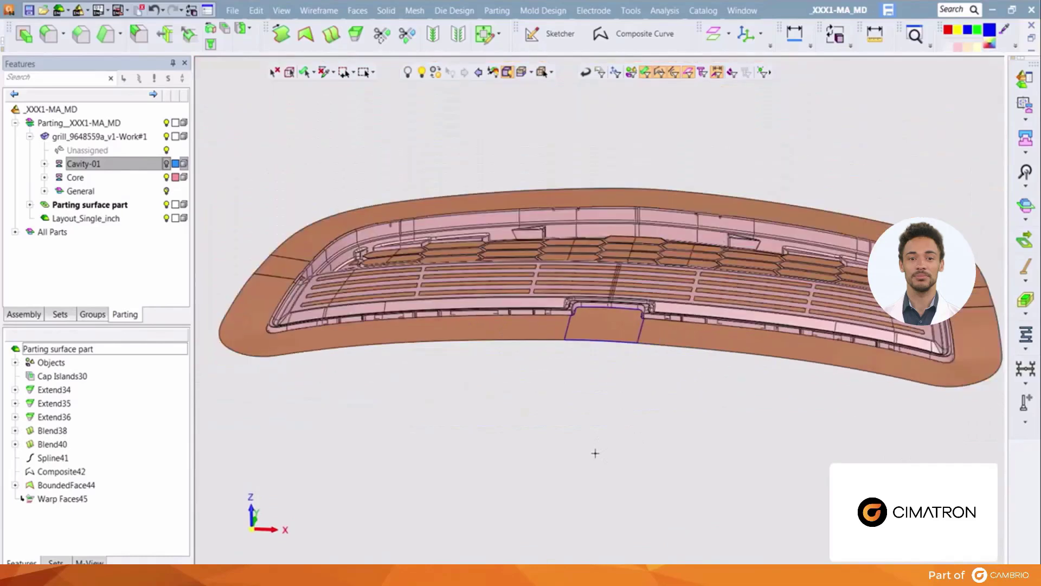
scroll(603, 452, "down", 2)
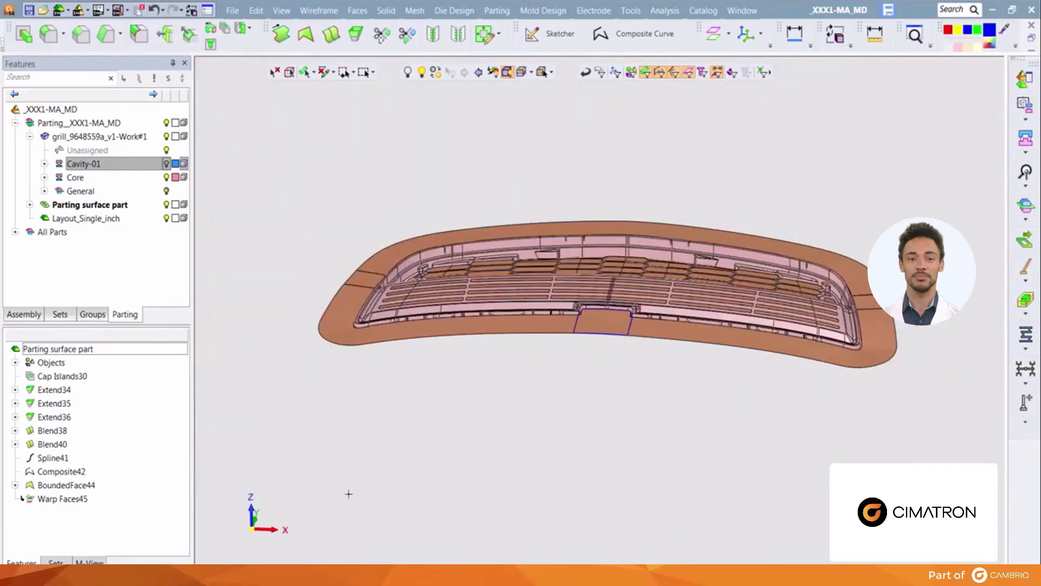
From top view, trace the parting surface's full outer boundary as Composite46.
left_click(252, 510)
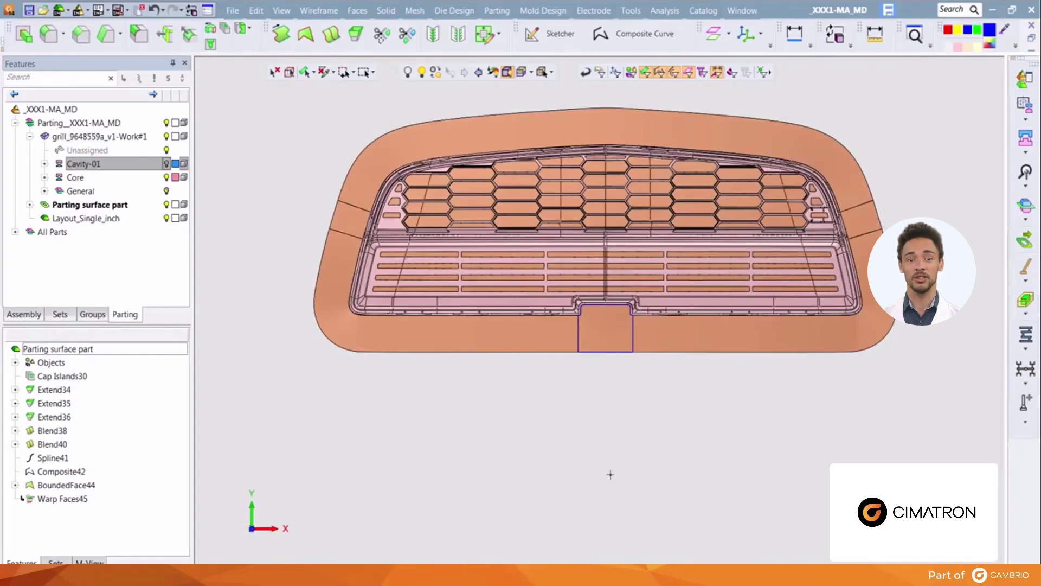
right_click(611, 475)
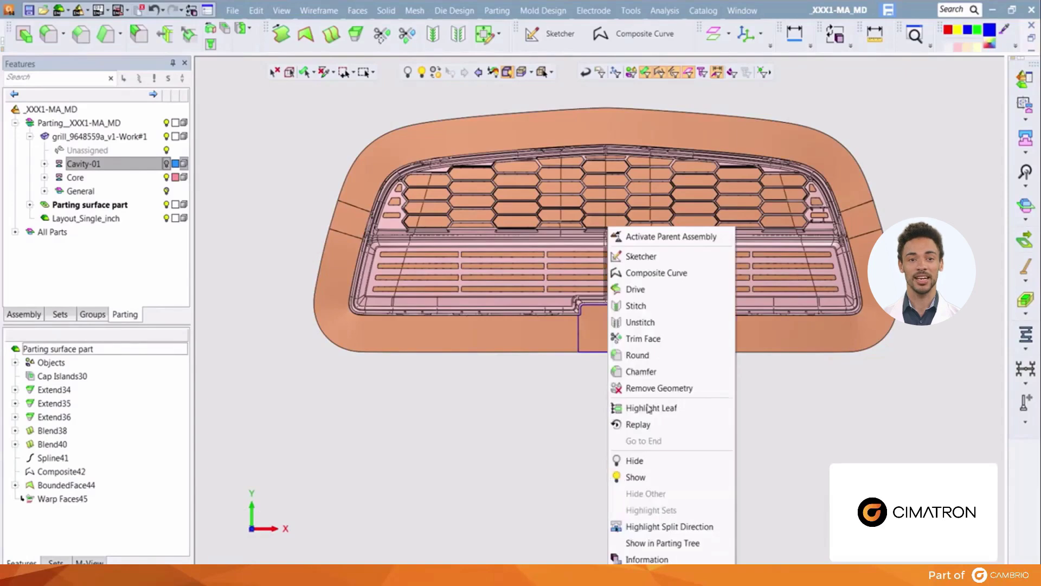
left_click(656, 271)
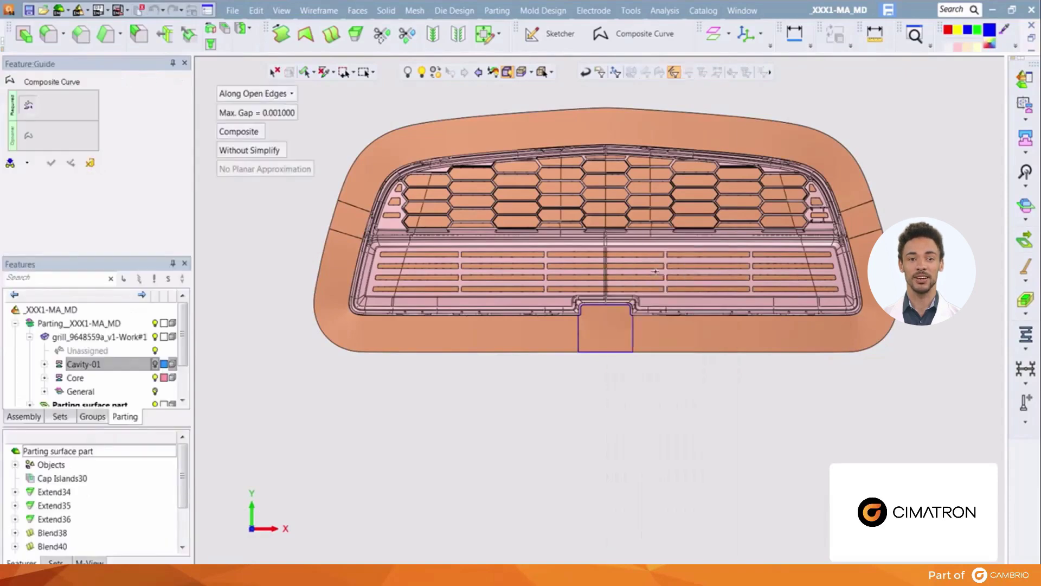
left_click(343, 186)
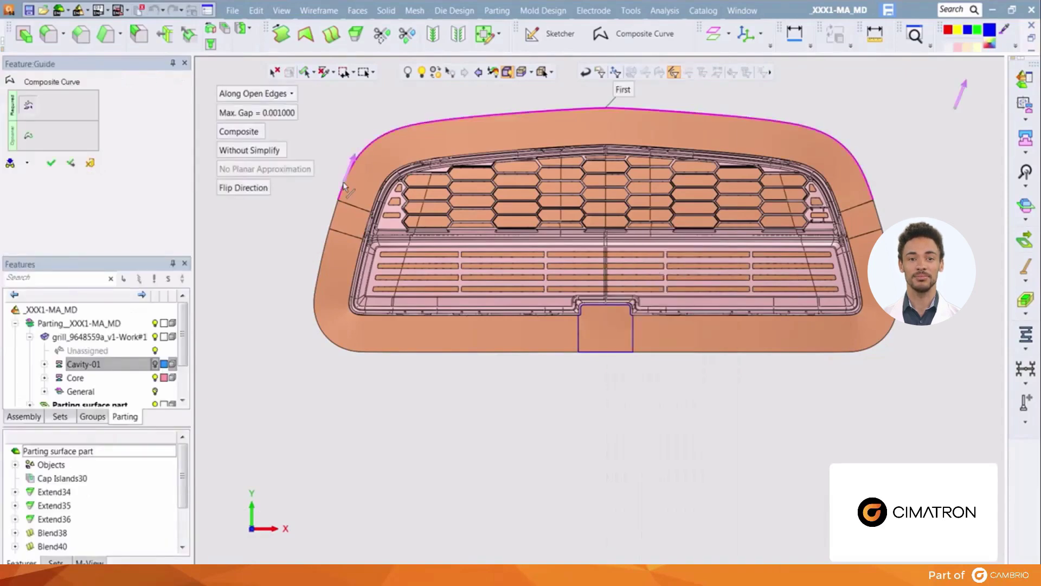
left_click(336, 214)
right_click(522, 434)
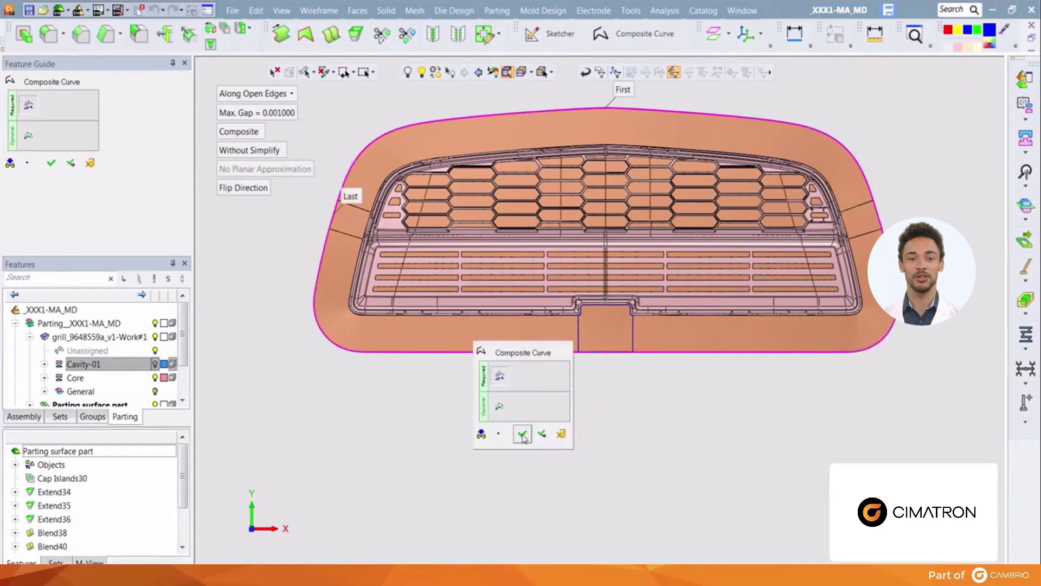
left_click(523, 434)
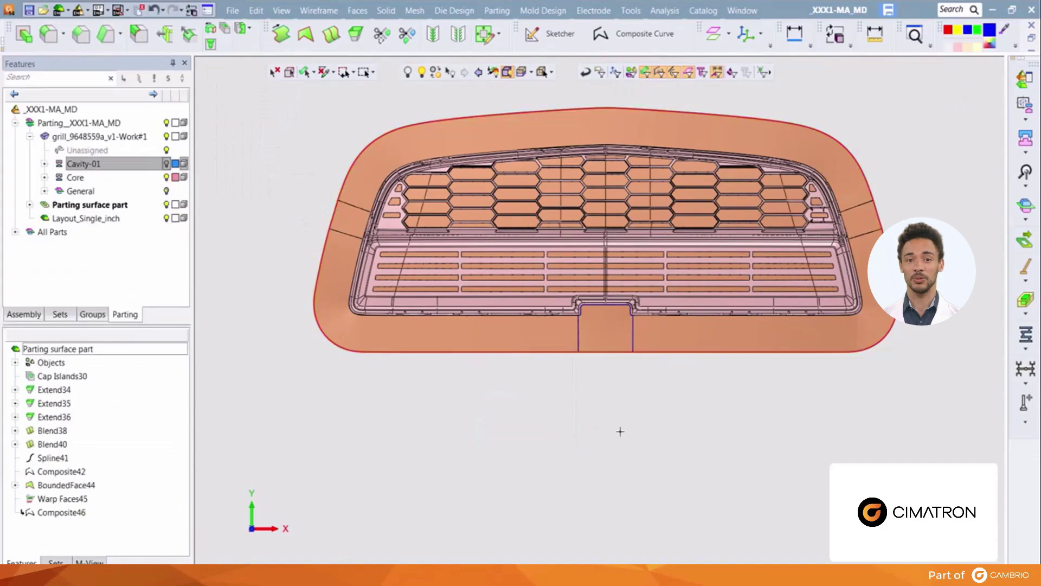
Extend the parting surface outward with a Delta of 14, creating Extend47.
right_click(620, 430)
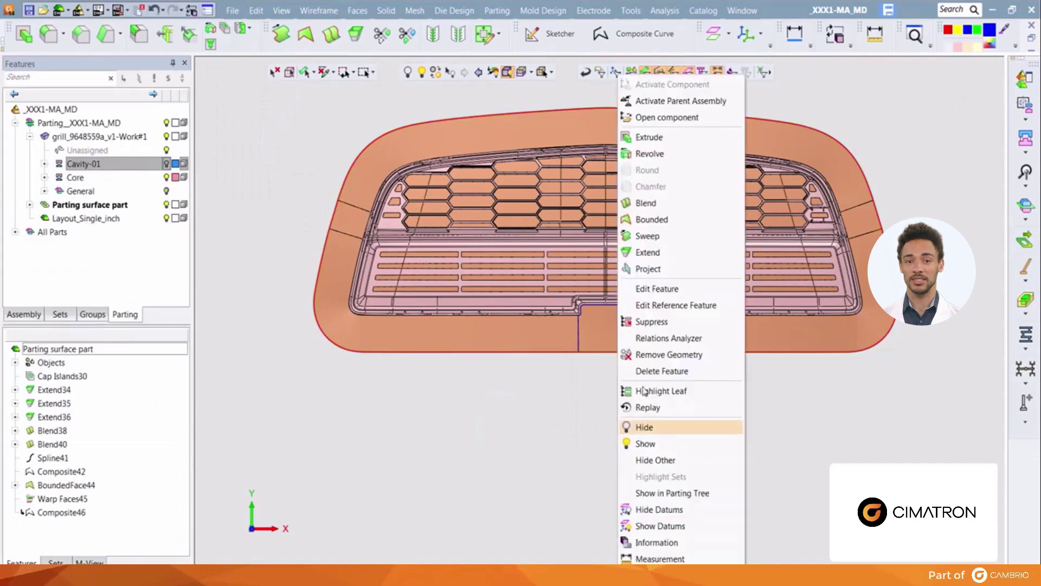
left_click(648, 253)
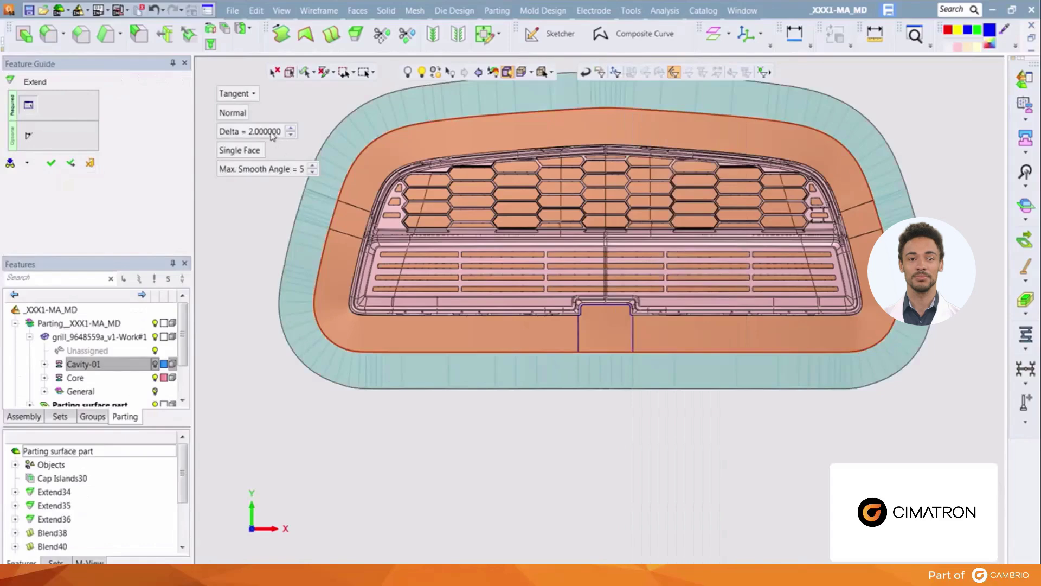
left_click(271, 132)
type("14")
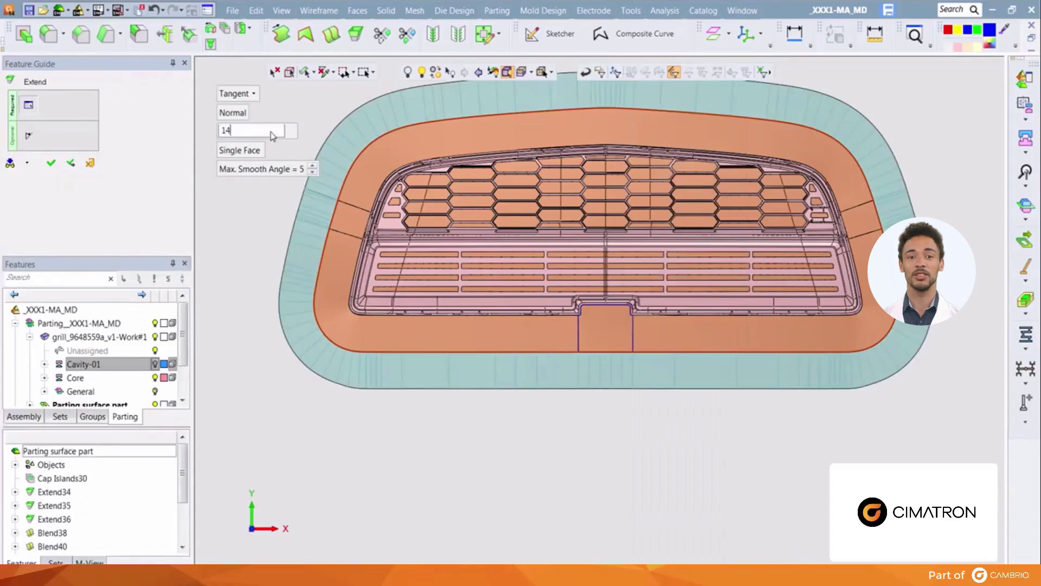
key("Return")
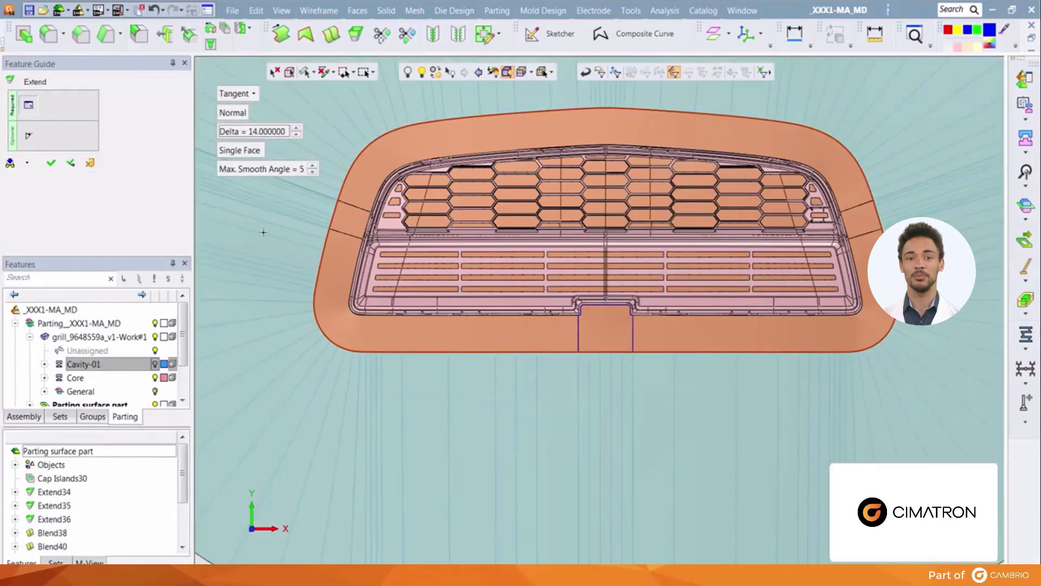
right_click(674, 430)
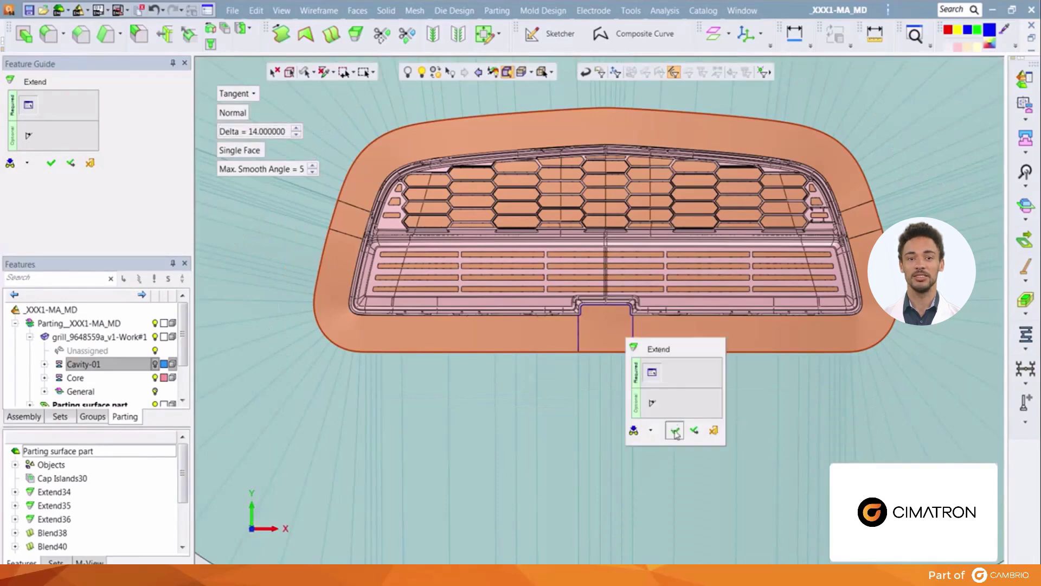
left_click(674, 430)
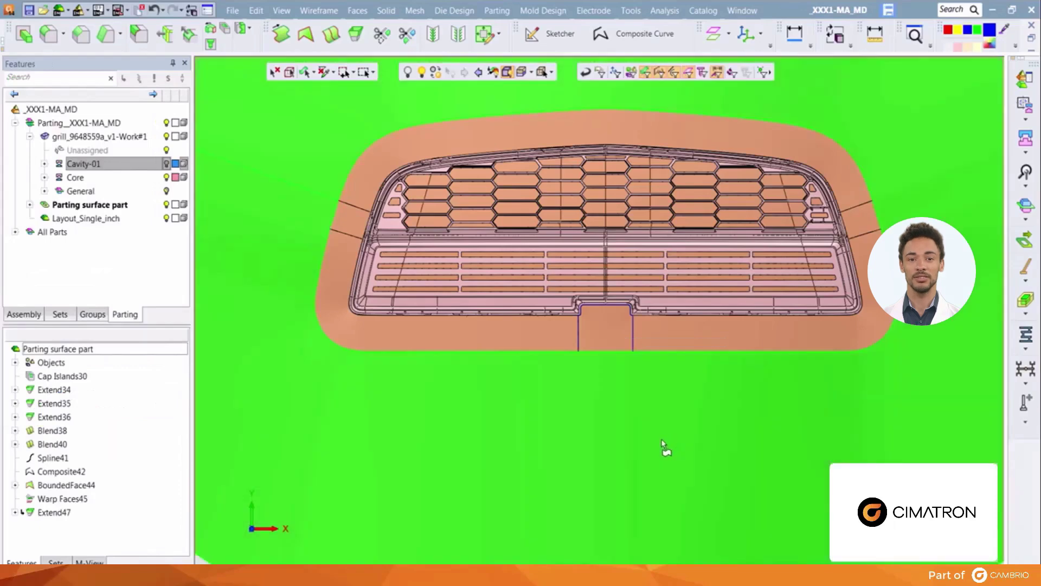
Inspect the run-out surface in front, side and isometric views.
scroll(662, 447, "down", 3)
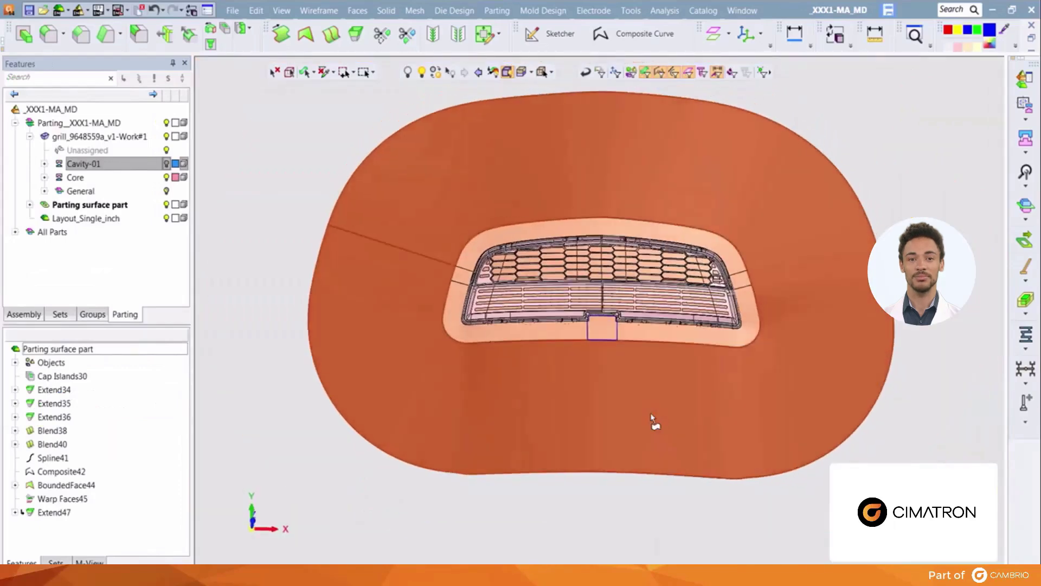
middle_click_drag(616, 483, 589, 434)
left_click(248, 534)
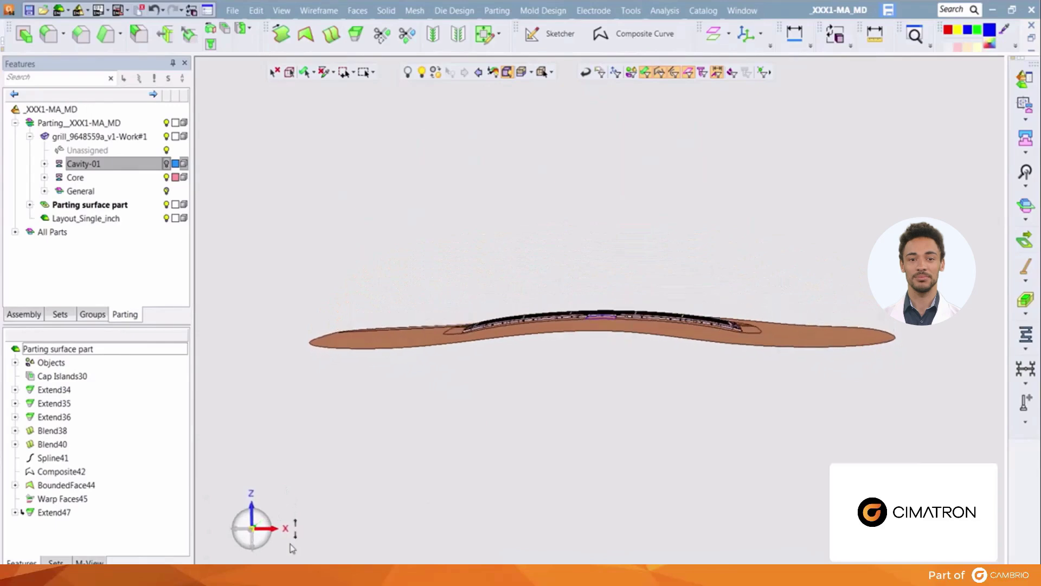
left_click(276, 534)
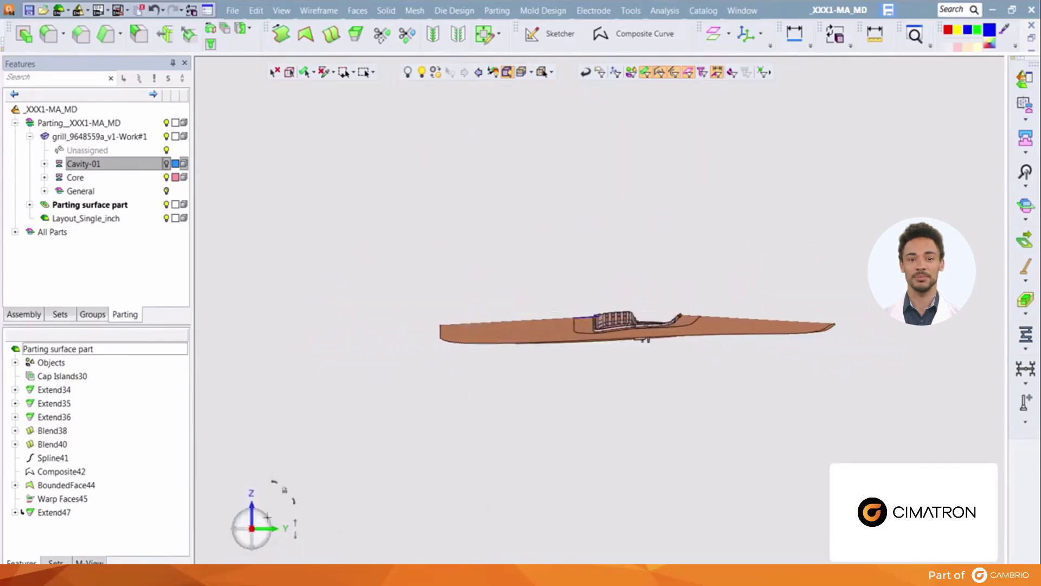
left_click(264, 521)
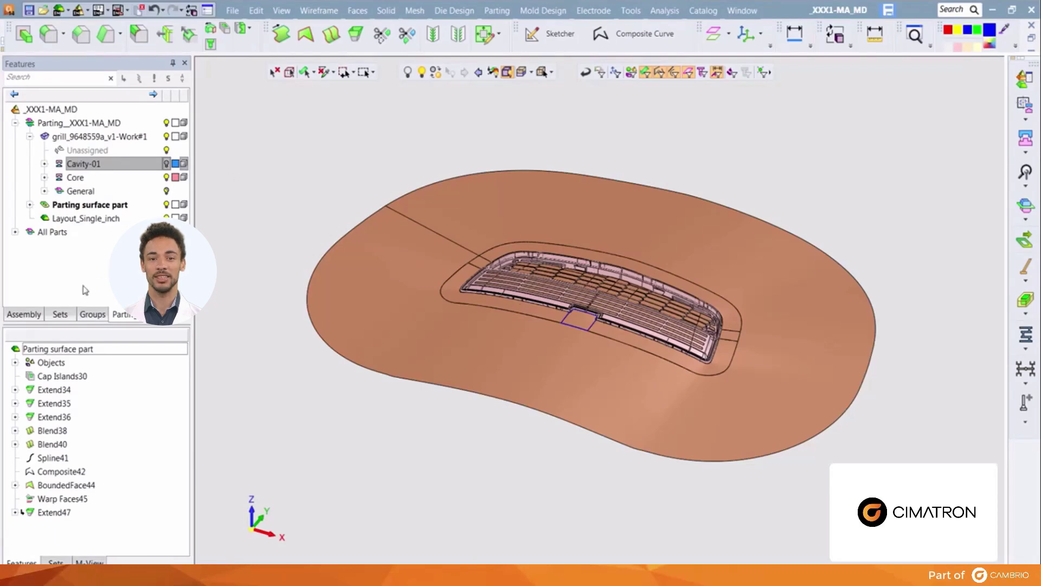
Activate Parting_XXX1-MA_MD and add the Corner Locks .elt component to it.
left_click(24, 315)
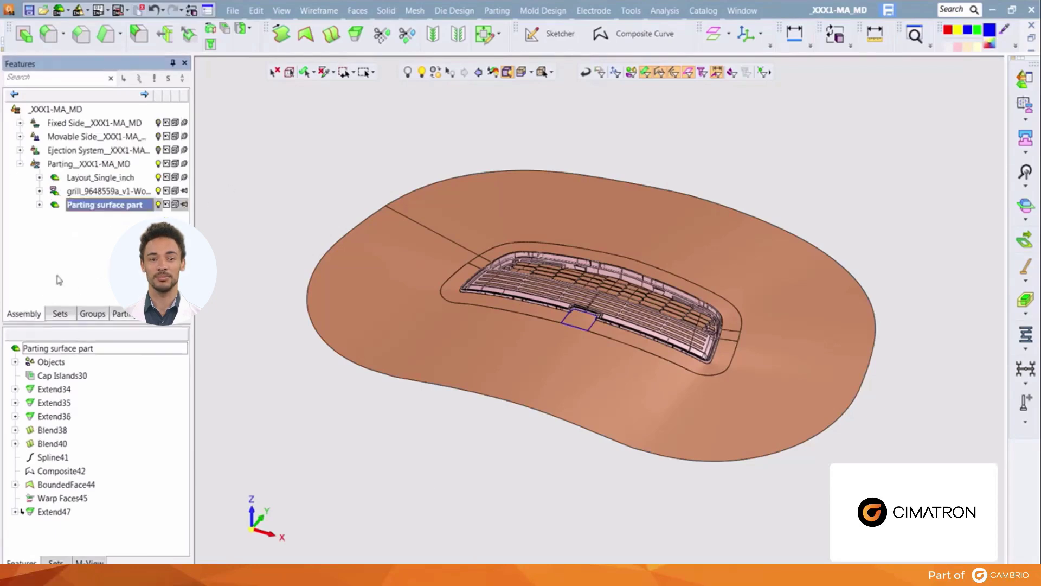
left_click(76, 164)
double_click(76, 164)
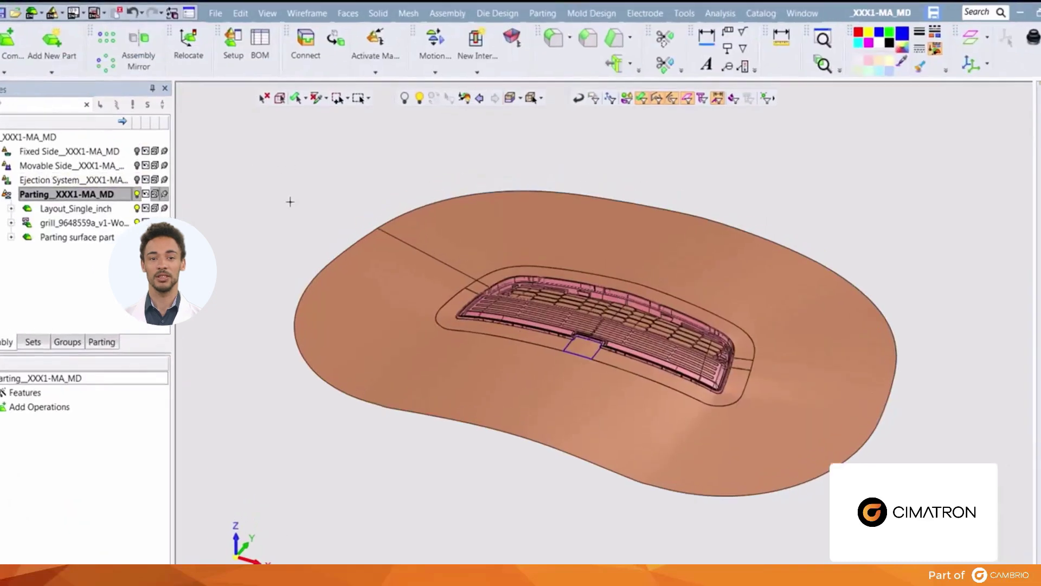
left_click(438, 20)
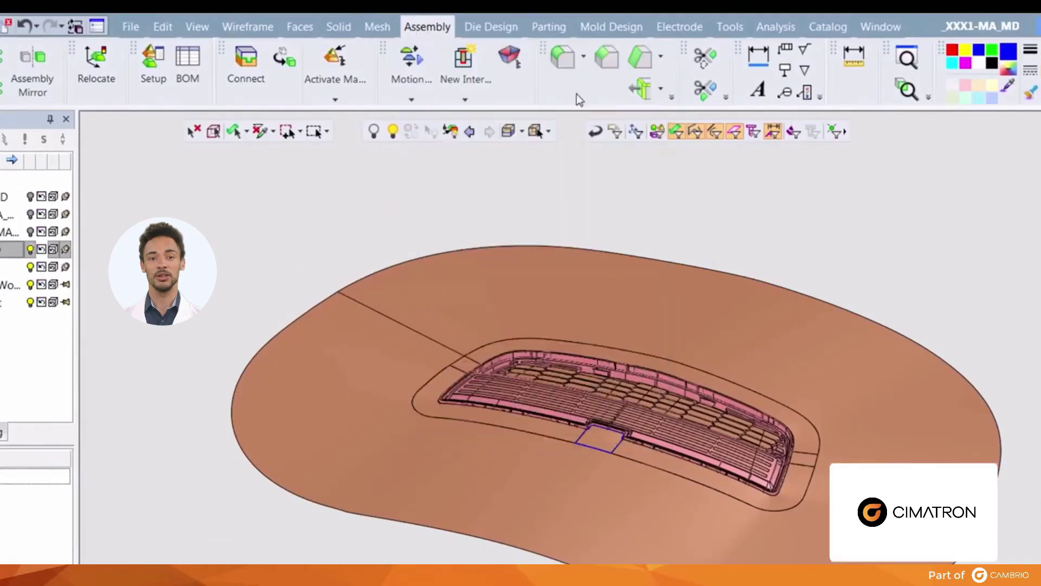
left_click(577, 90)
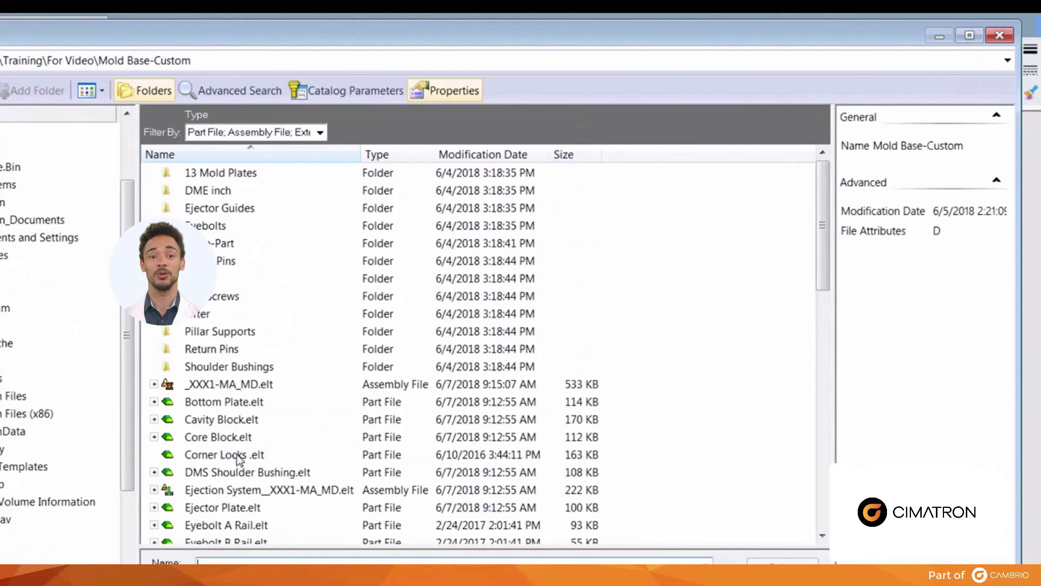
left_click(239, 455)
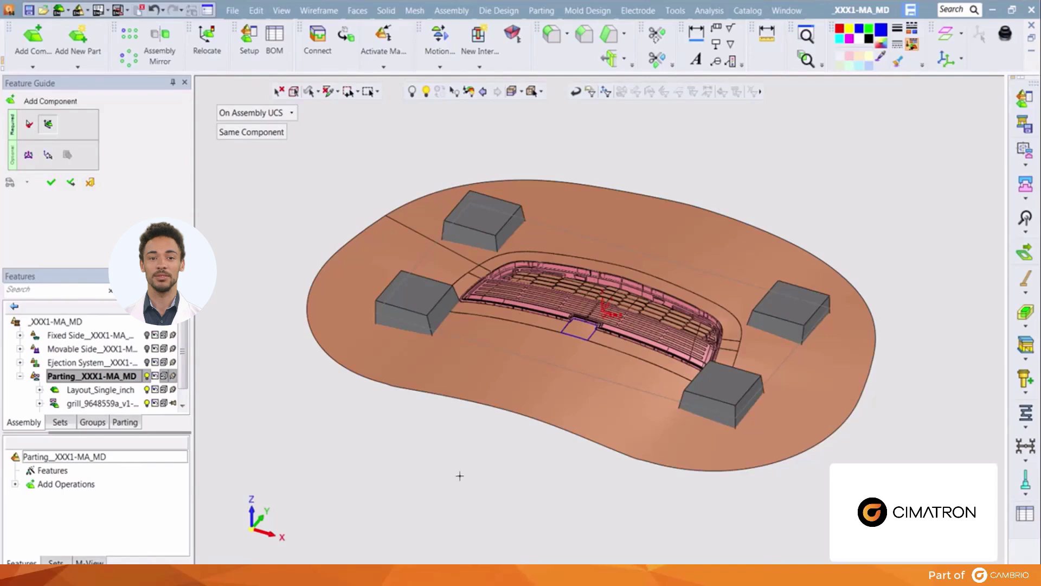
Place the Corner Locks On Assembly UCS and finish adding the component.
left_click(292, 114)
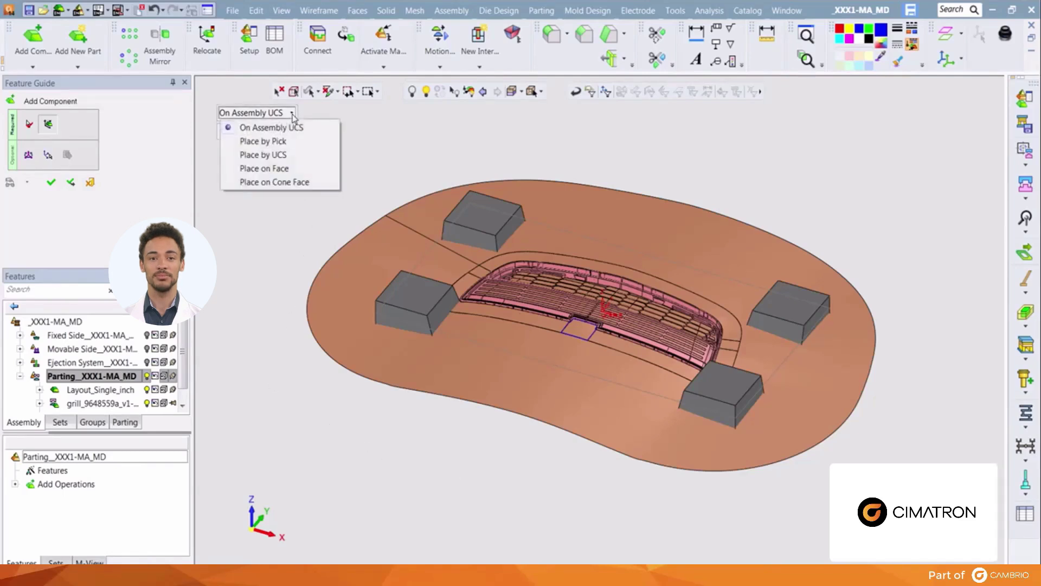
left_click(286, 130)
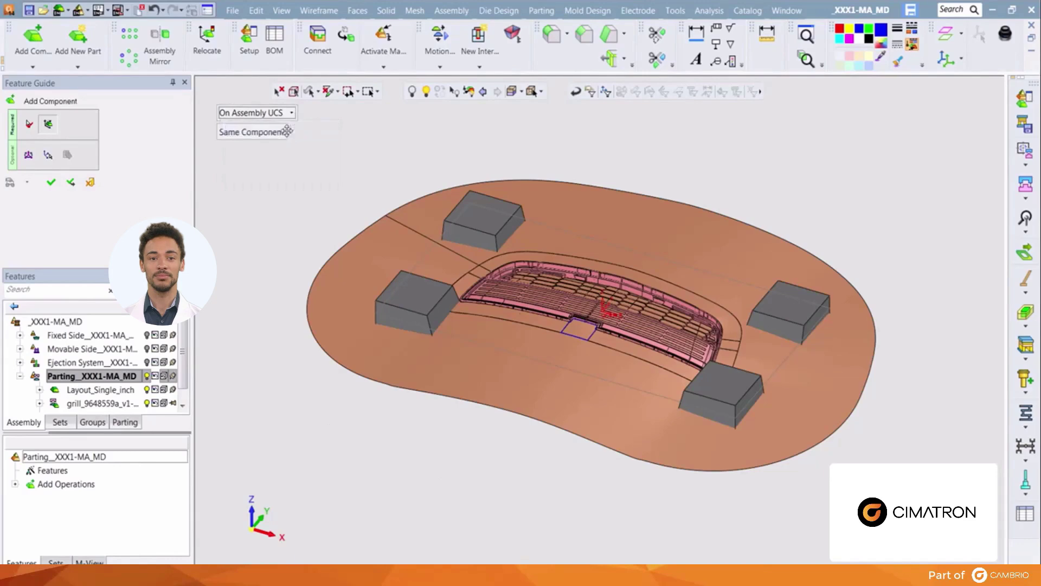
right_click(340, 165)
left_click(337, 161)
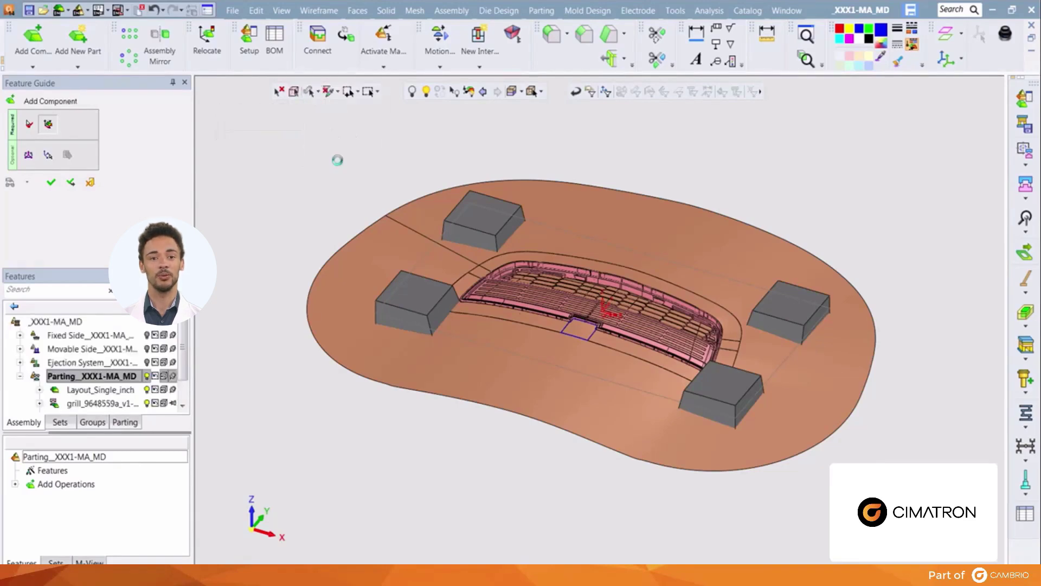